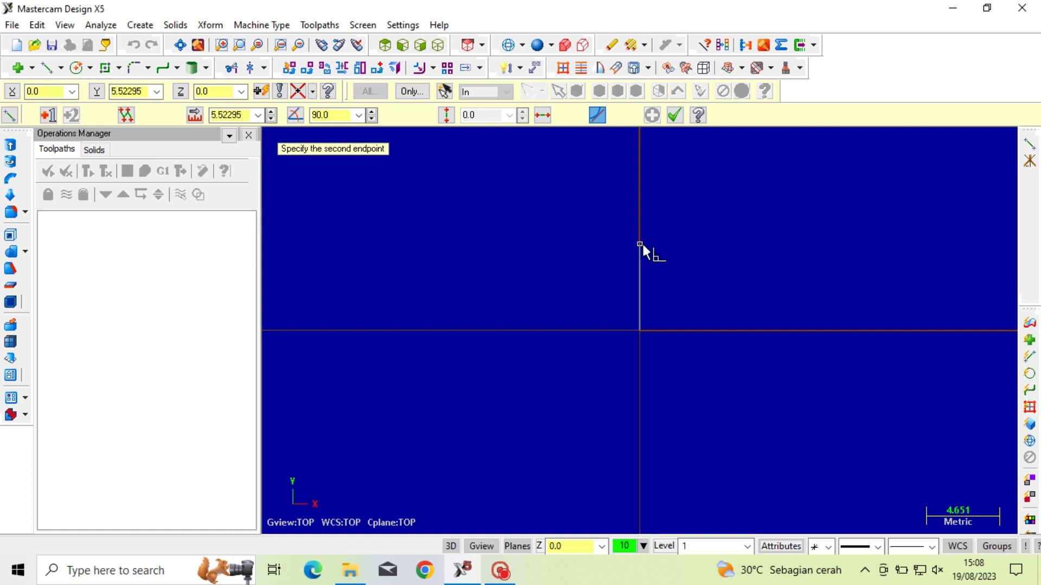
Draw a 7.5 mm vertical line up from the origin and a 15 mm horizontal line from its top end toward negative X.
{"action": "left_click", "coordinate": [640, 245]}
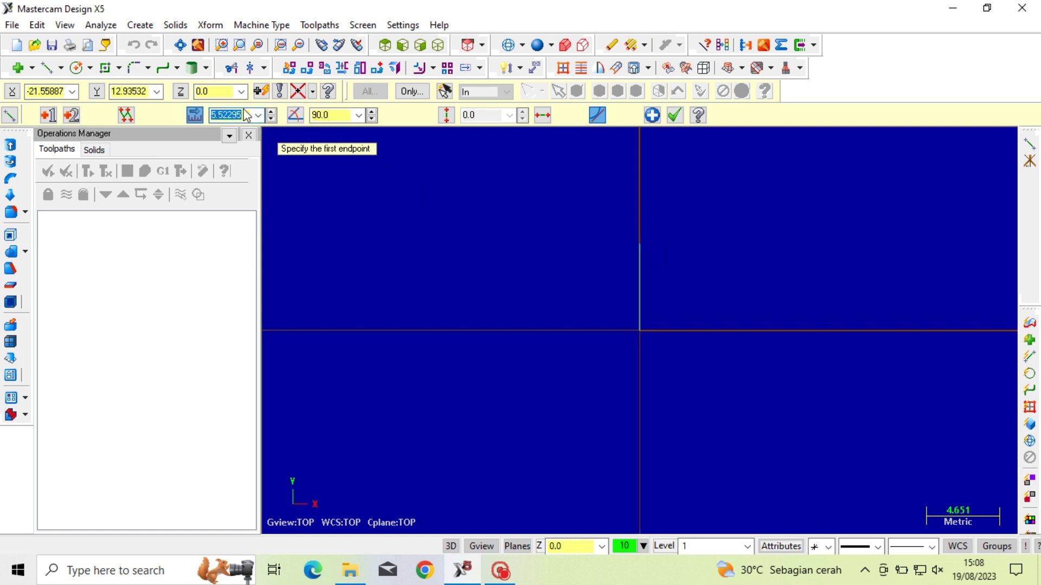
{"action": "type", "text": "7.5"}
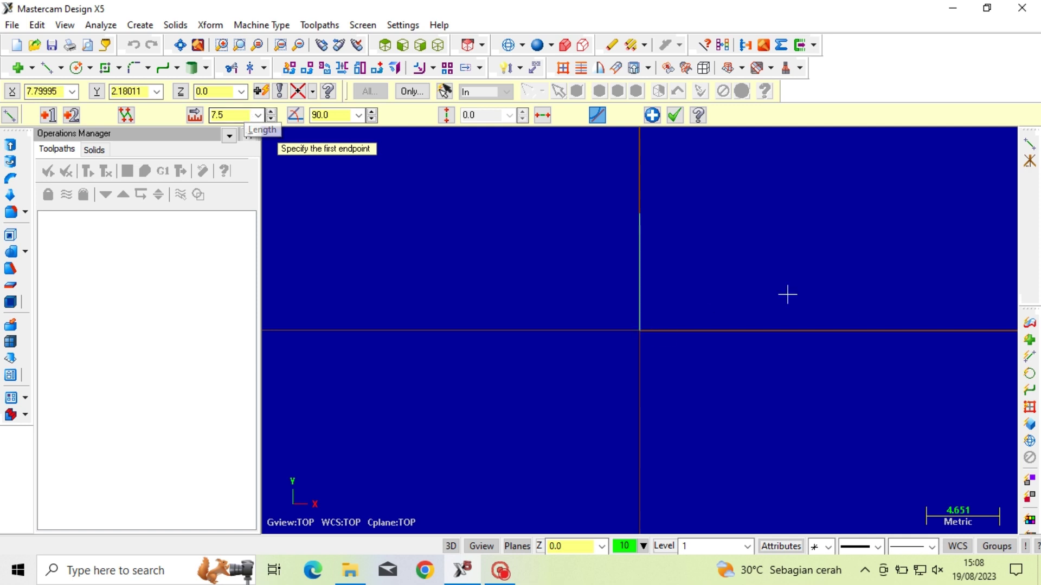
{"action": "scroll", "coordinate": [813, 306], "scroll_direction": "down", "scroll_amount": 2}
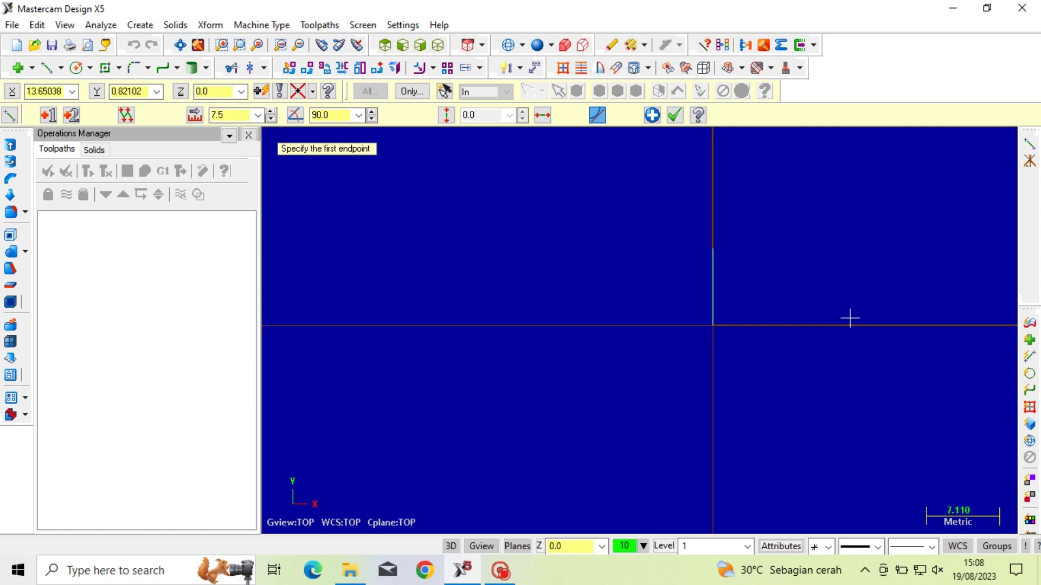
{"action": "left_click", "coordinate": [713, 249]}
{"action": "left_click", "coordinate": [635, 250]}
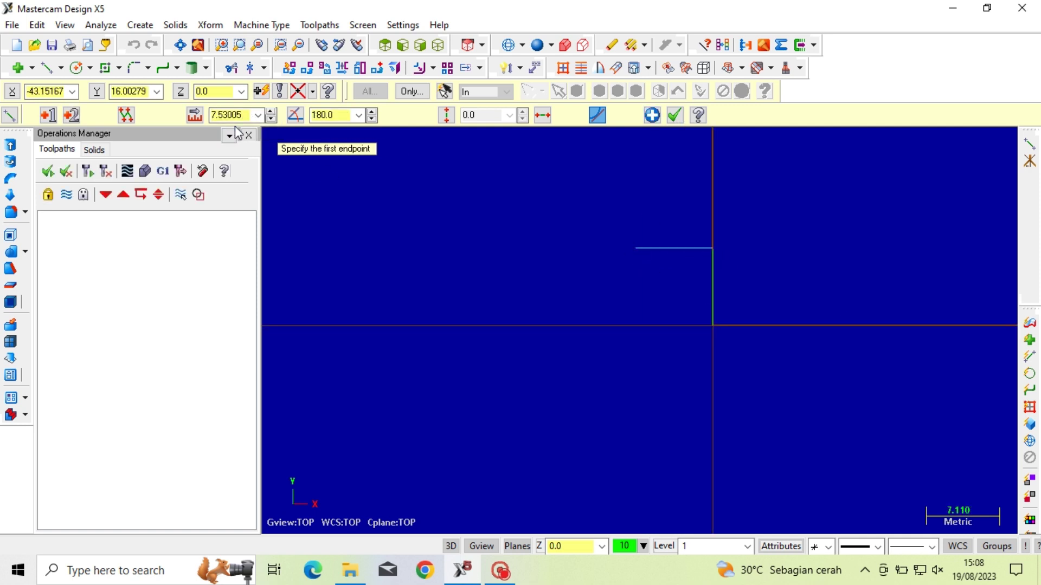
{"action": "type", "text": "15"}
{"action": "key", "text": "Return"}
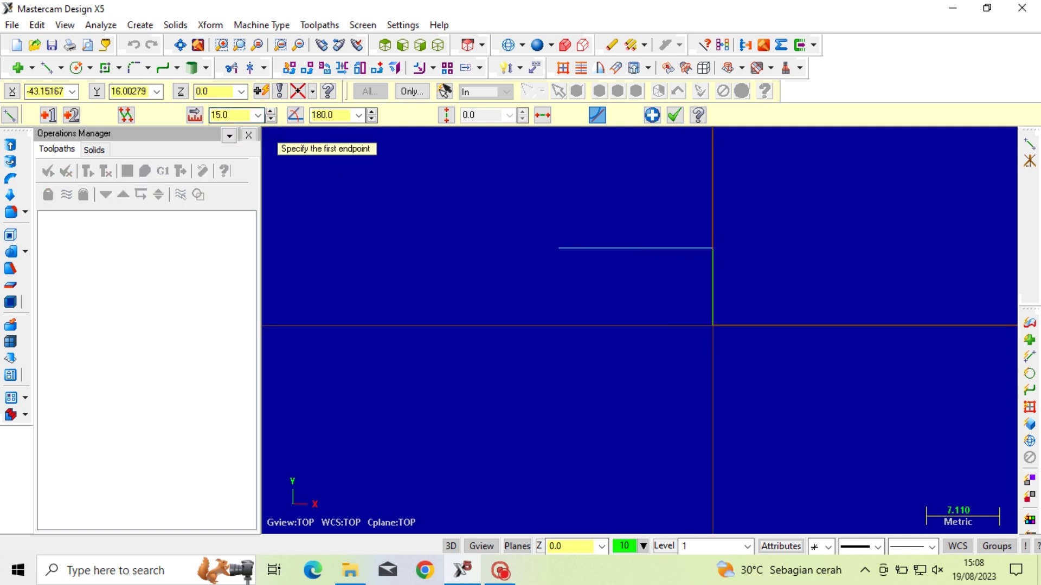
Draw a 2.5 mm vertical line upward from the free end of the 15 mm horizontal line.
{"action": "left_click", "coordinate": [558, 249]}
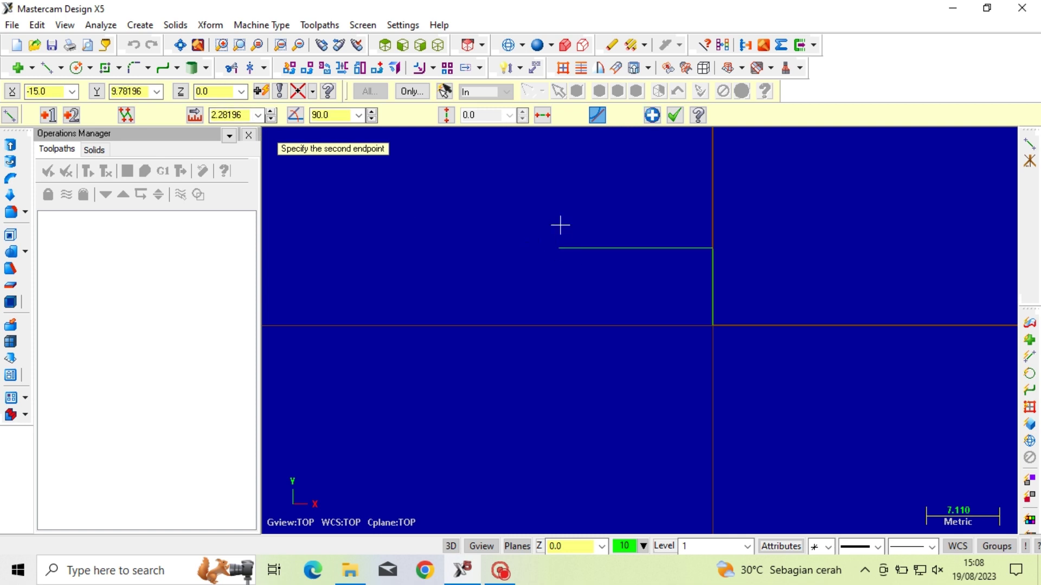
{"action": "left_click", "coordinate": [558, 225]}
{"action": "left_click", "coordinate": [229, 115]}
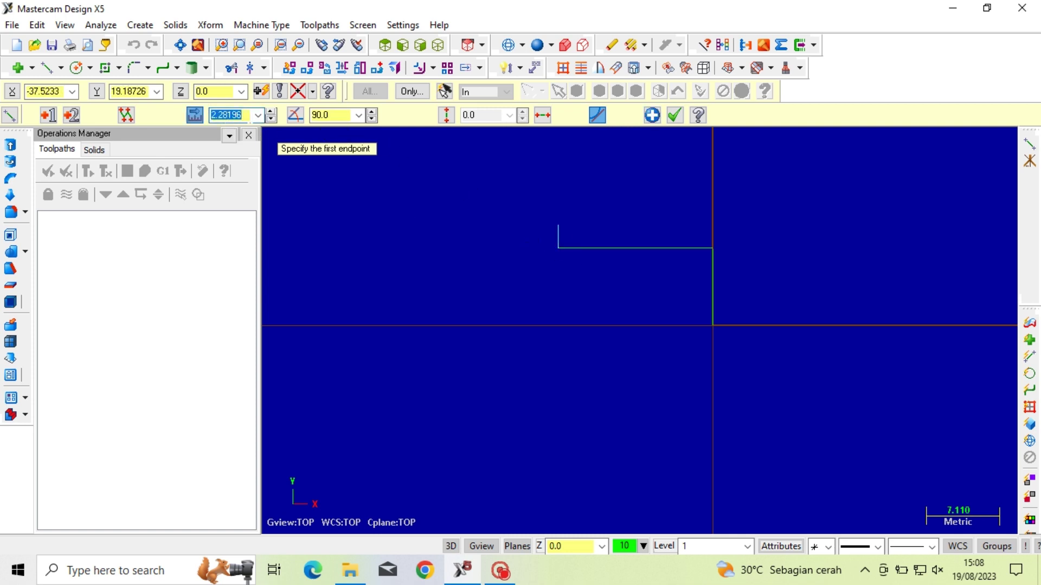
{"action": "type", "text": "2.5"}
{"action": "key", "text": "Return"}
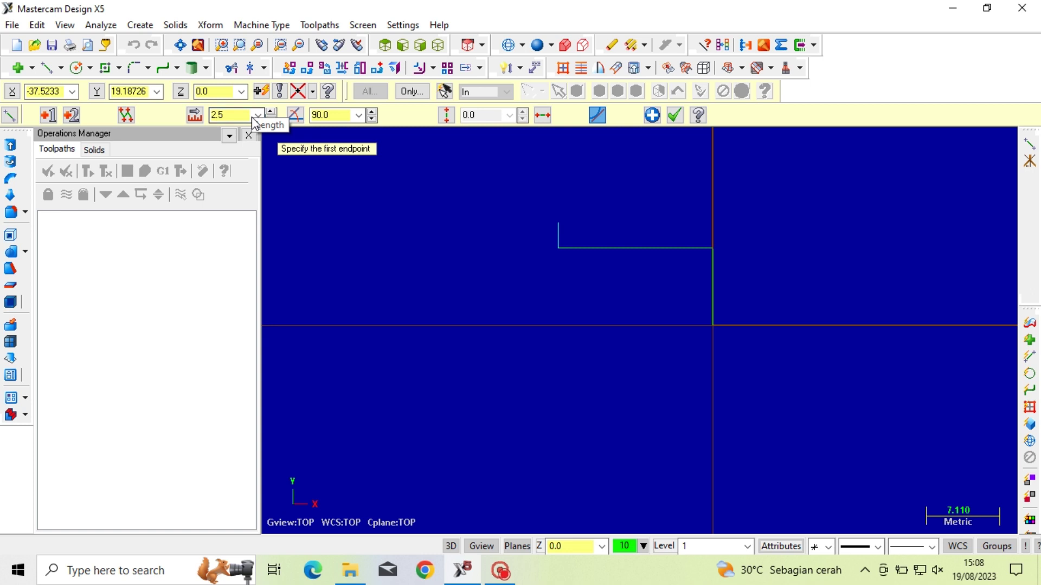
Draw a second 15 mm horizontal line toward negative X from the top of the 2.5 mm step.
{"action": "left_click", "coordinate": [559, 223]}
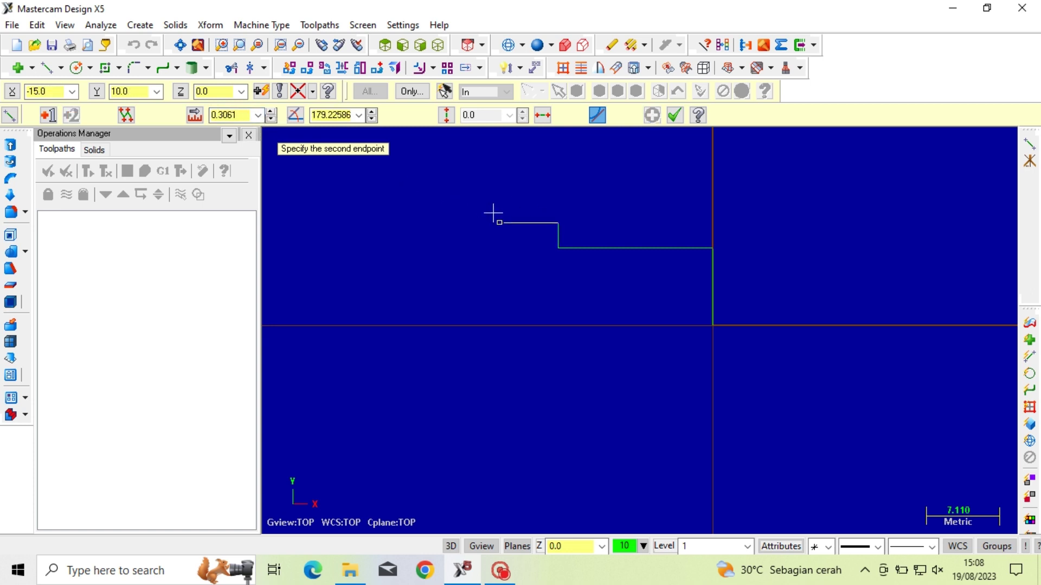
{"action": "left_click", "coordinate": [479, 222]}
{"action": "left_click", "coordinate": [228, 115]}
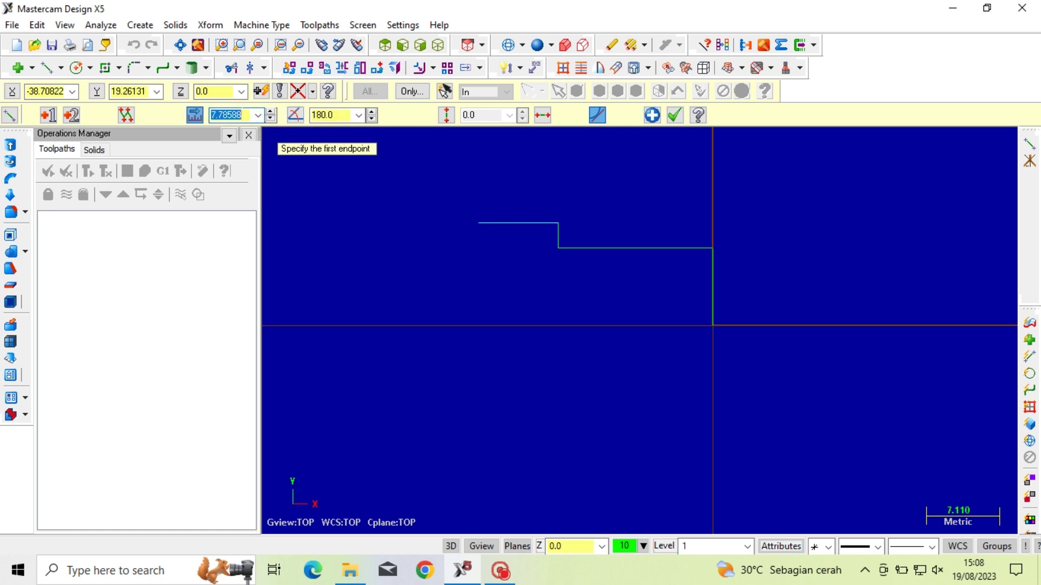
{"action": "type", "text": "15"}
{"action": "key", "text": "Return"}
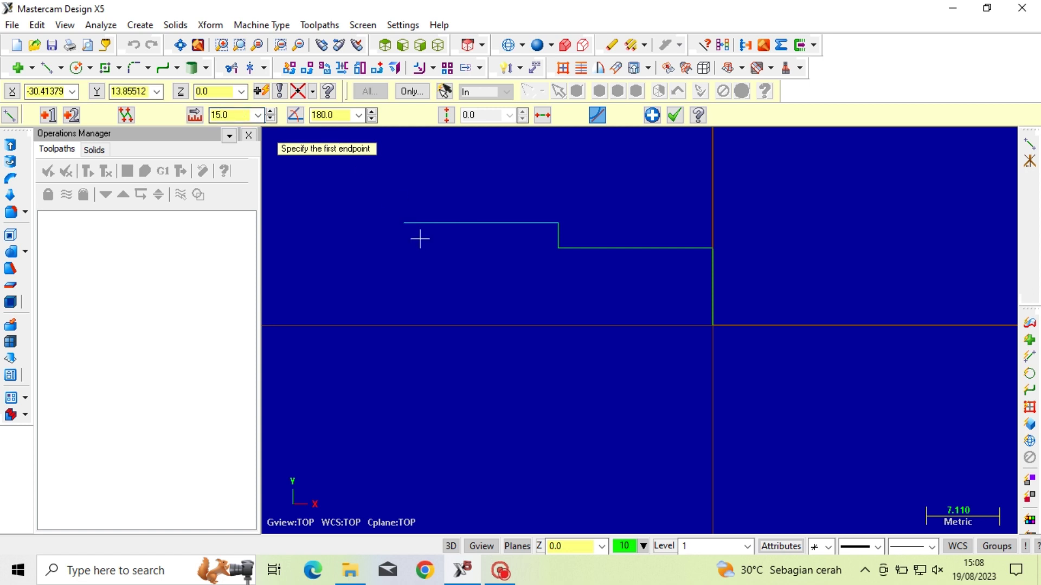
Draw a 5 mm vertical line upward from the free end of the second 15 mm horizontal line.
{"action": "left_click", "coordinate": [403, 223]}
{"action": "left_click", "coordinate": [404, 197]}
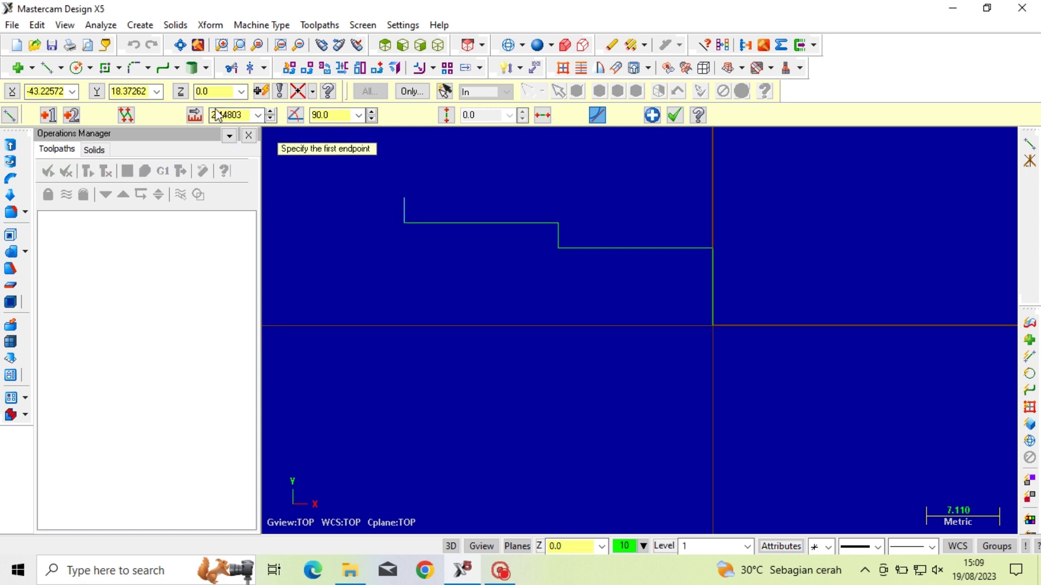
{"action": "left_click", "coordinate": [218, 115]}
{"action": "type", "text": "5"}
{"action": "key", "text": "Return"}
Draw a 70 mm horizontal line toward negative X from the top of the 5 mm step and finish the profile.
{"action": "scroll", "coordinate": [789, 298], "scroll_direction": "down", "scroll_amount": 4}
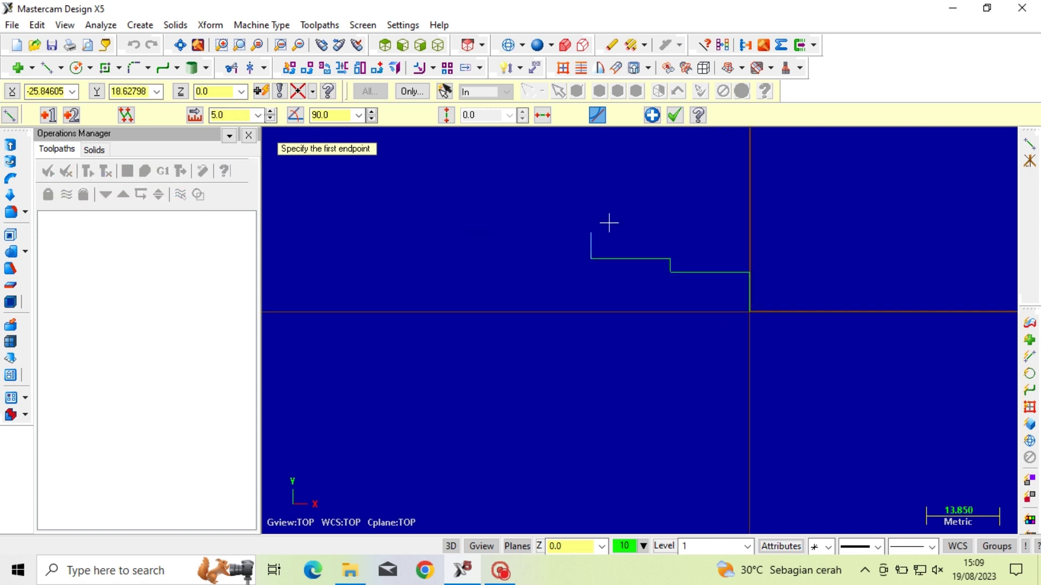
{"action": "left_click", "coordinate": [591, 233]}
{"action": "left_click", "coordinate": [455, 233]}
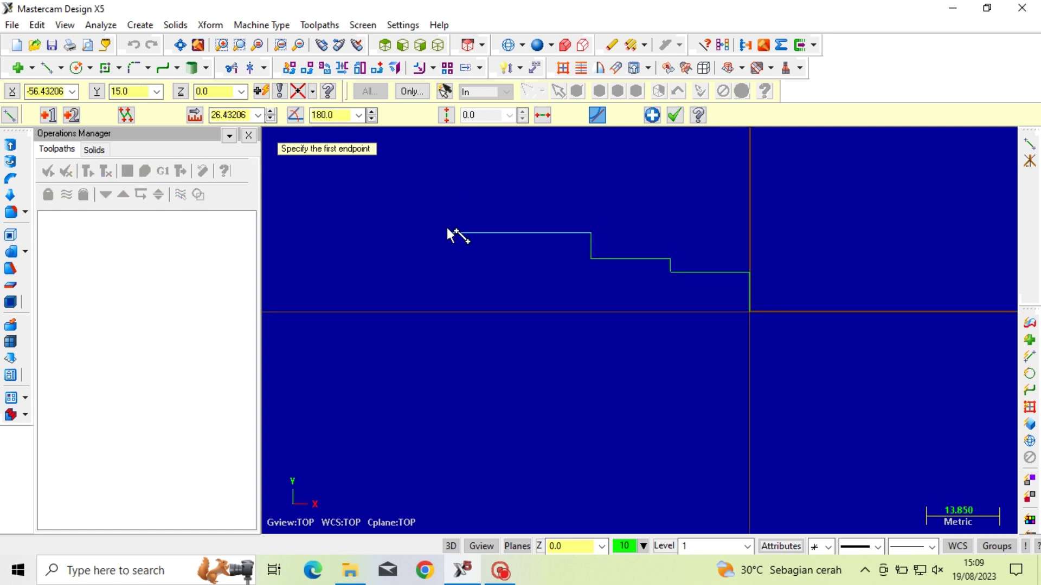
{"action": "left_click", "coordinate": [233, 115]}
{"action": "type", "text": "70"}
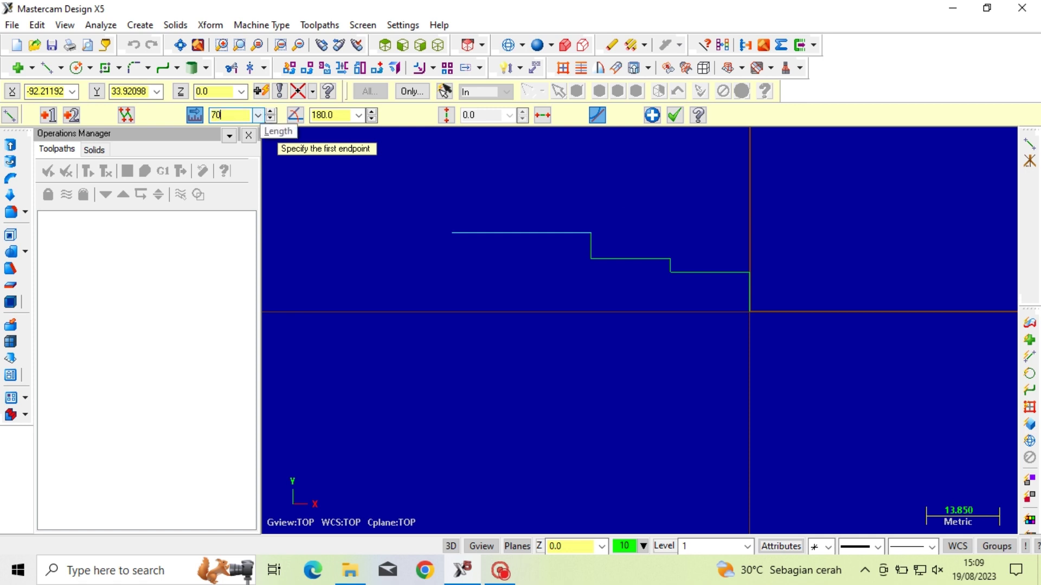
{"action": "key", "text": "Return"}
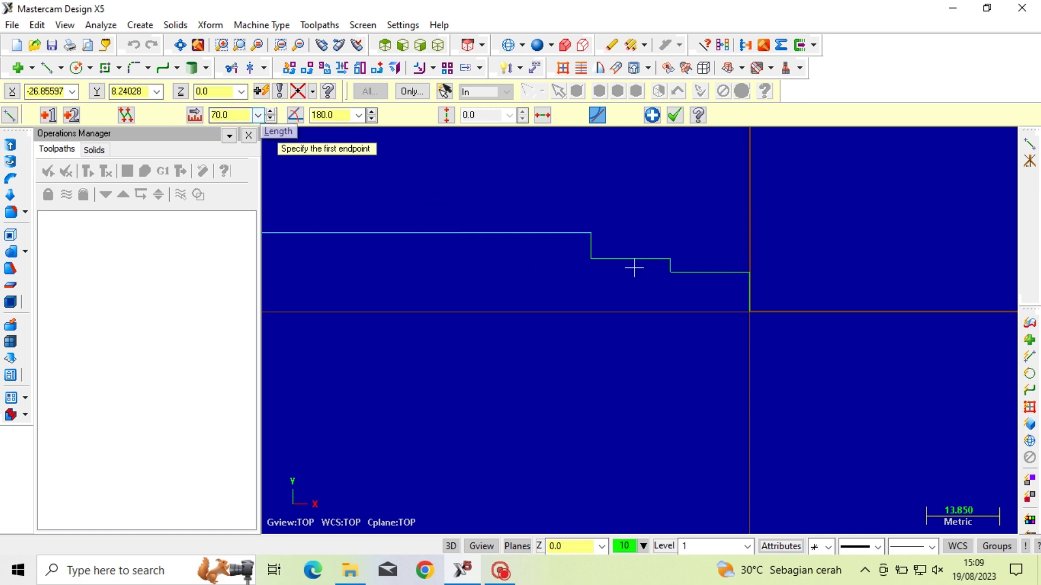
{"action": "scroll", "coordinate": [815, 256], "scroll_direction": "down", "scroll_amount": 1}
{"action": "scroll", "coordinate": [674, 202], "scroll_direction": "down", "scroll_amount": 1}
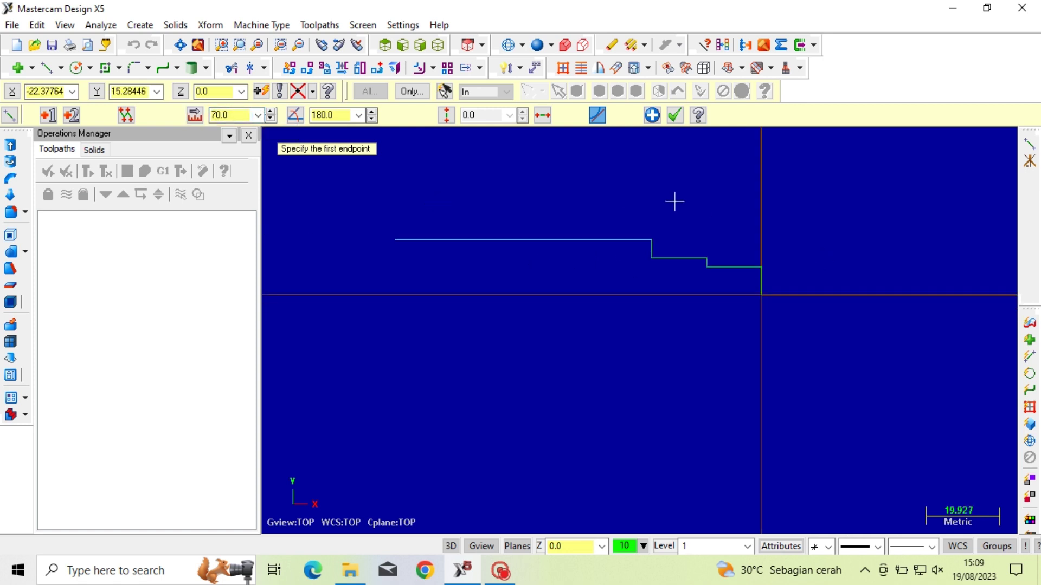
{"action": "left_click", "coordinate": [675, 116]}
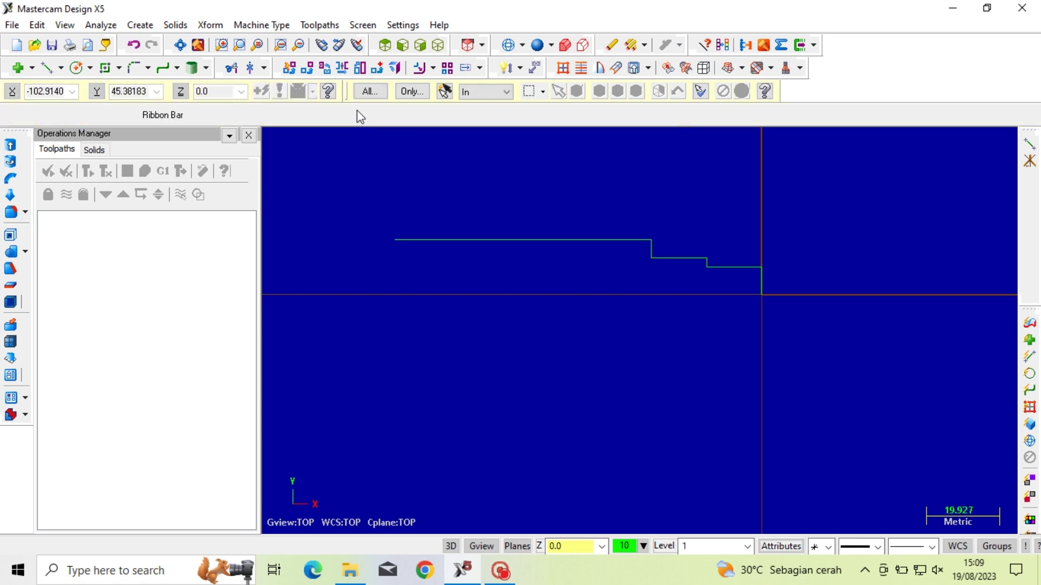
Set the machine type to the default lathe.
{"action": "left_click", "coordinate": [251, 25]}
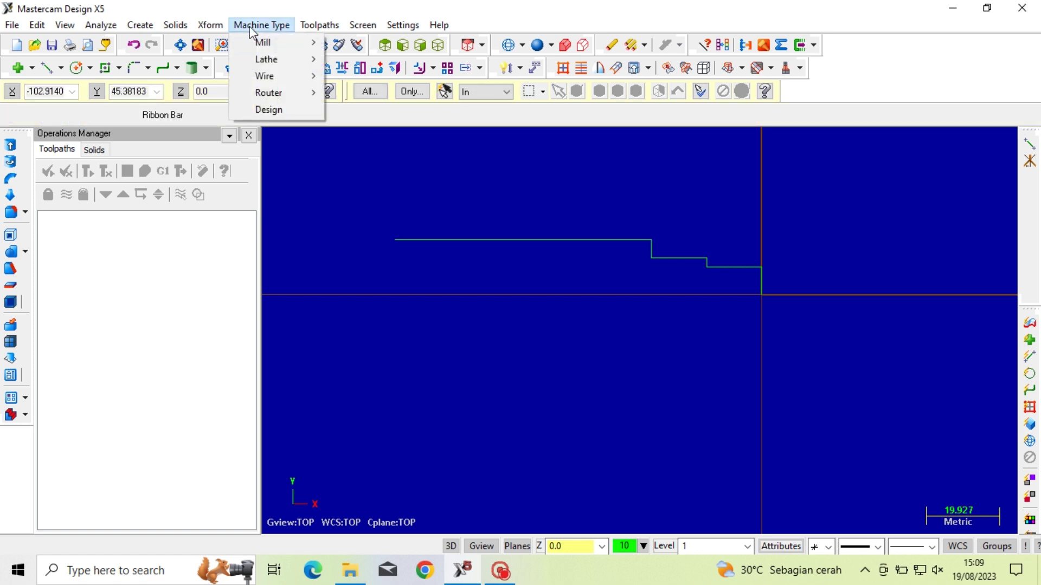
{"action": "mouse_move", "coordinate": [274, 59]}
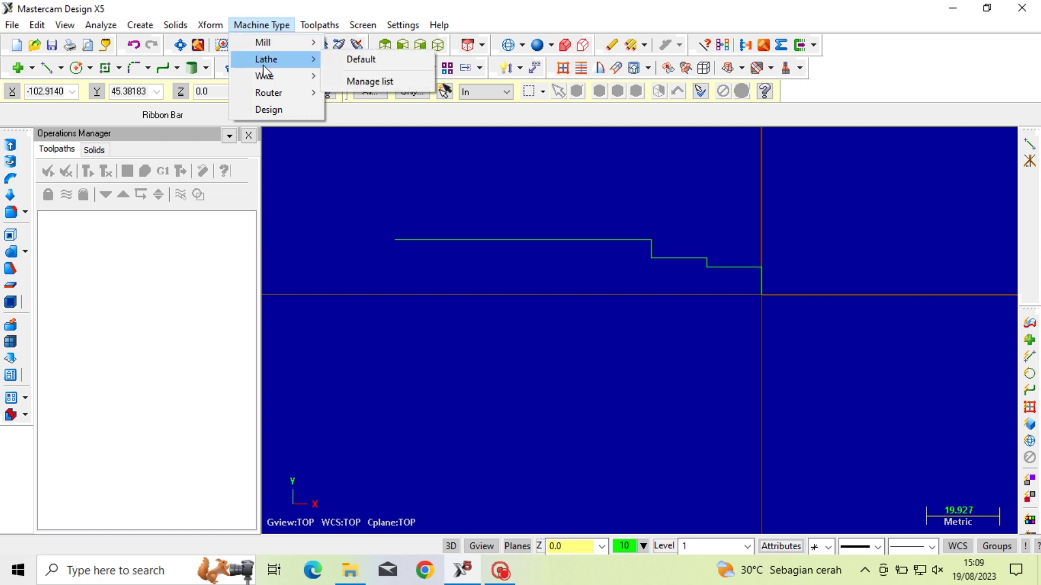
{"action": "left_click", "coordinate": [347, 60]}
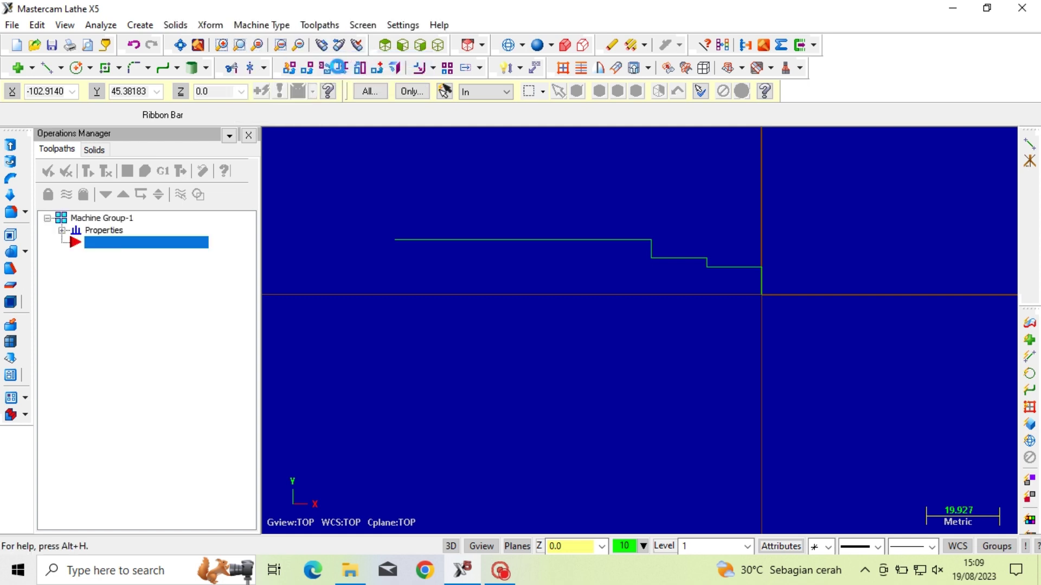
Define the left spindle stock as a cylinder from two points: the origin and the profile's far end at X-100, Y15.
{"action": "left_click", "coordinate": [62, 231]}
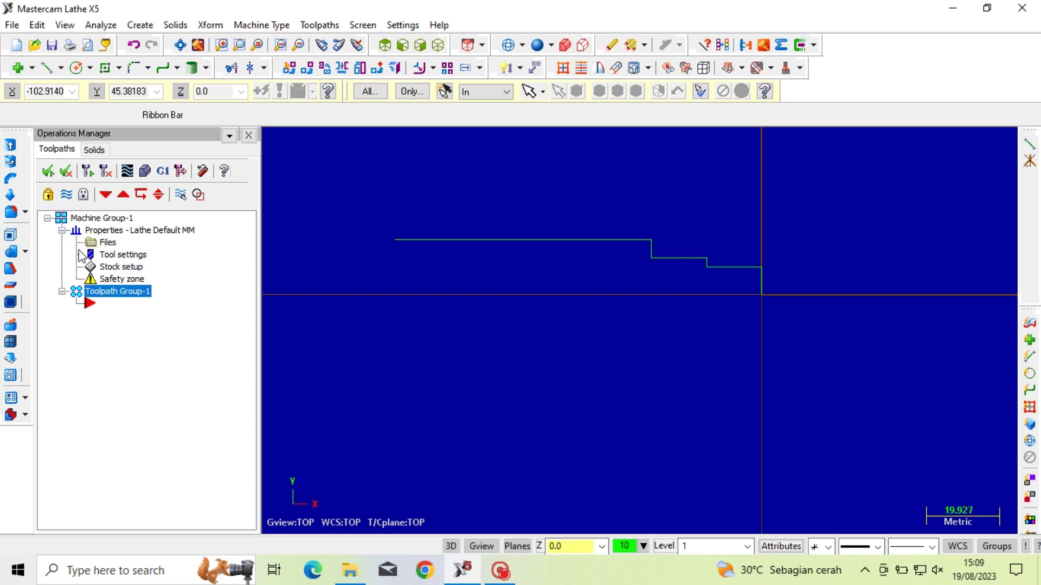
{"action": "left_click", "coordinate": [116, 266]}
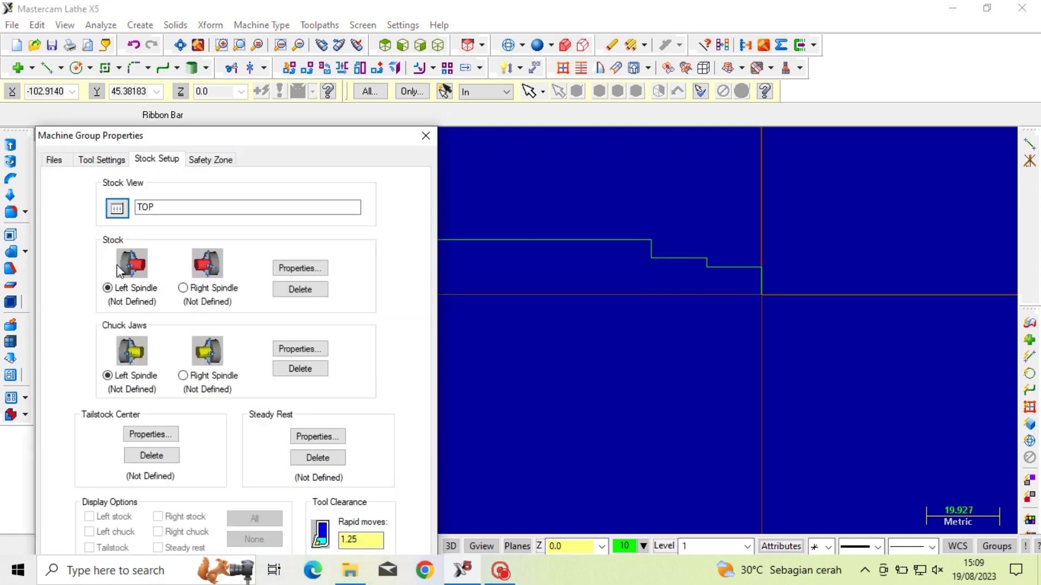
{"action": "left_click", "coordinate": [279, 266]}
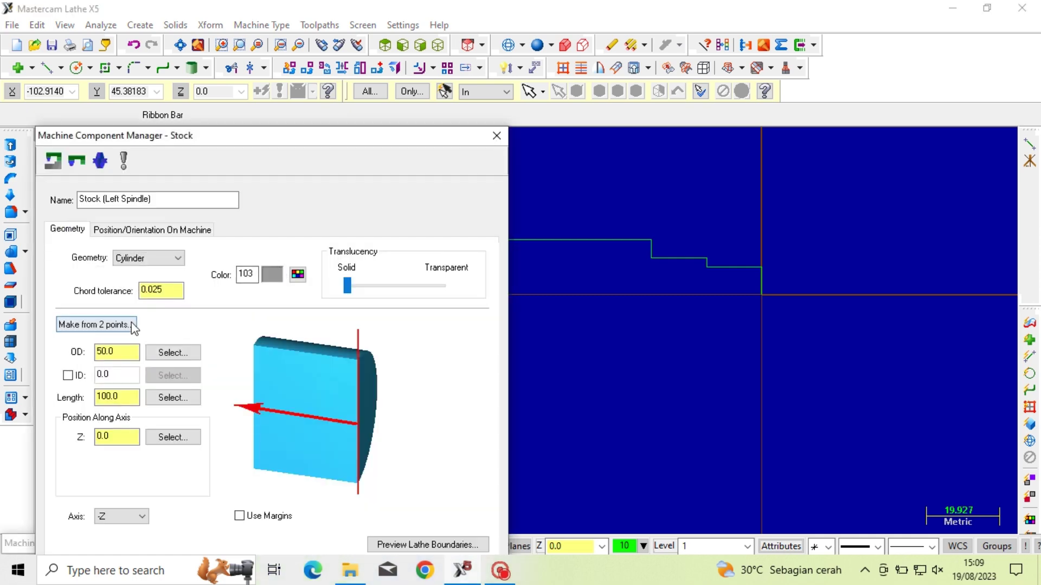
{"action": "left_click", "coordinate": [132, 323]}
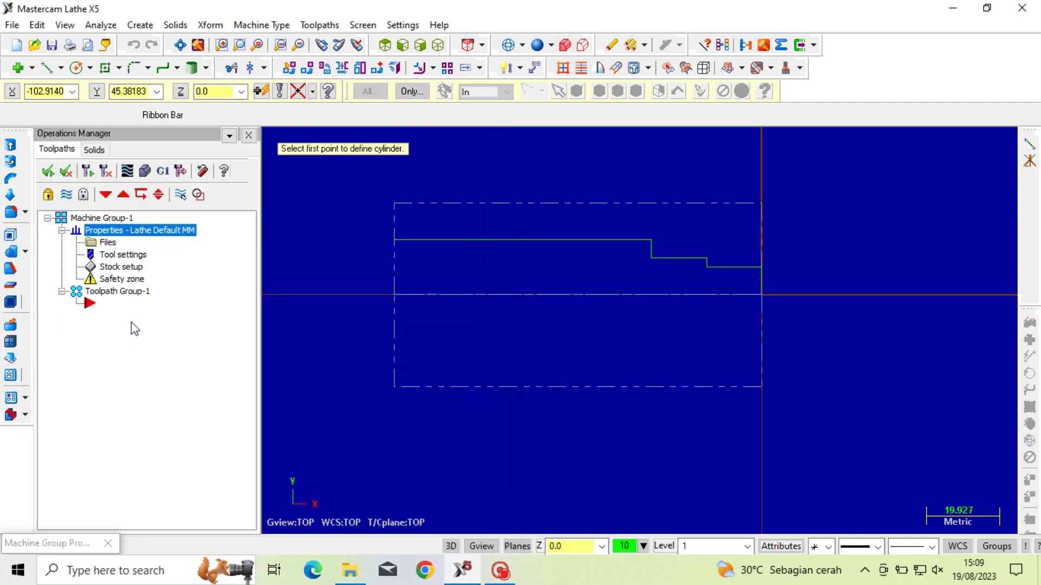
{"action": "left_click", "coordinate": [762, 294]}
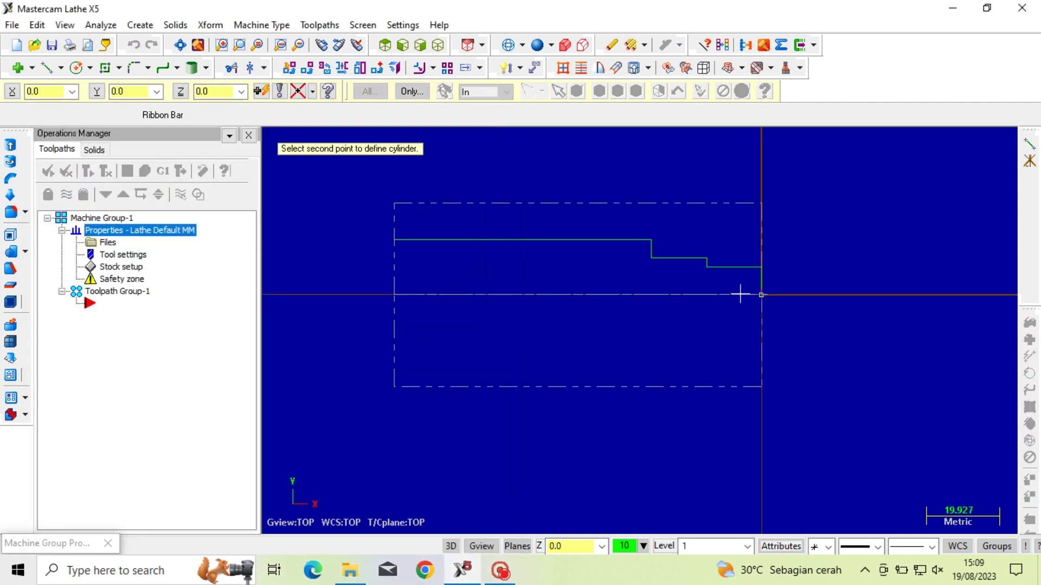
{"action": "left_click", "coordinate": [399, 240]}
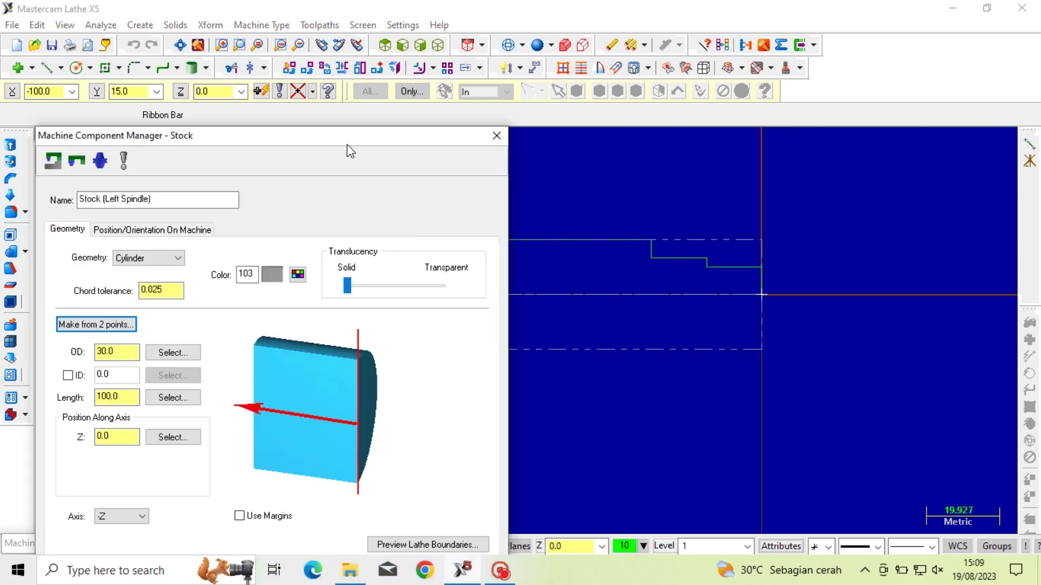
{"action": "left_click_drag", "start_coordinate": [347, 145], "coordinate": [327, 25]}
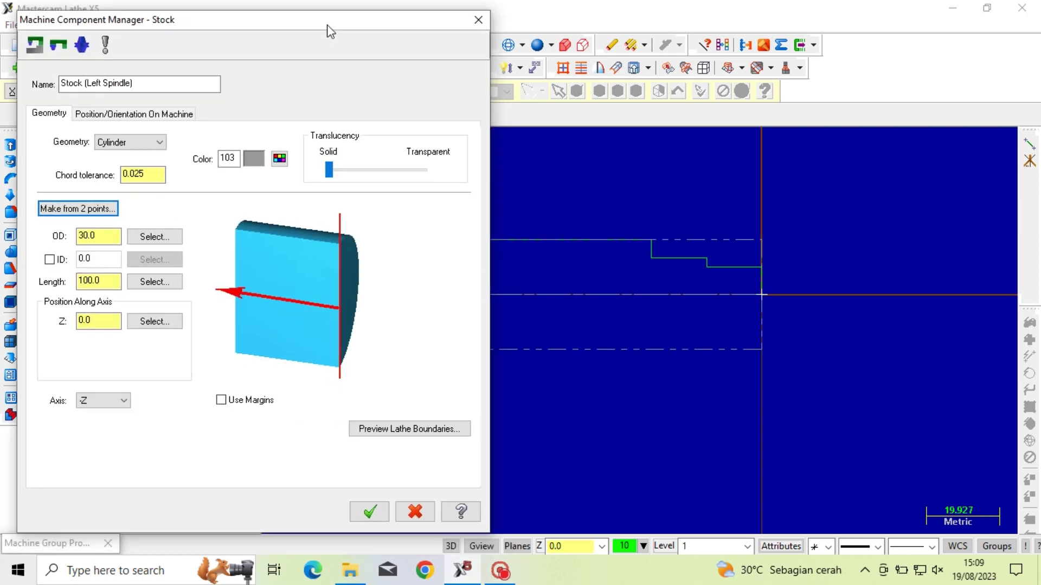
{"action": "left_click", "coordinate": [370, 512]}
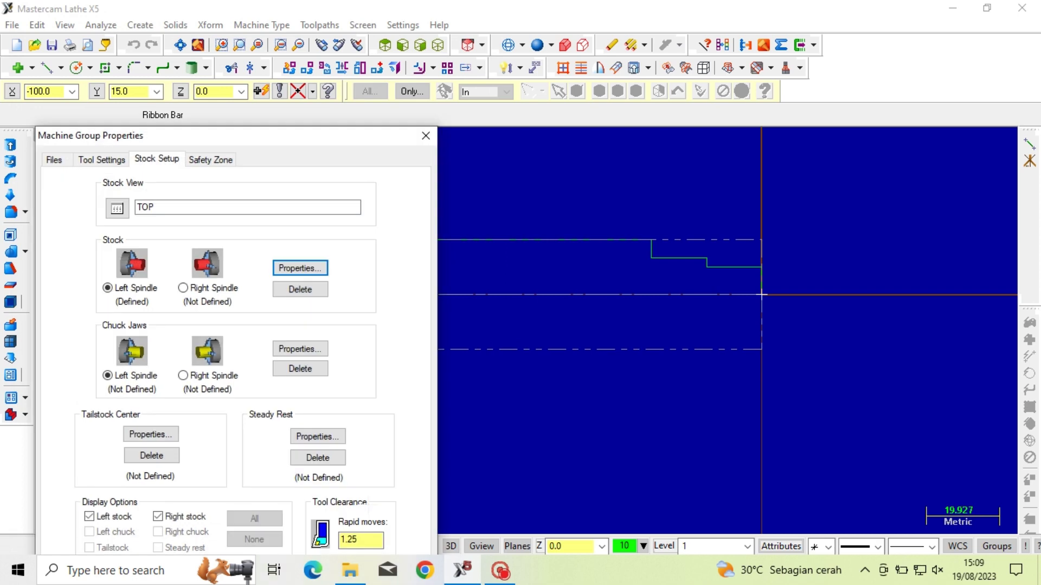
Define the left spindle chuck jaws positioned from stock with a grip length of 50, and accept the stock setup.
{"action": "left_click", "coordinate": [293, 350]}
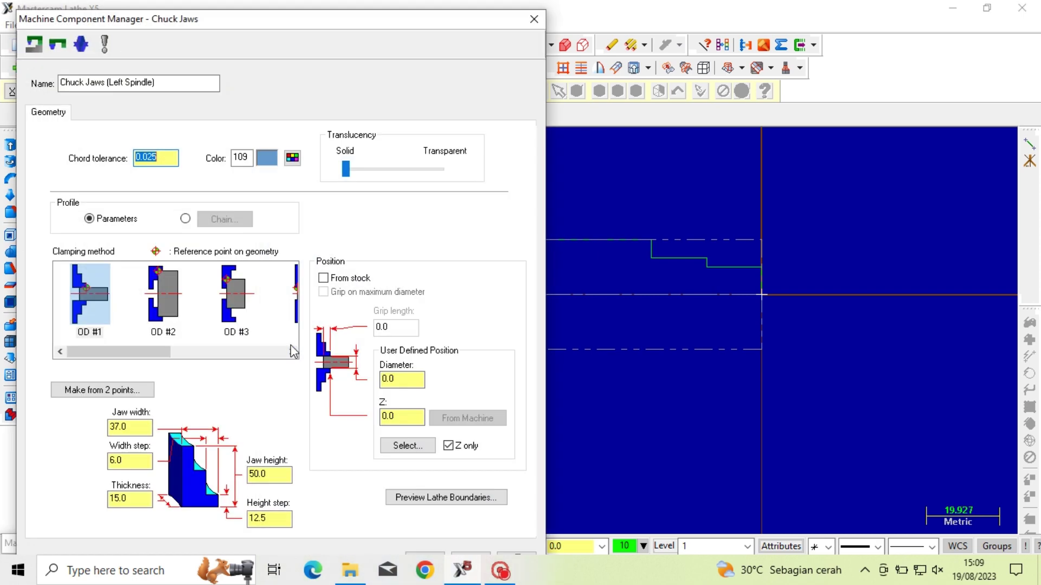
{"action": "left_click", "coordinate": [324, 278]}
{"action": "double_click", "coordinate": [387, 327]}
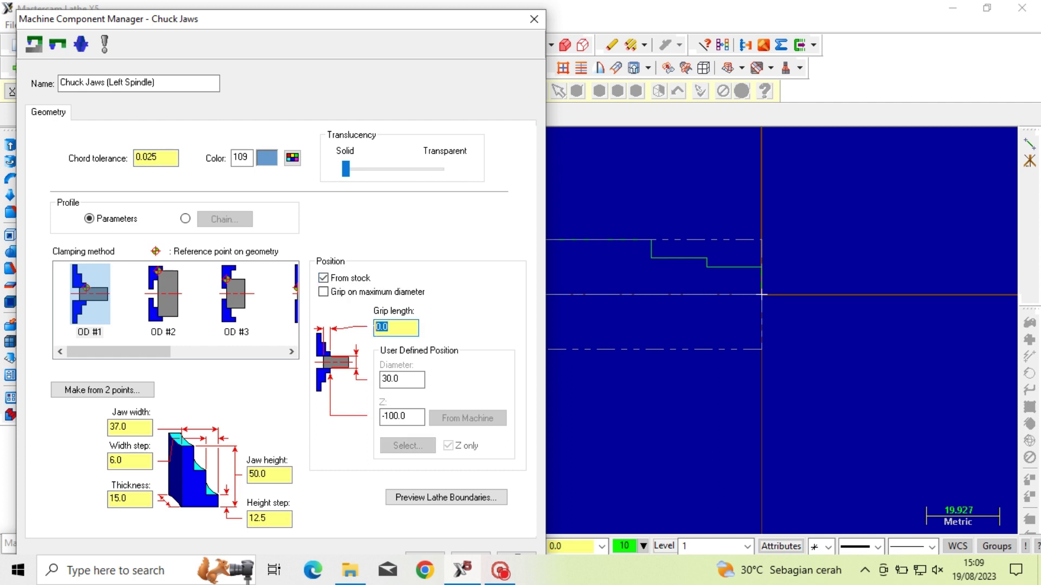
{"action": "type", "text": "50"}
{"action": "left_click_drag", "start_coordinate": [387, 26], "coordinate": [383, 17]}
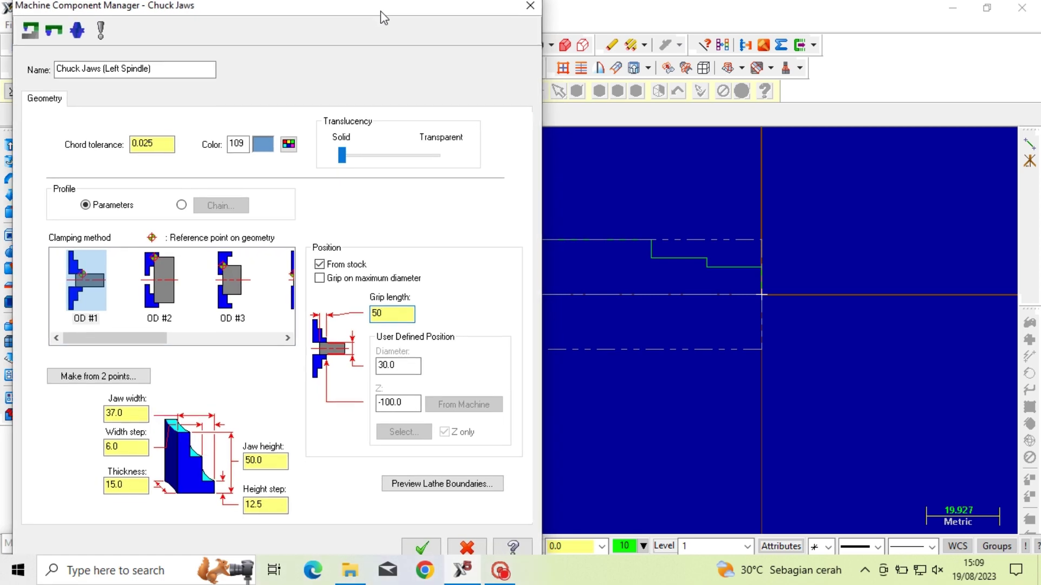
{"action": "left_click", "coordinate": [428, 549]}
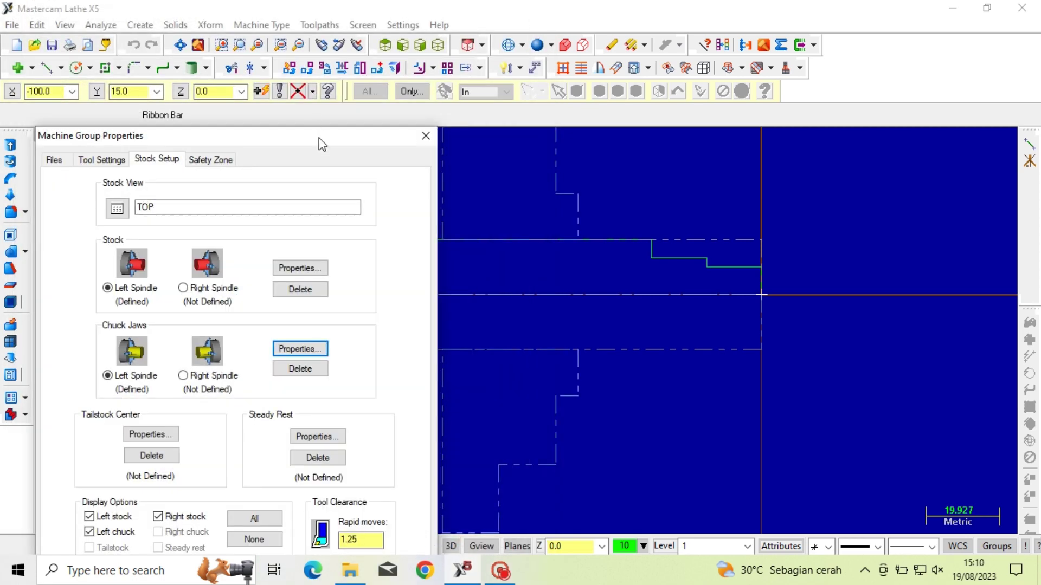
{"action": "left_click_drag", "start_coordinate": [318, 138], "coordinate": [321, 24]}
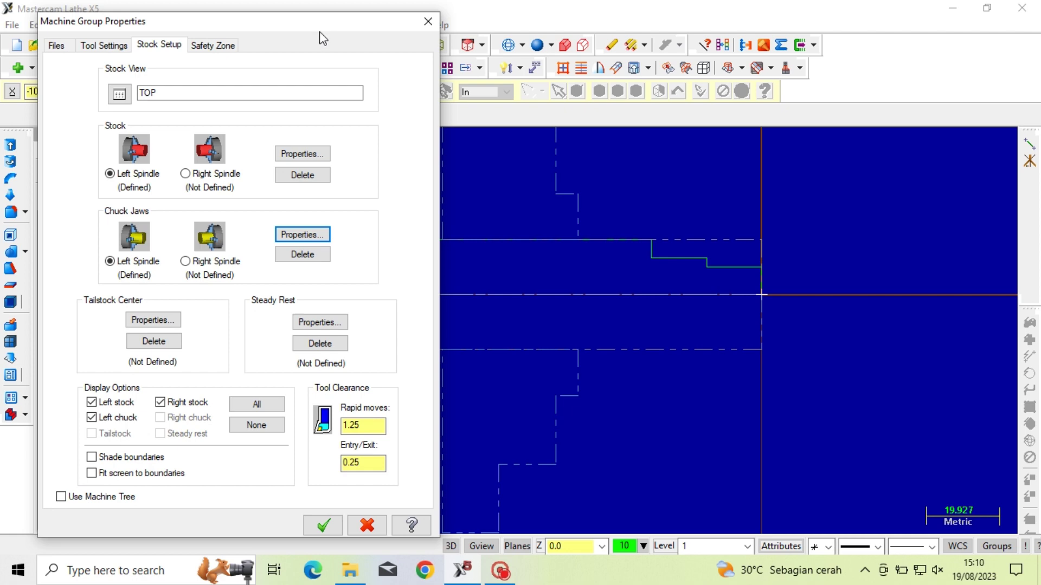
{"action": "left_click", "coordinate": [324, 525]}
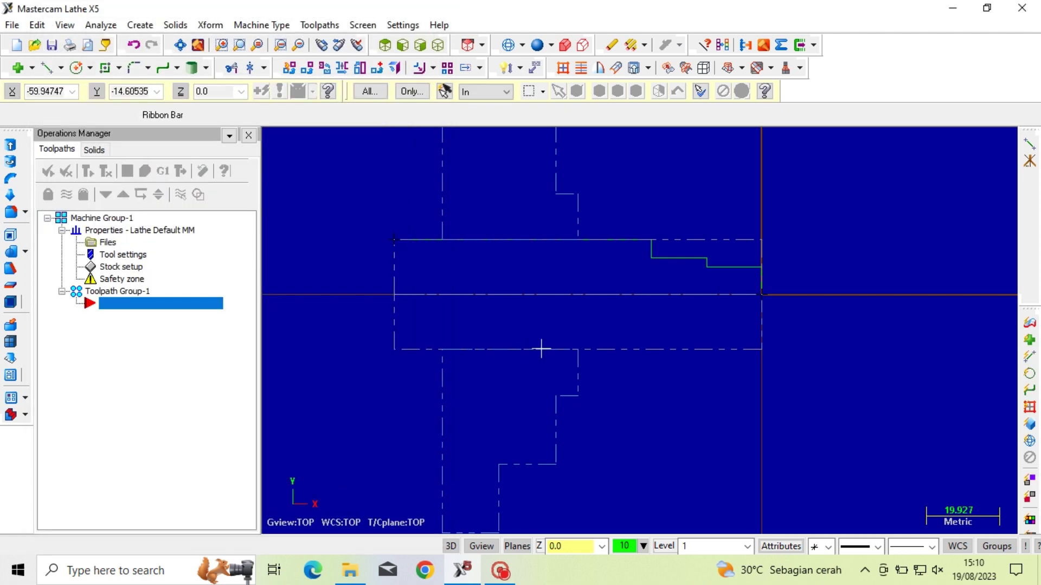
Start a lathe Rough toolpath with NC name T and chain the profile from the front horizontal line to the vertical face of the 5 mm step.
{"action": "scroll", "coordinate": [541, 349], "scroll_direction": "down", "scroll_amount": 1}
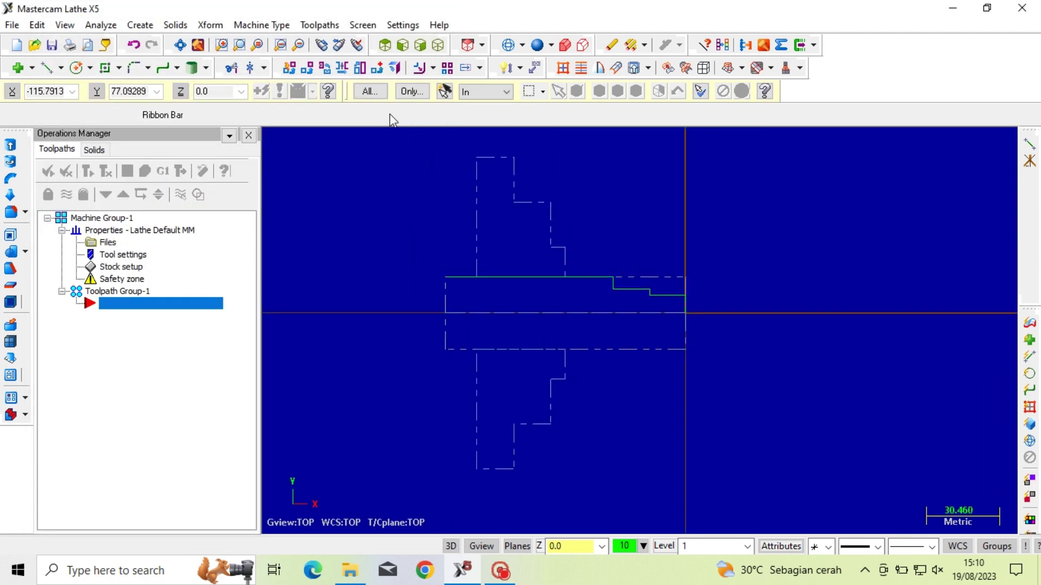
{"action": "left_click", "coordinate": [318, 26]}
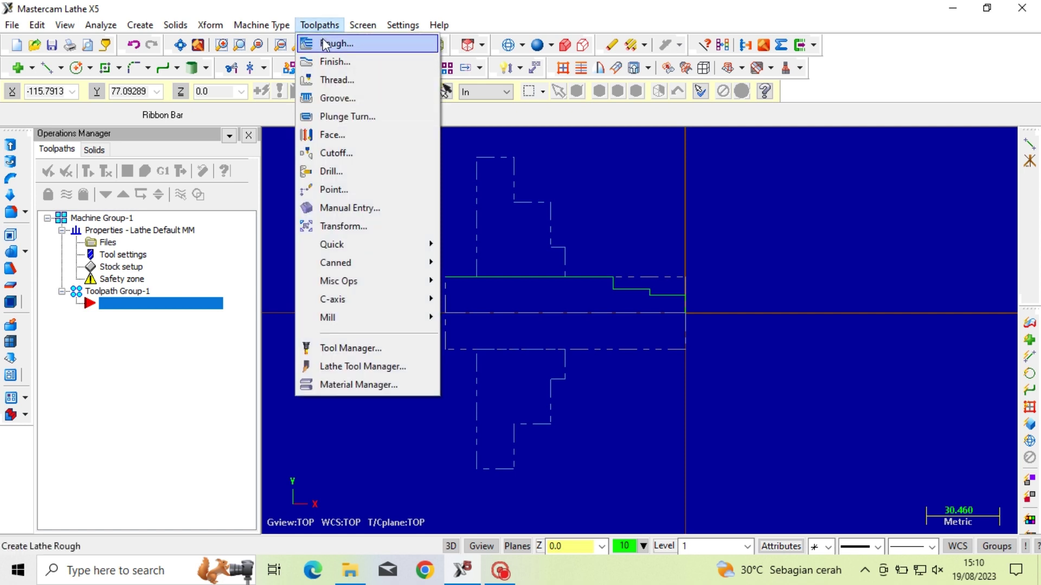
{"action": "left_click", "coordinate": [325, 45]}
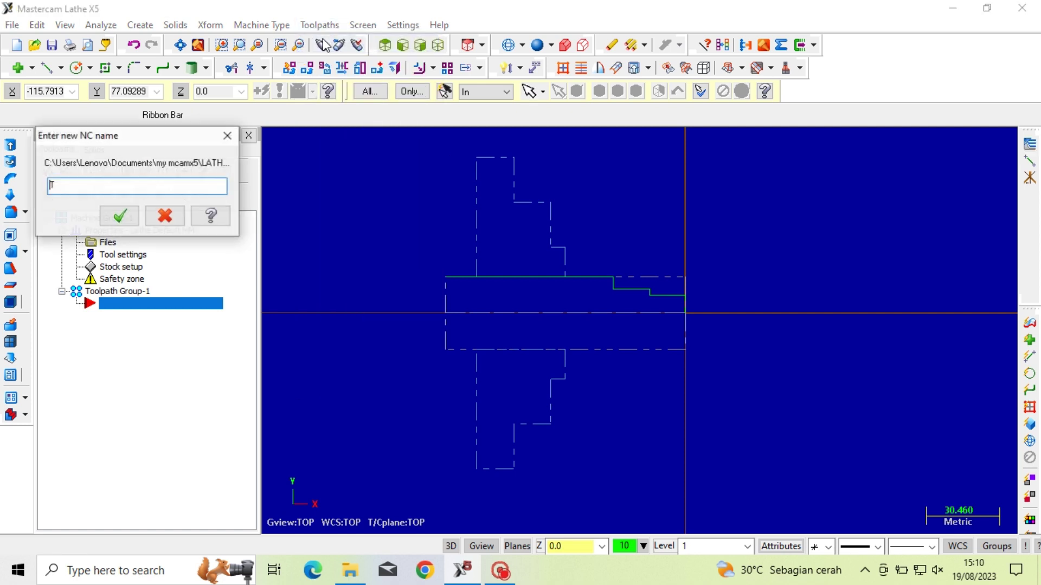
{"action": "left_click", "coordinate": [119, 217]}
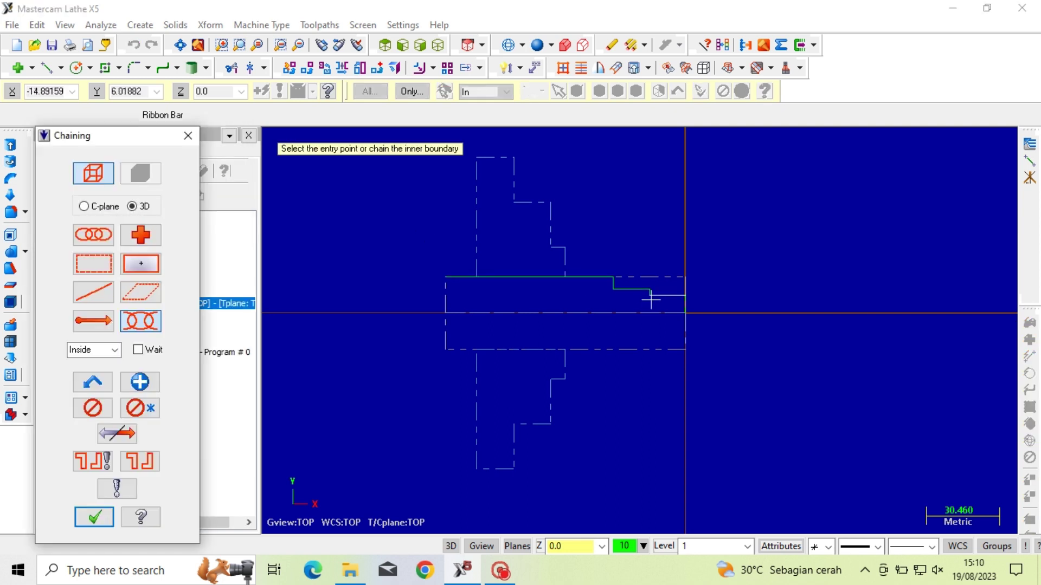
{"action": "scroll", "coordinate": [650, 299], "scroll_direction": "up", "scroll_amount": 3}
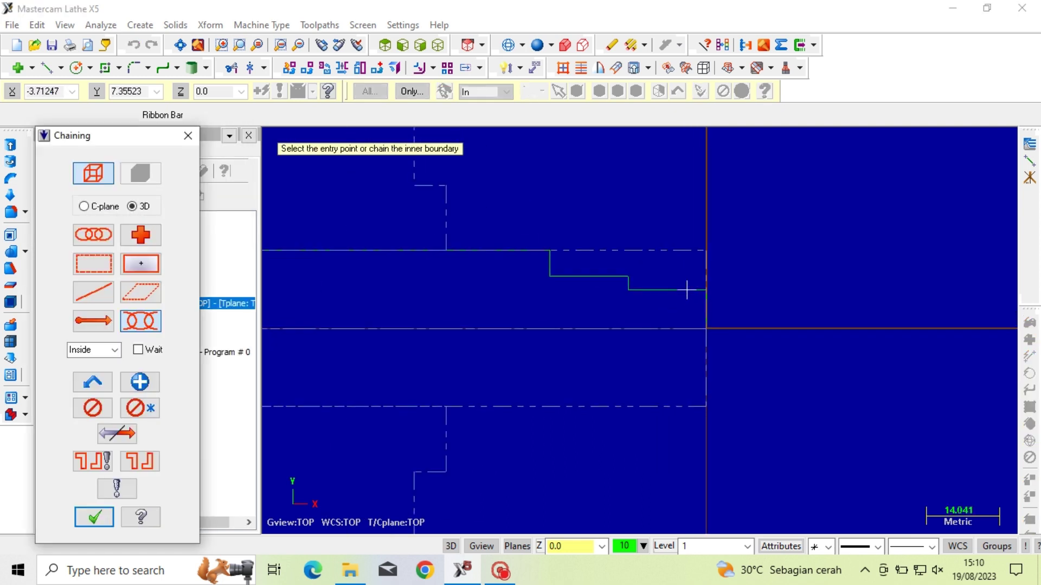
{"action": "left_click", "coordinate": [687, 290]}
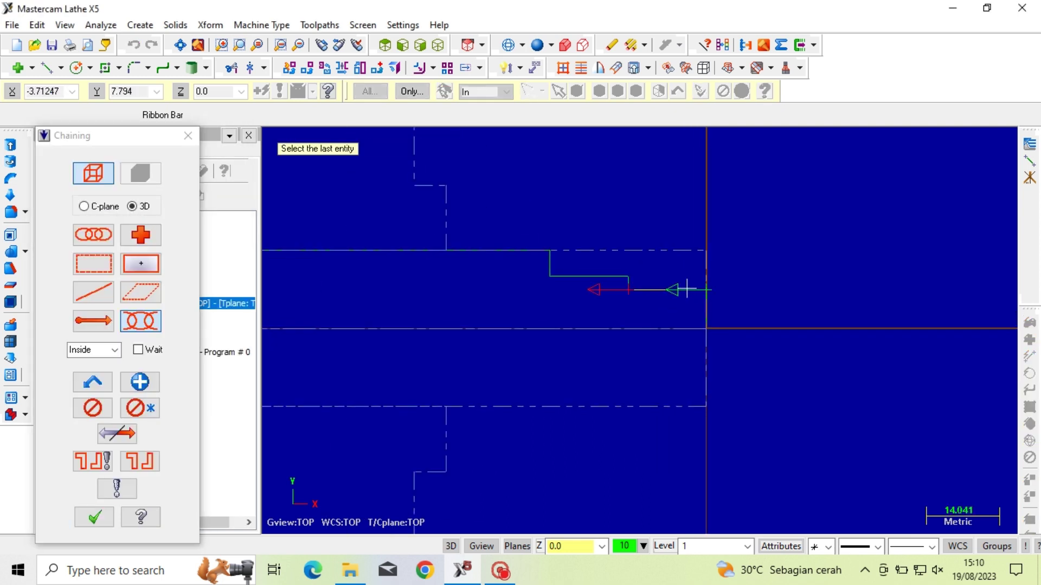
{"action": "left_click", "coordinate": [551, 260]}
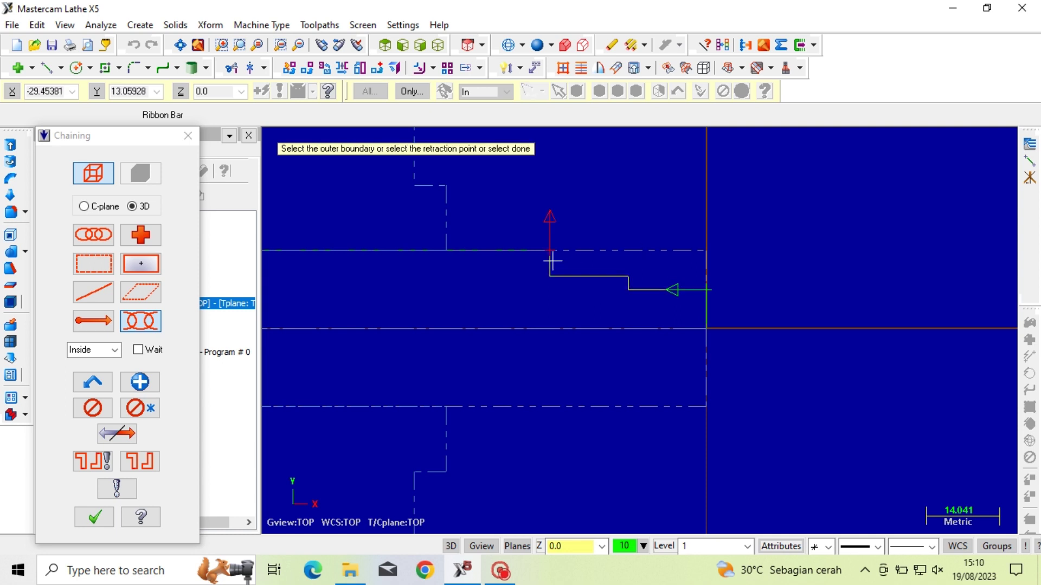
{"action": "left_click", "coordinate": [94, 519]}
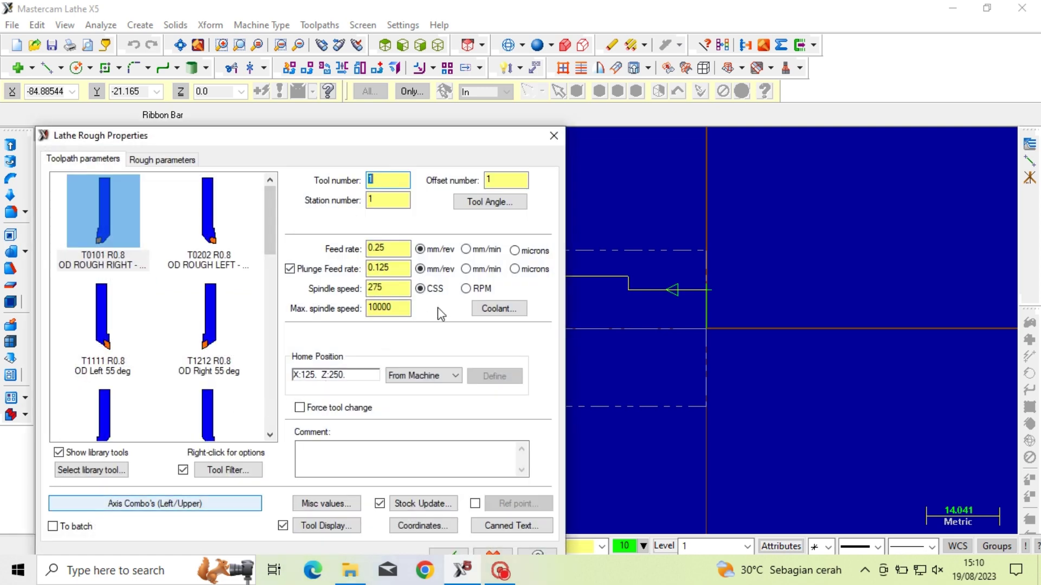
Set the roughing spindle speed mode to RPM and the depth of cut to 0.5, and accept the rough toolpath.
{"action": "left_click", "coordinate": [465, 289]}
{"action": "key", "text": "Tab"}
{"action": "left_click", "coordinate": [161, 163]}
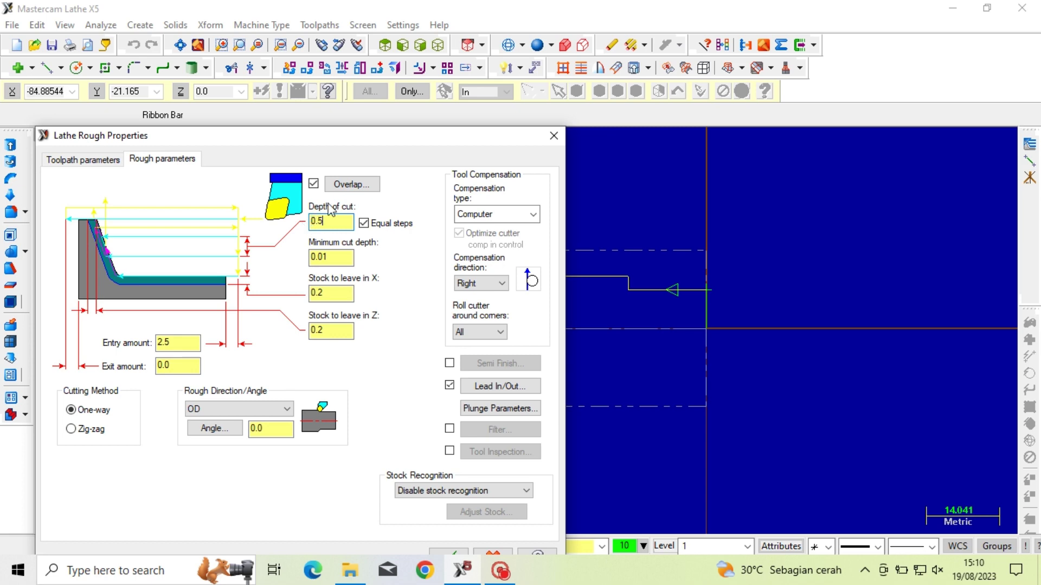
{"action": "type", "text": "0.5"}
{"action": "left_click_drag", "start_coordinate": [333, 142], "coordinate": [335, 48]}
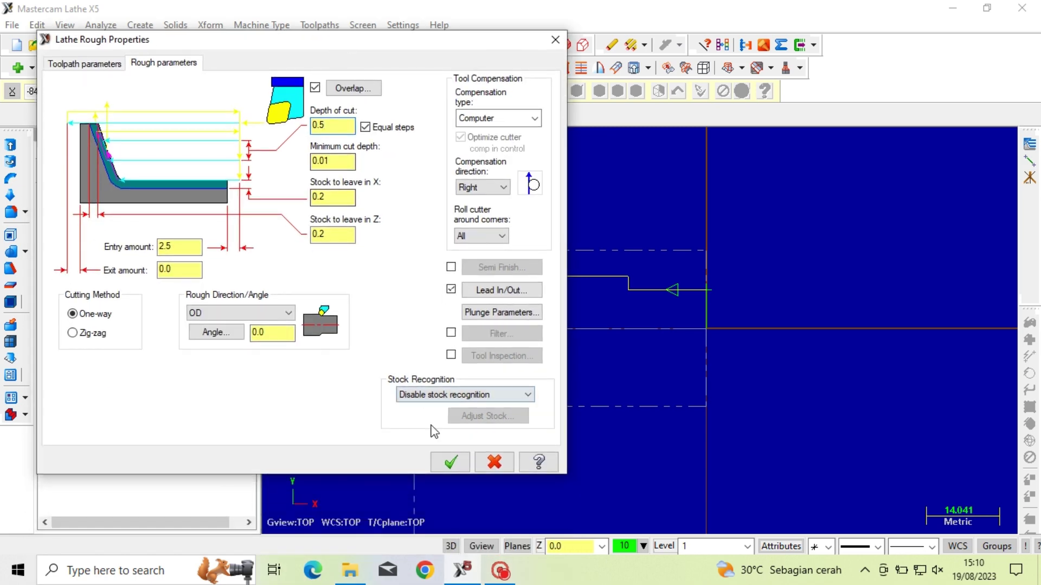
{"action": "left_click", "coordinate": [450, 462]}
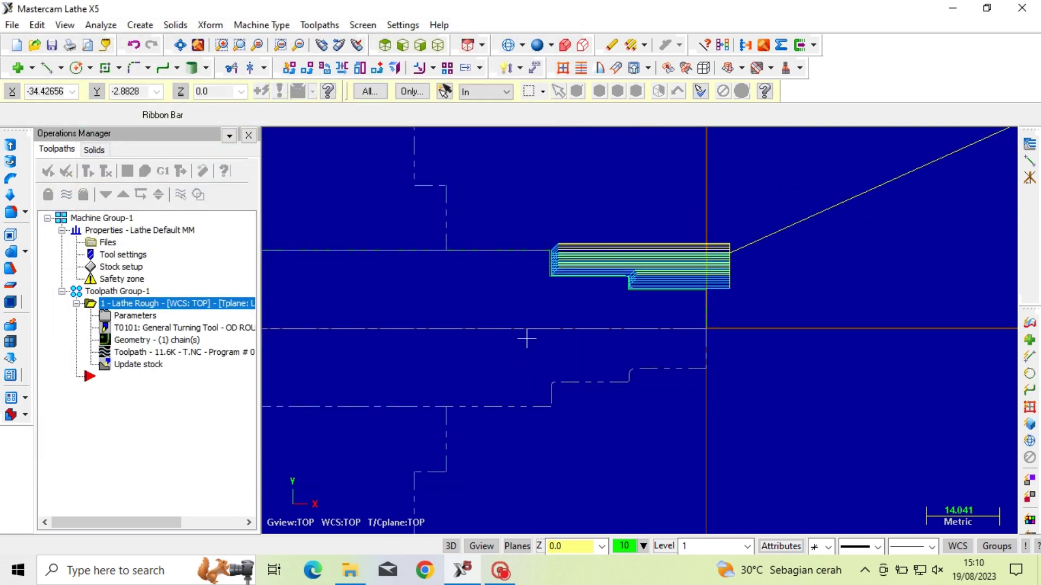
Start a lathe Finish toolpath and chain the same stepped contour, from the front horizontal line to the 5 mm step's vertical face.
{"action": "left_click", "coordinate": [320, 25]}
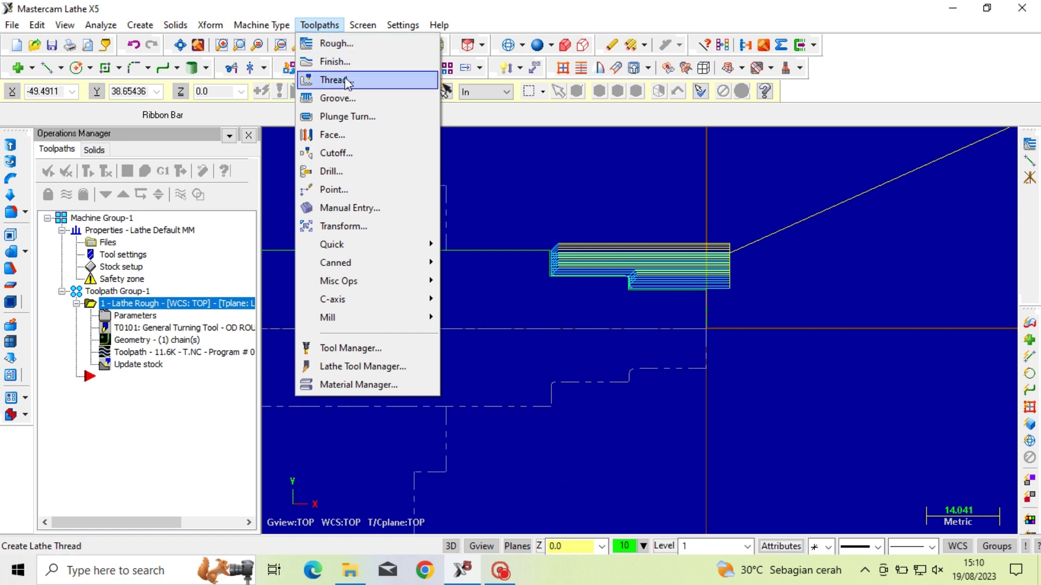
{"action": "left_click", "coordinate": [341, 61]}
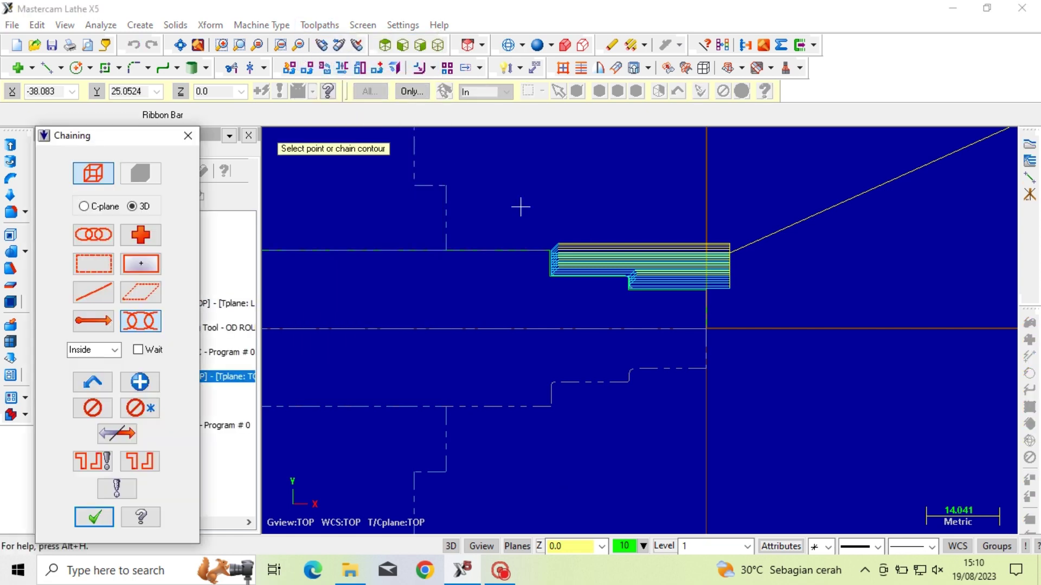
{"action": "left_click", "coordinate": [684, 289]}
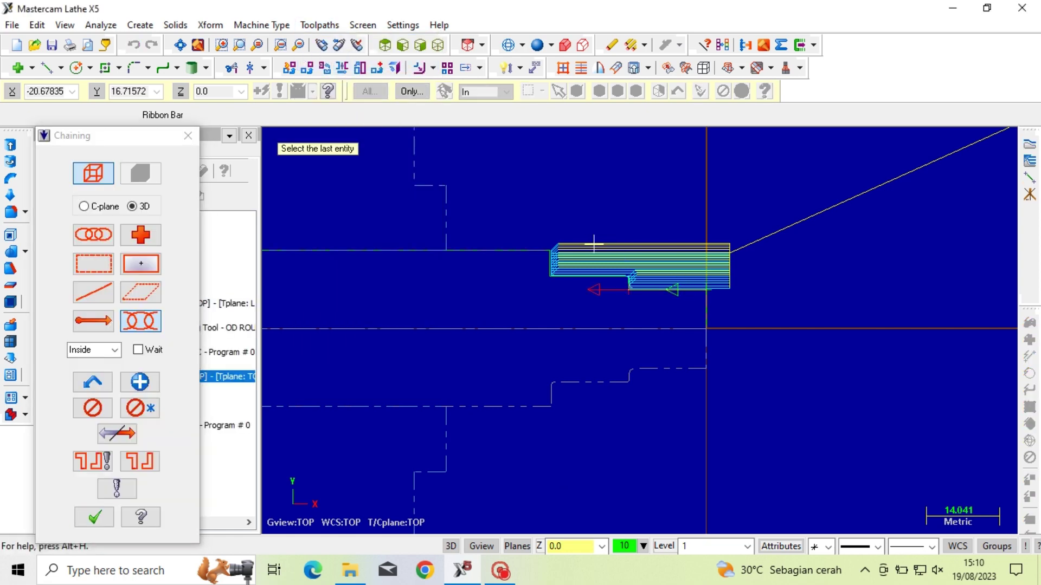
{"action": "left_click", "coordinate": [552, 263]}
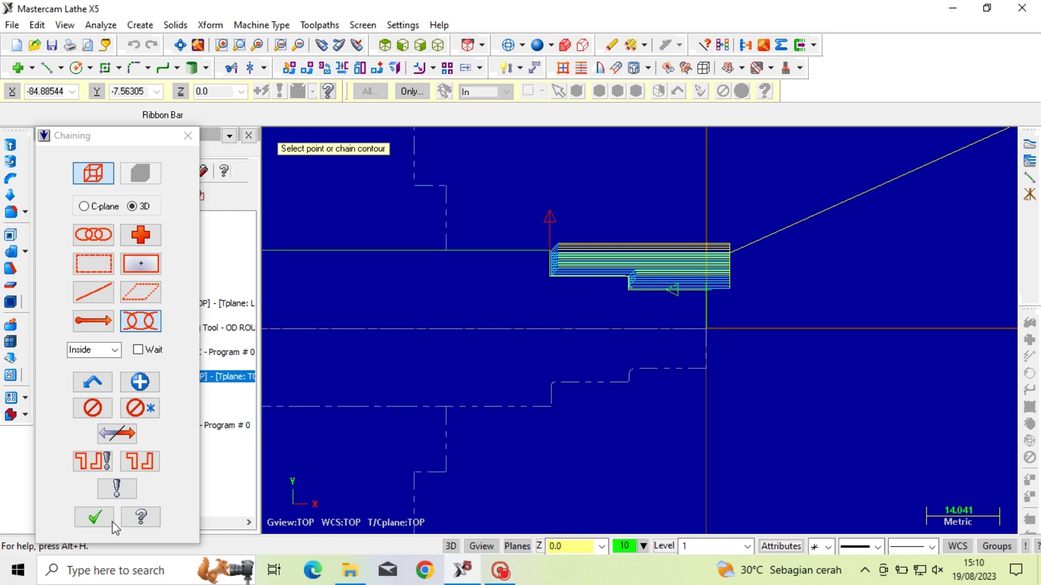
{"action": "left_click", "coordinate": [95, 518]}
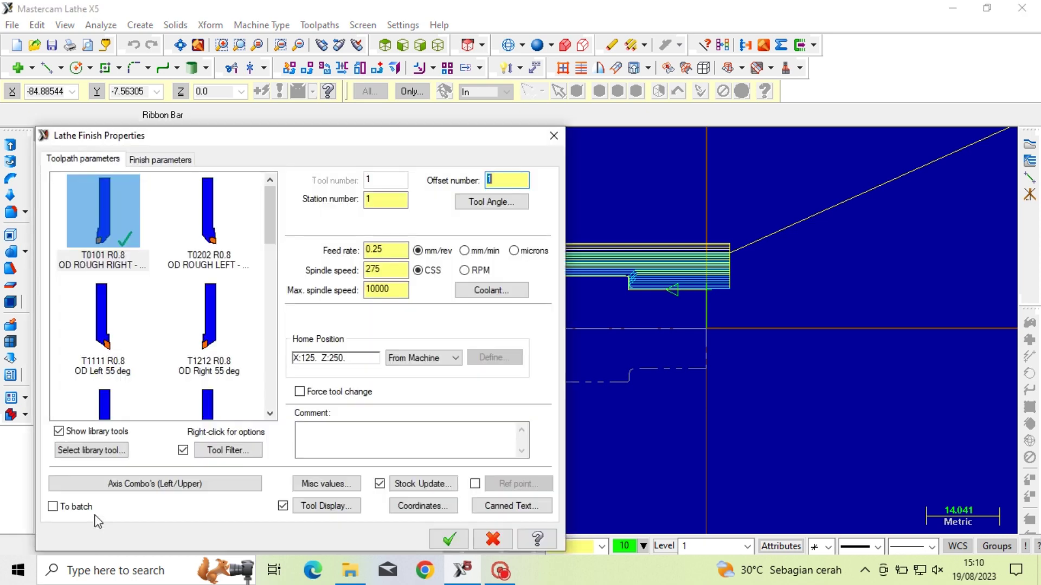
Choose the T2121 OD Finish Right 35-degree tool, with RPM mode, maximum spindle speed 1000, and tool, station and offset numbers 2.
{"action": "left_click", "coordinate": [100, 404]}
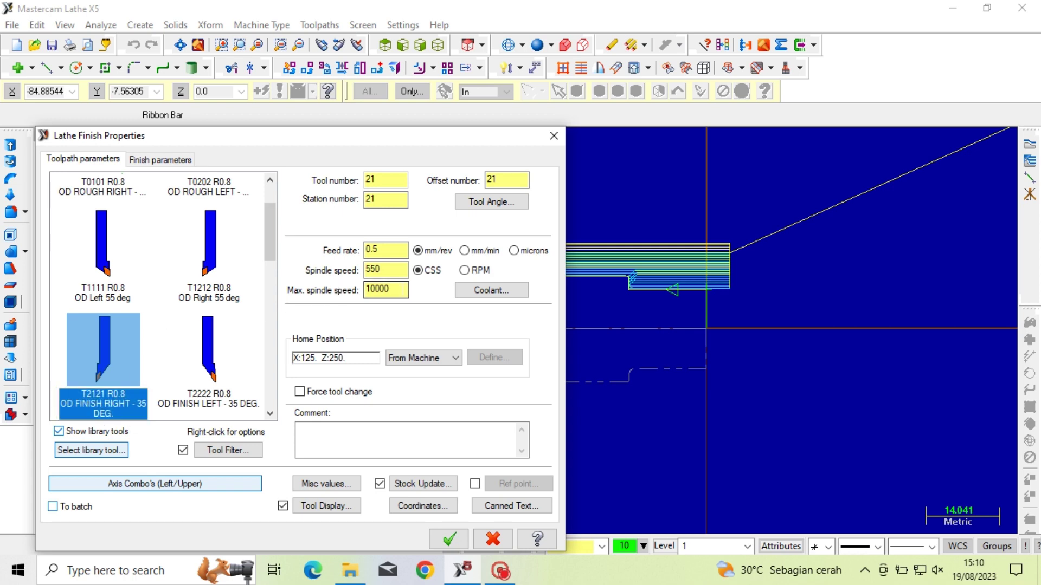
{"action": "left_click", "coordinate": [393, 290]}
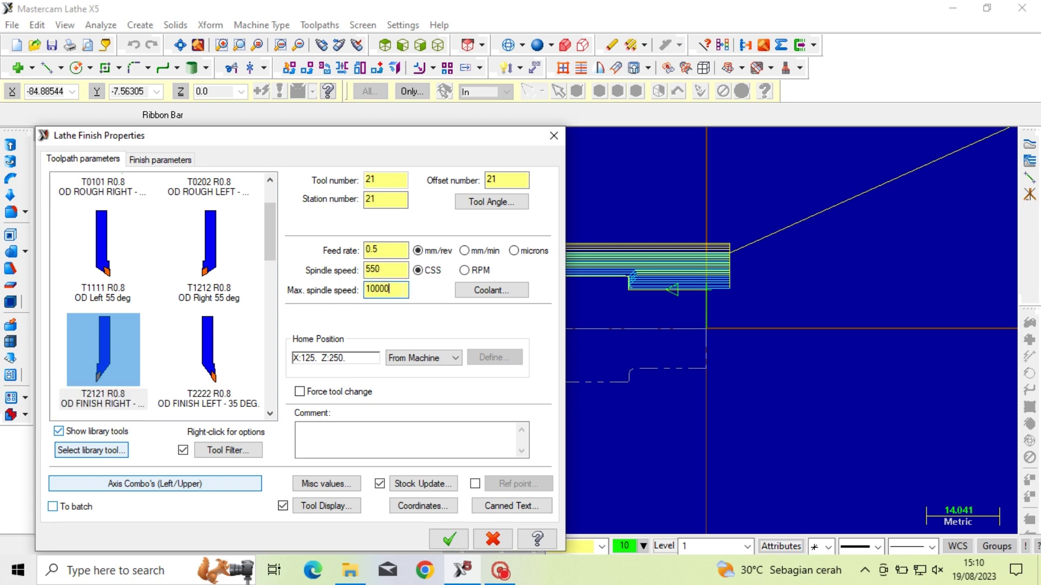
{"action": "left_click", "coordinate": [465, 270]}
{"action": "left_click", "coordinate": [369, 182]}
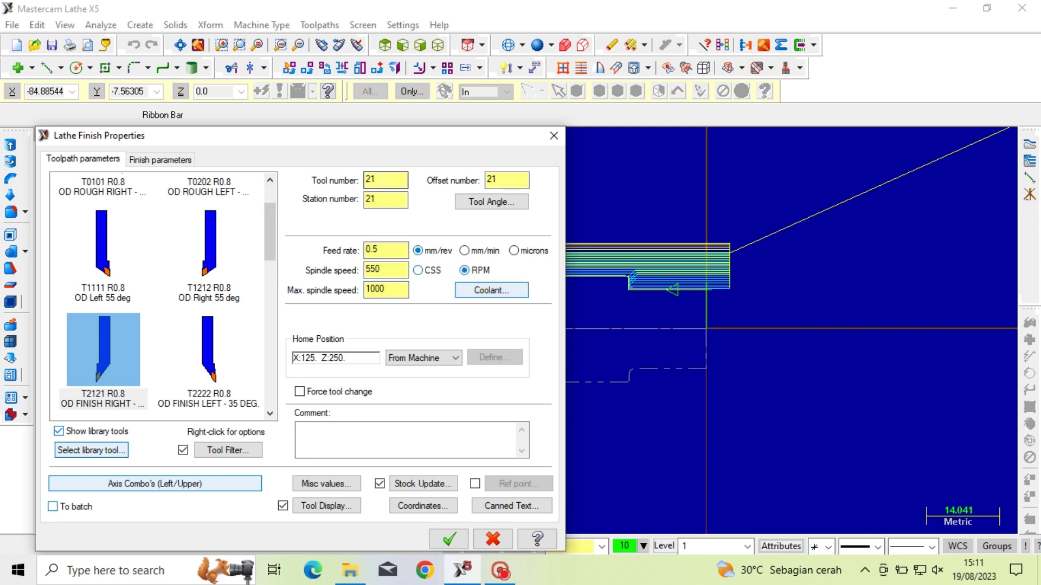
{"action": "type", "text": "2"}
{"action": "key", "text": "Tab"}
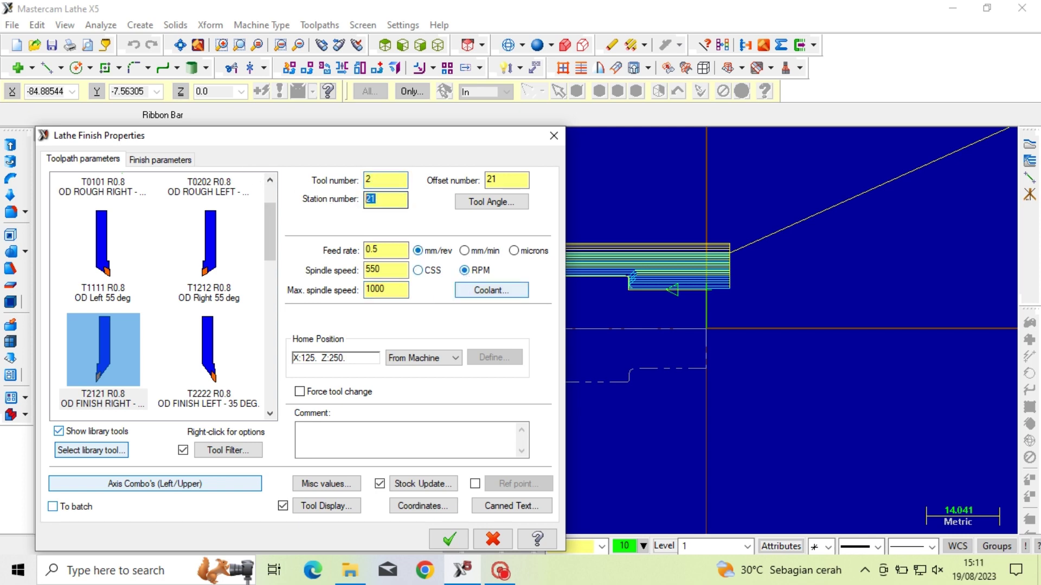
{"action": "type", "text": "2"}
{"action": "key", "text": "Tab"}
{"action": "type", "text": "2"}
Set the finish stepover to 0.25 and accept the finish toolpath.
{"action": "left_click", "coordinate": [164, 163]}
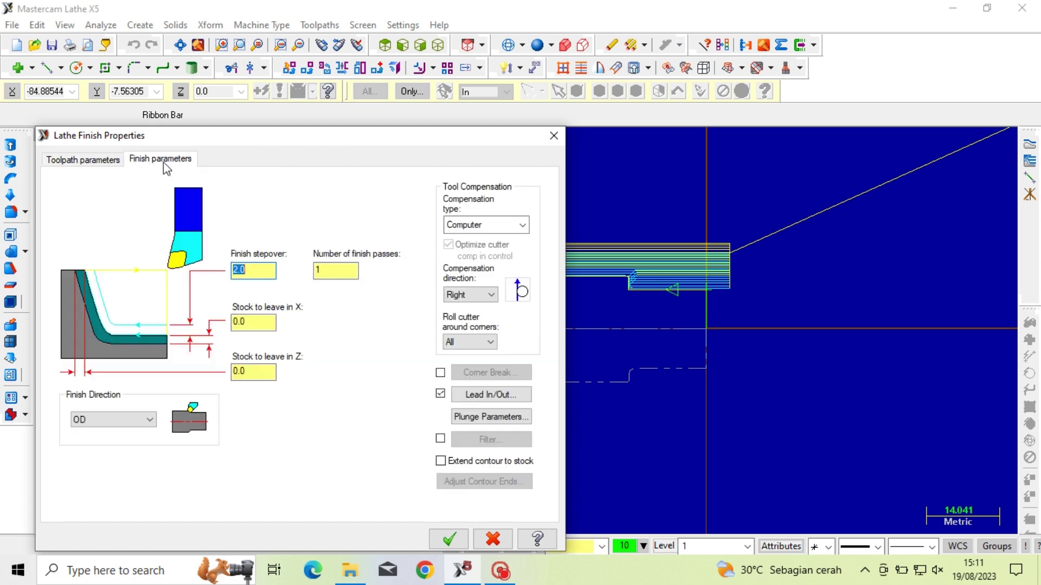
{"action": "type", "text": "0.25"}
{"action": "left_click", "coordinate": [448, 539]}
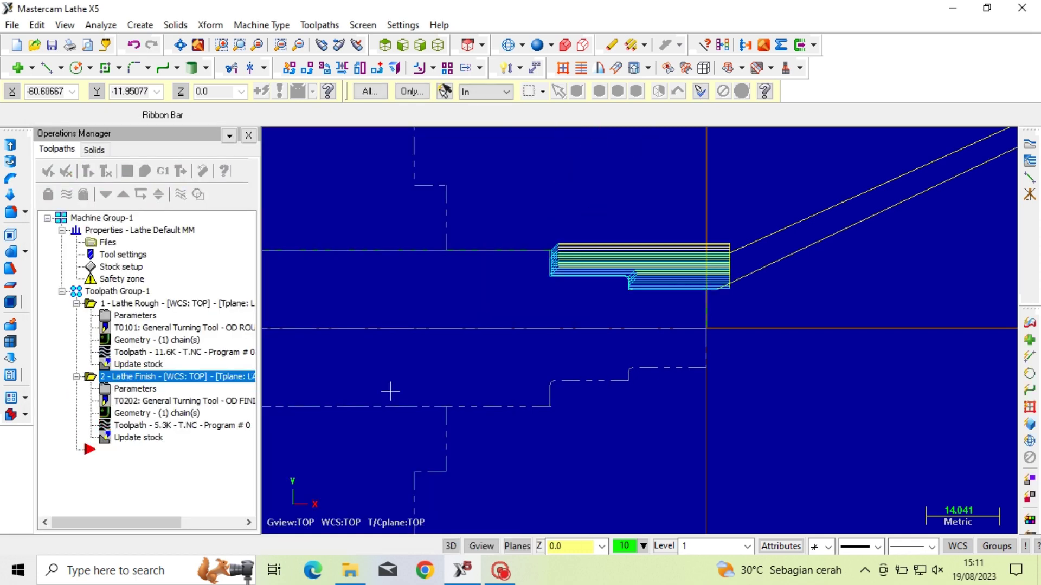
Post-process the operations to an NC file saved as LATIHAN 1 on drive D:, and look through the generated code.
{"action": "left_click", "coordinate": [164, 172]}
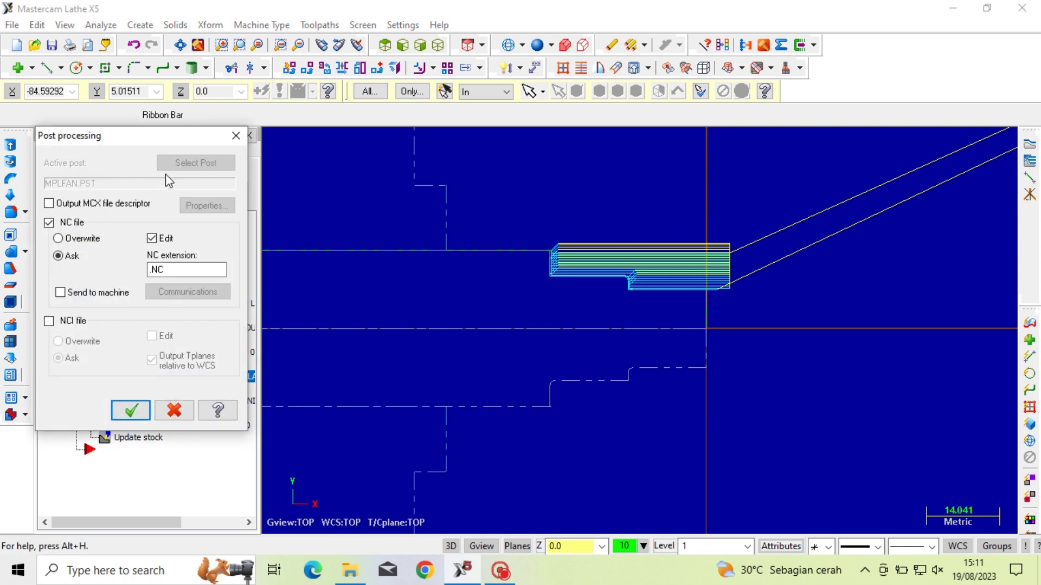
{"action": "left_click", "coordinate": [132, 411]}
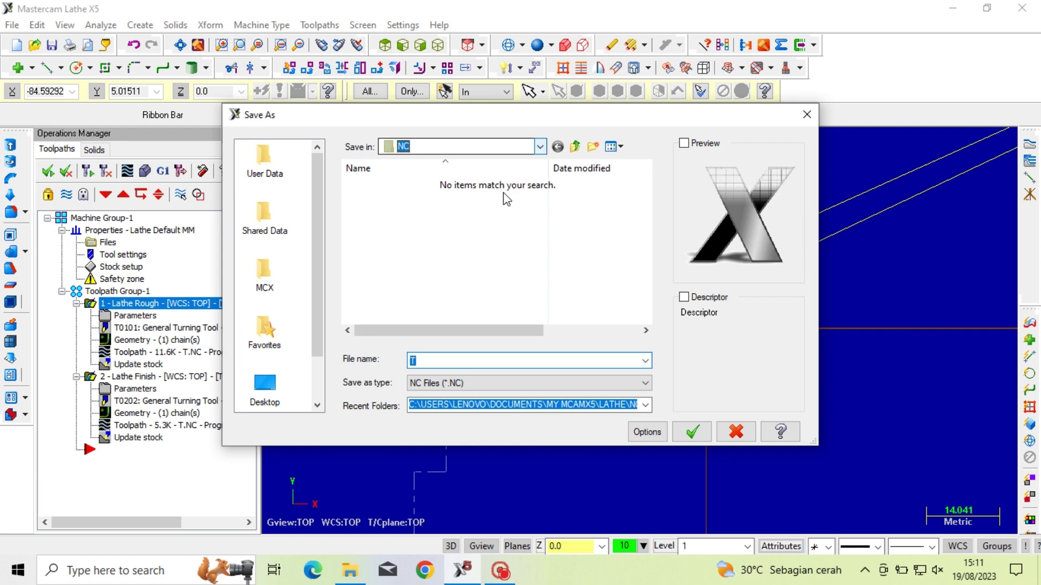
{"action": "left_click", "coordinate": [540, 146]}
{"action": "left_click", "coordinate": [447, 395]}
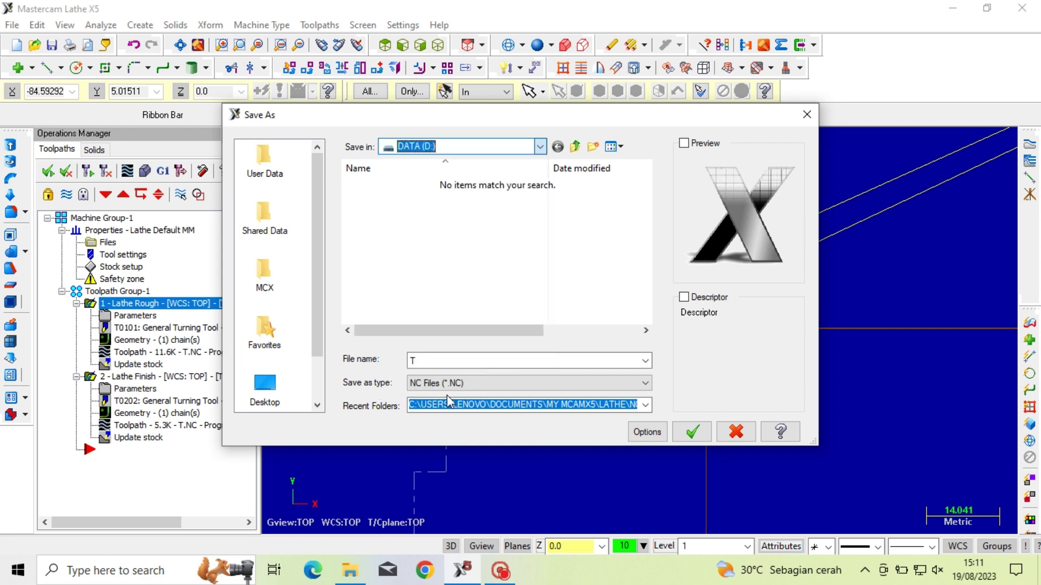
{"action": "double_click", "coordinate": [441, 360]}
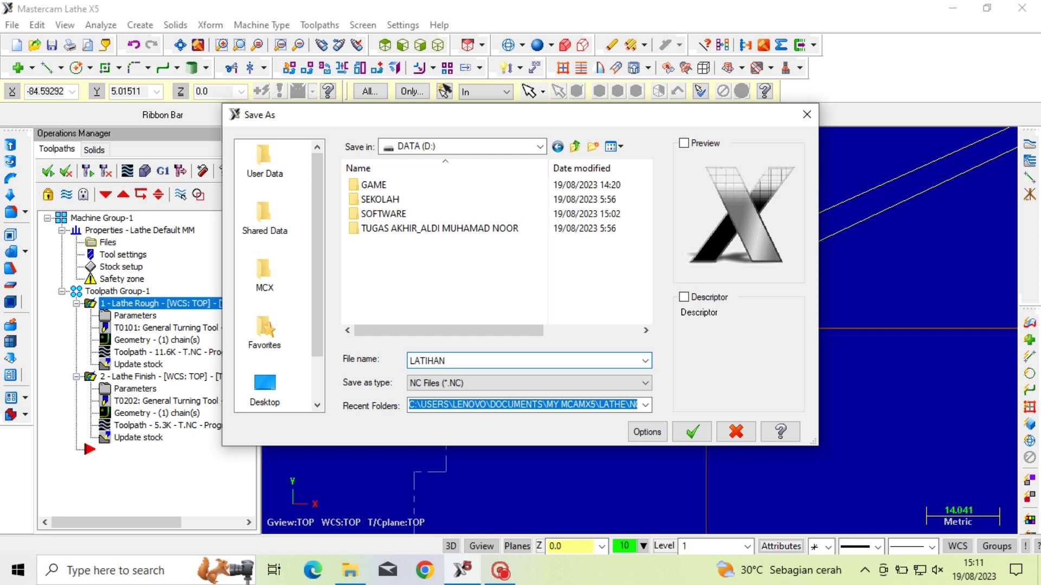
{"action": "left_click", "coordinate": [684, 430]}
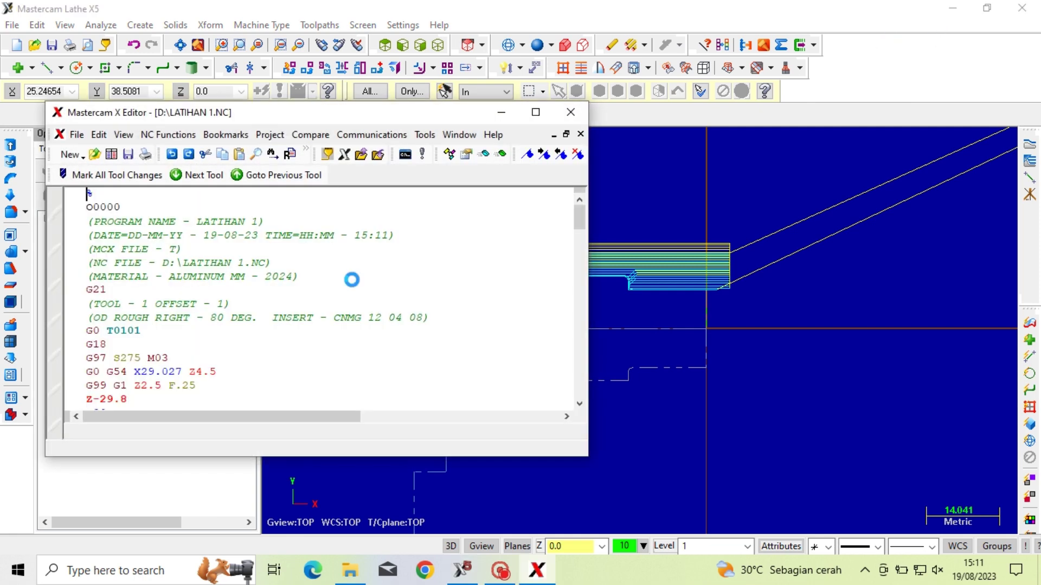
{"action": "scroll", "coordinate": [191, 358], "scroll_direction": "down", "scroll_amount": 14}
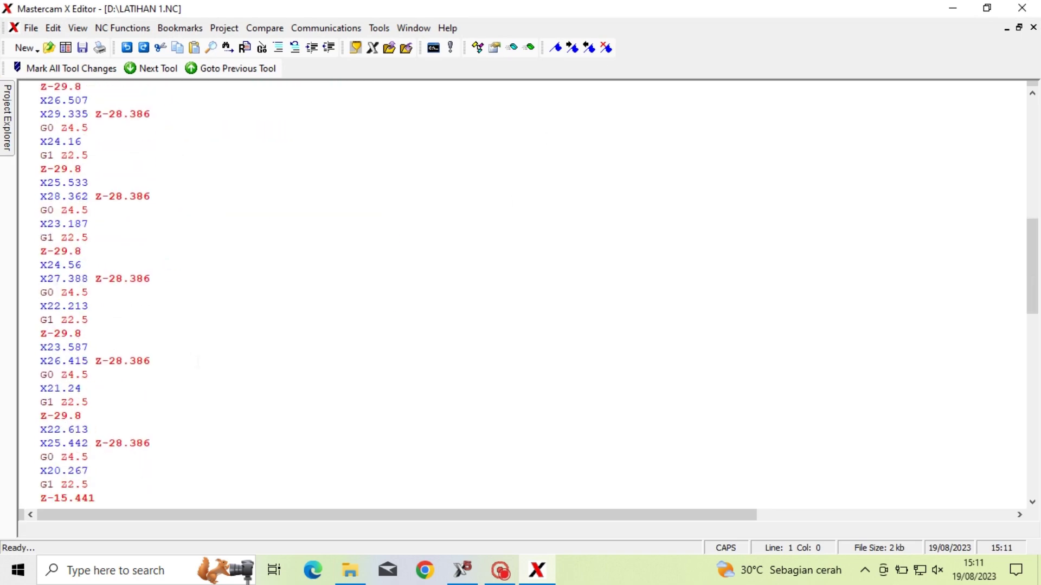
{"action": "left_click", "coordinate": [964, 10]}
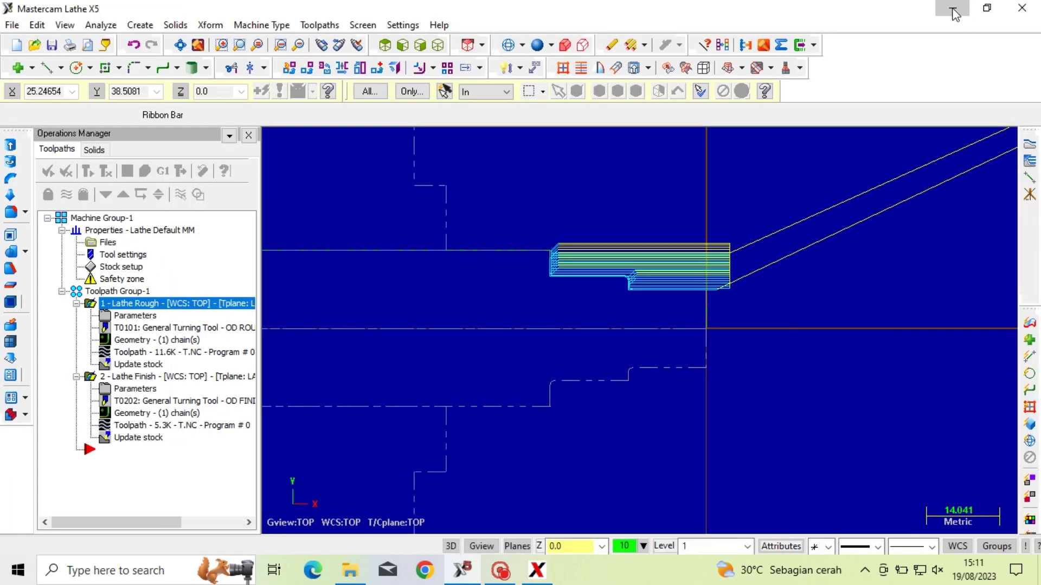
Switch to Swansoft CNC Simulation (SSCNC) from the desktop and run it with the FANUC 0iT system.
{"action": "left_click", "coordinate": [951, 9]}
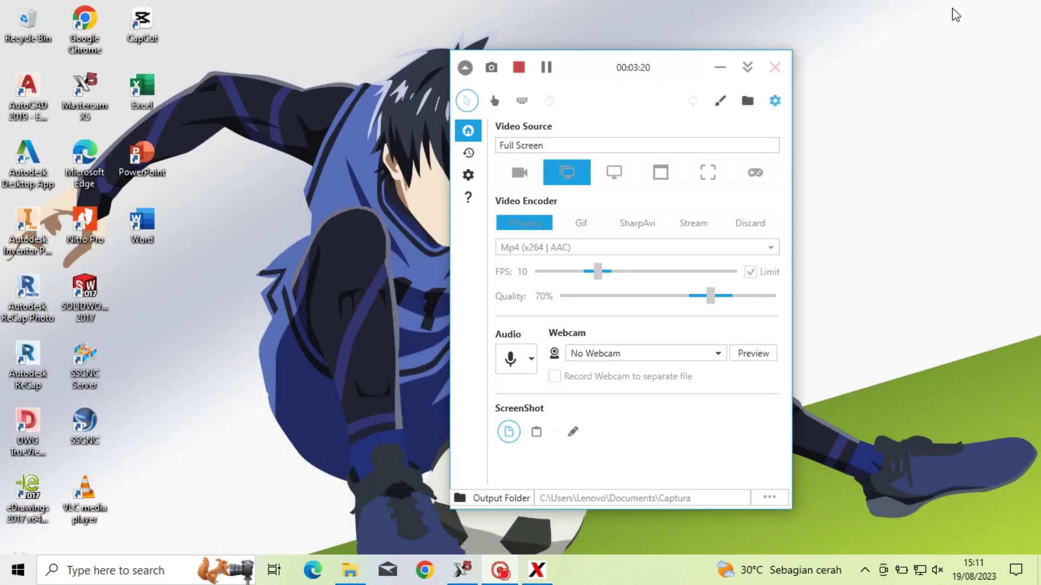
{"action": "left_click", "coordinate": [86, 431]}
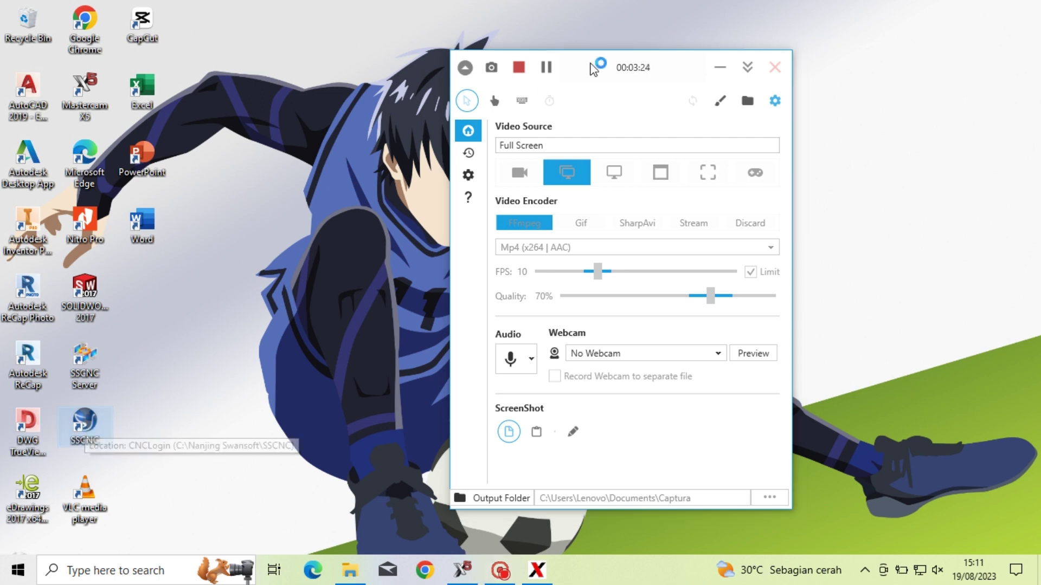
{"action": "left_click", "coordinate": [725, 69]}
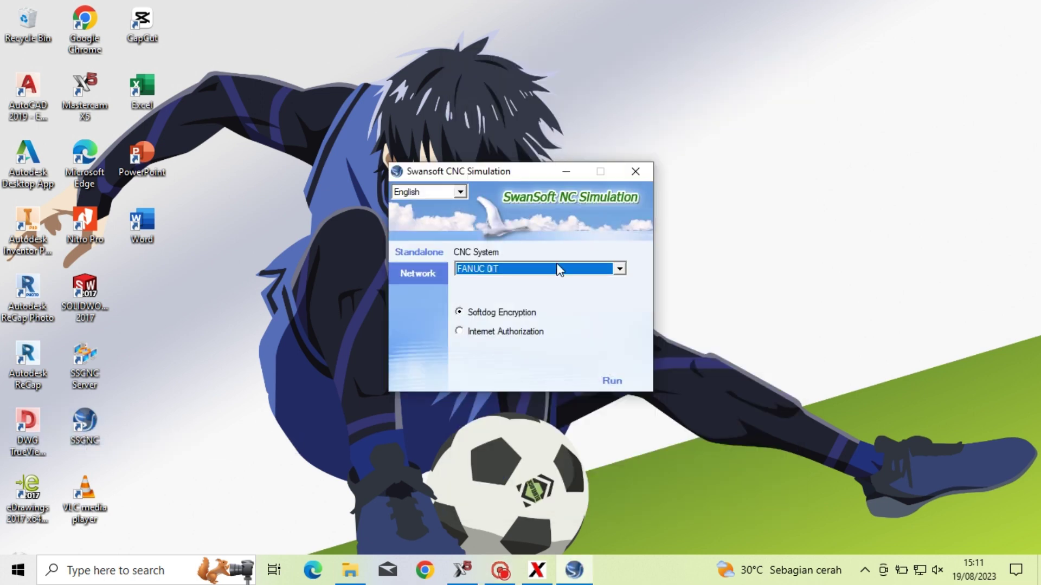
{"action": "left_click", "coordinate": [619, 268]}
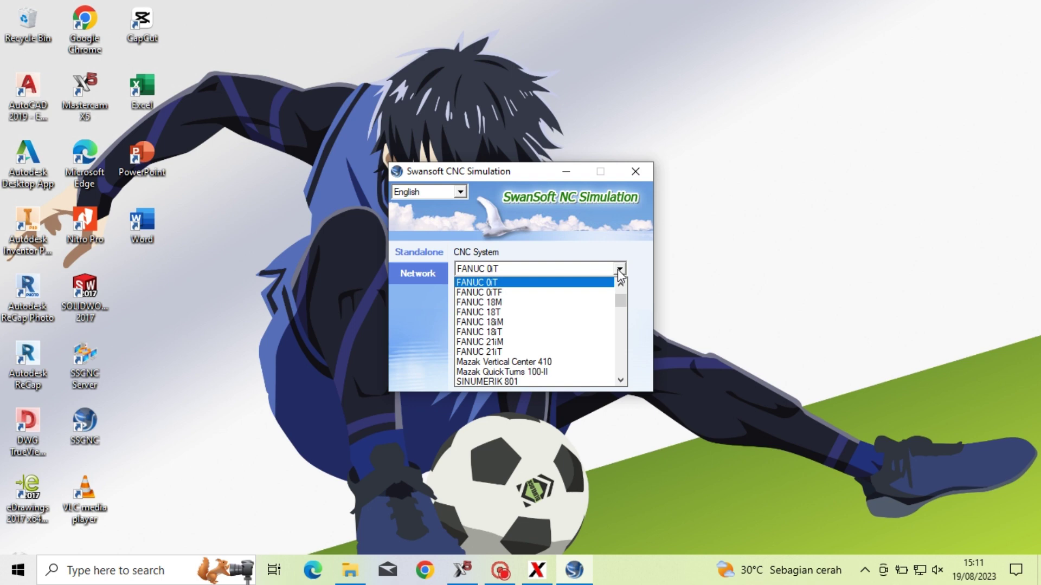
{"action": "left_click", "coordinate": [579, 283]}
{"action": "left_click", "coordinate": [617, 381]}
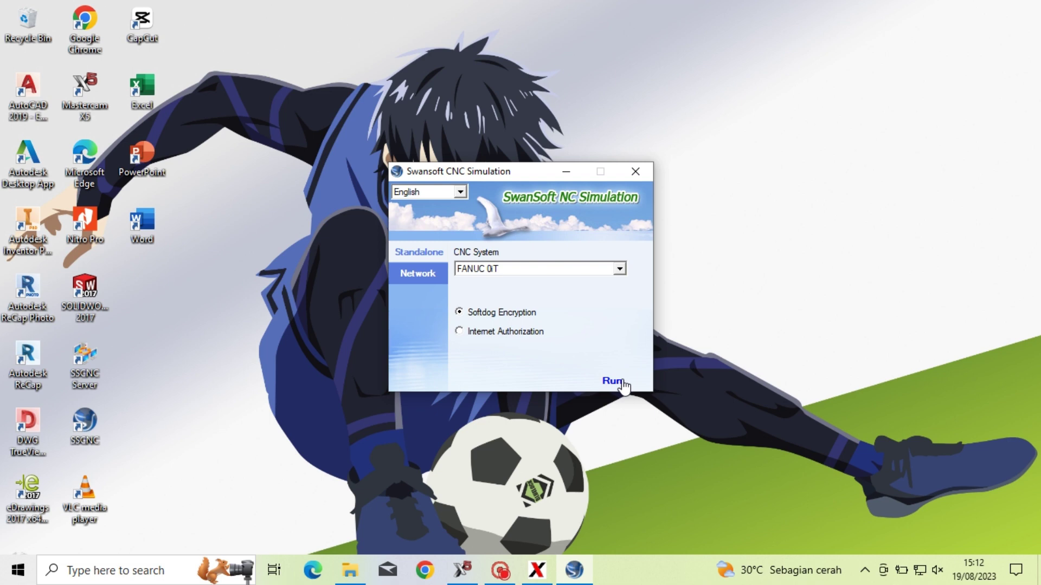
{"action": "left_click", "coordinate": [623, 381]}
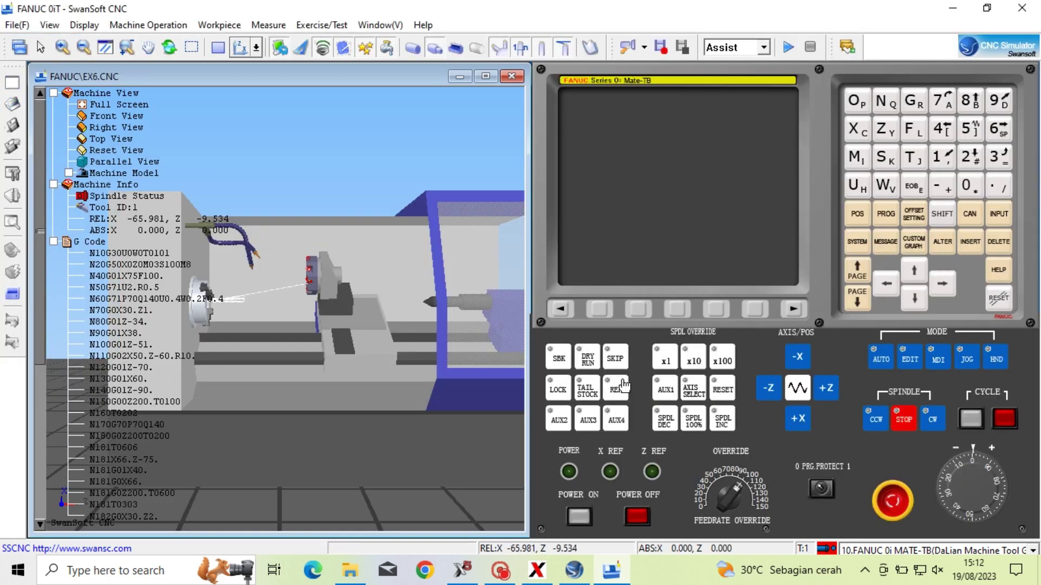
Collapse the Machine View, Machine Info and G Code trees in the simulation view.
{"action": "left_click", "coordinate": [54, 93]}
{"action": "left_click", "coordinate": [53, 105]}
{"action": "left_click", "coordinate": [53, 115]}
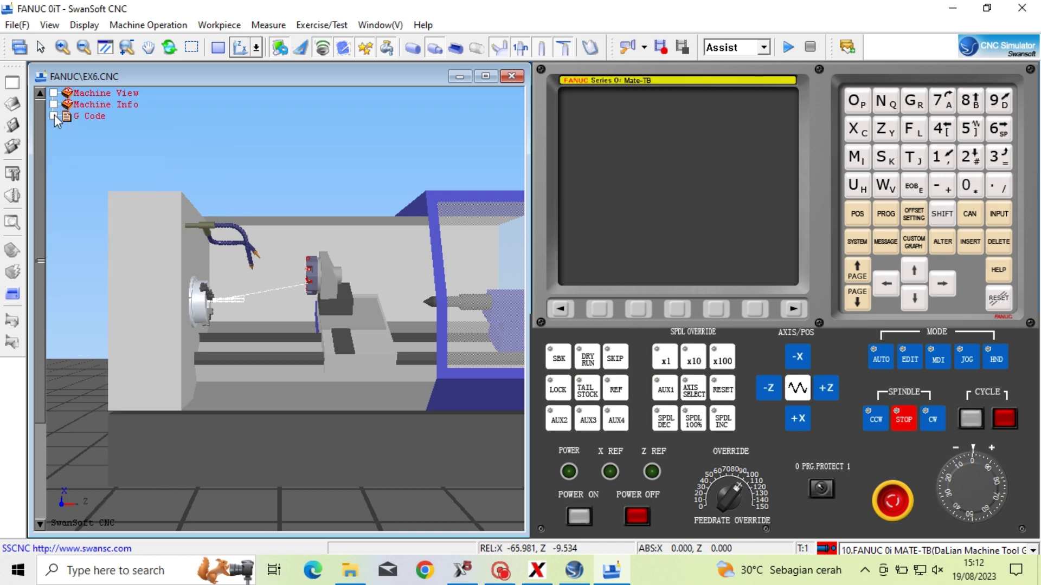
Power on the FANUC controller, release the emergency stop, and set the machine to EDIT mode.
{"action": "left_click", "coordinate": [579, 517]}
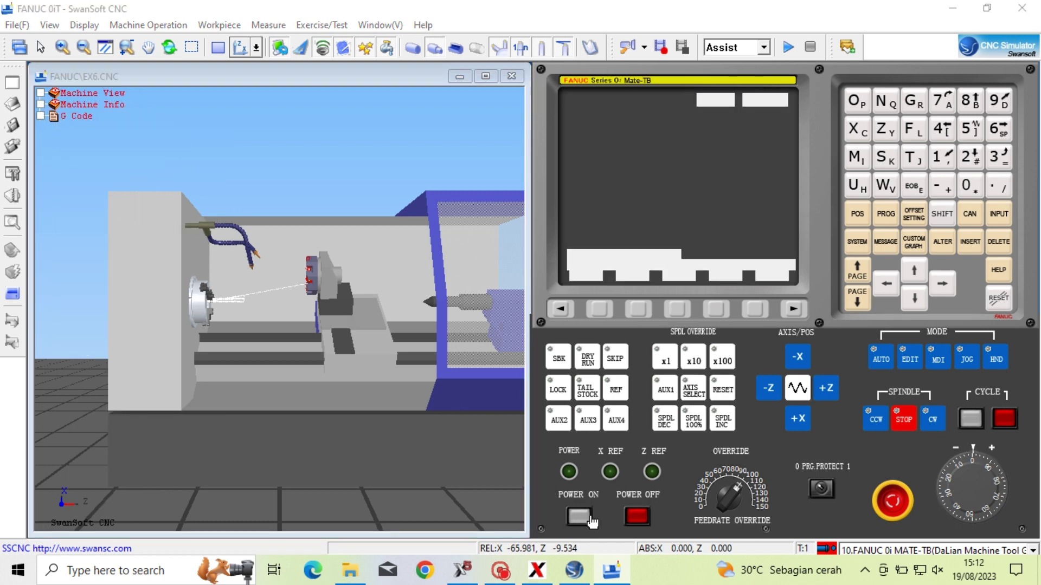
{"action": "left_click", "coordinate": [891, 504]}
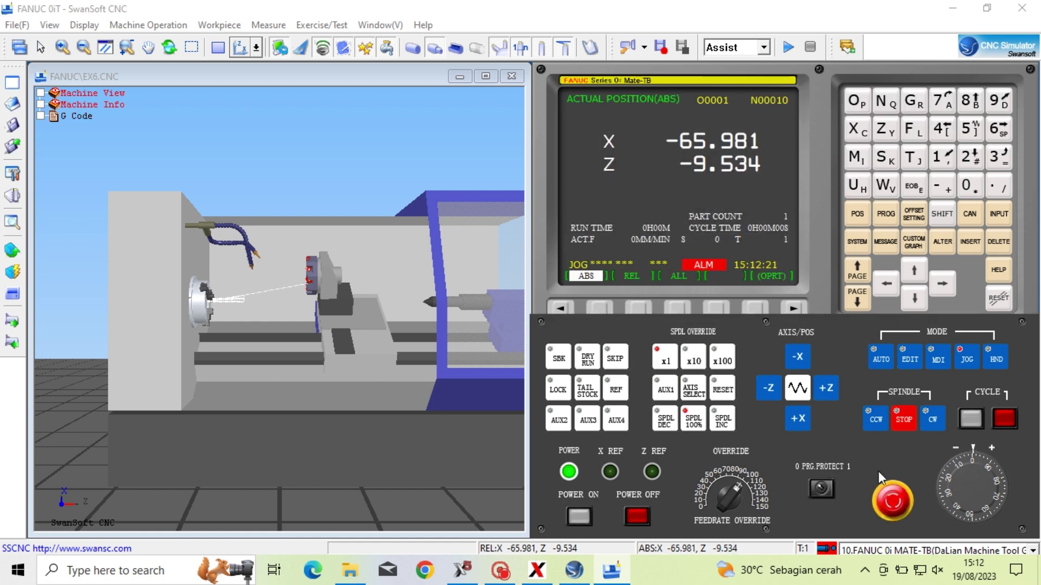
{"action": "left_click", "coordinate": [910, 360]}
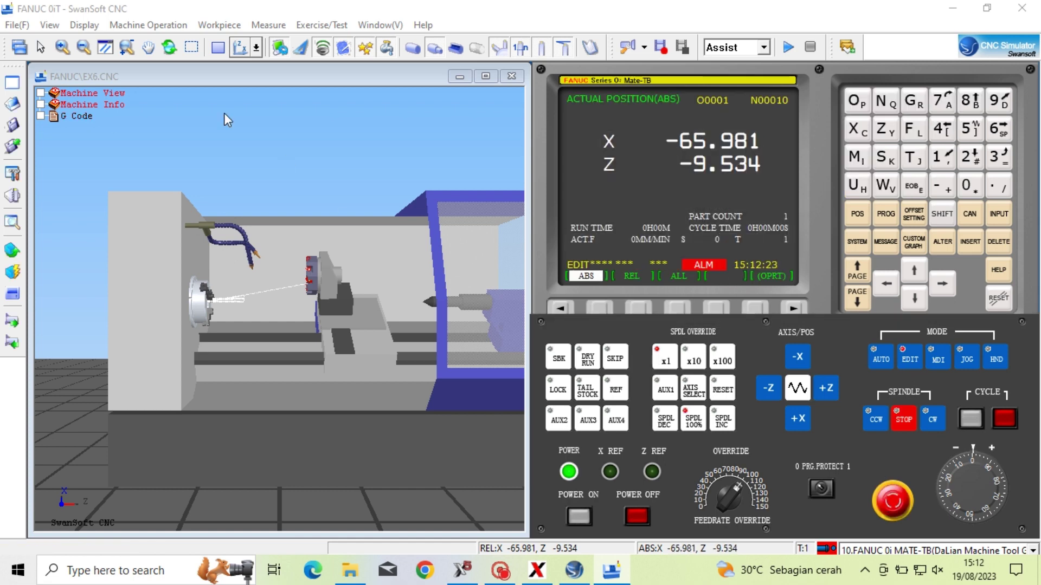
Open LATIHAN 1.NC from the DATA (D:) drive, filtering the file types to NC Code Files.
{"action": "left_click", "coordinate": [12, 25]}
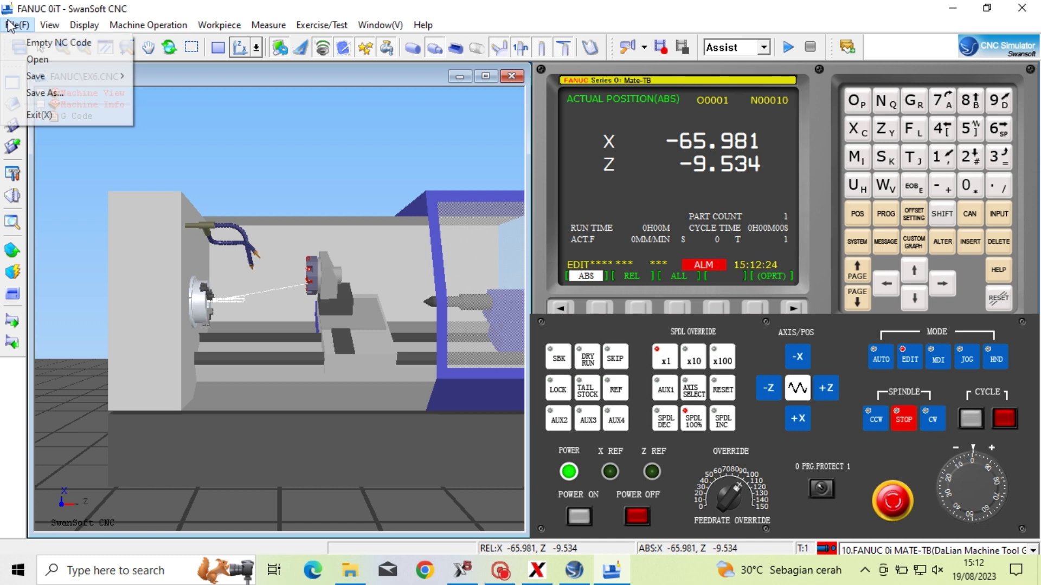
{"action": "left_click", "coordinate": [37, 60]}
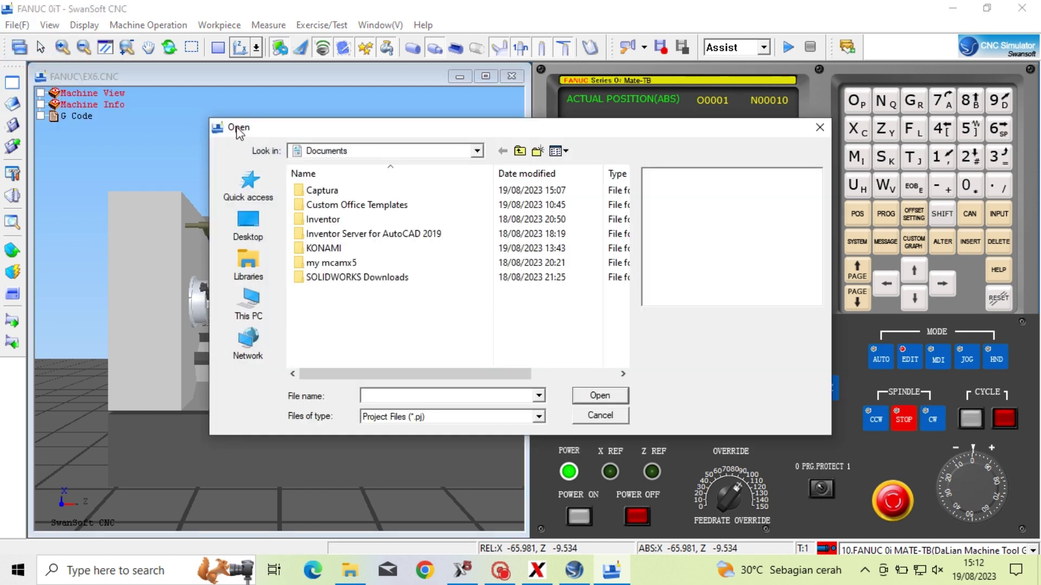
{"action": "left_click", "coordinate": [477, 152]}
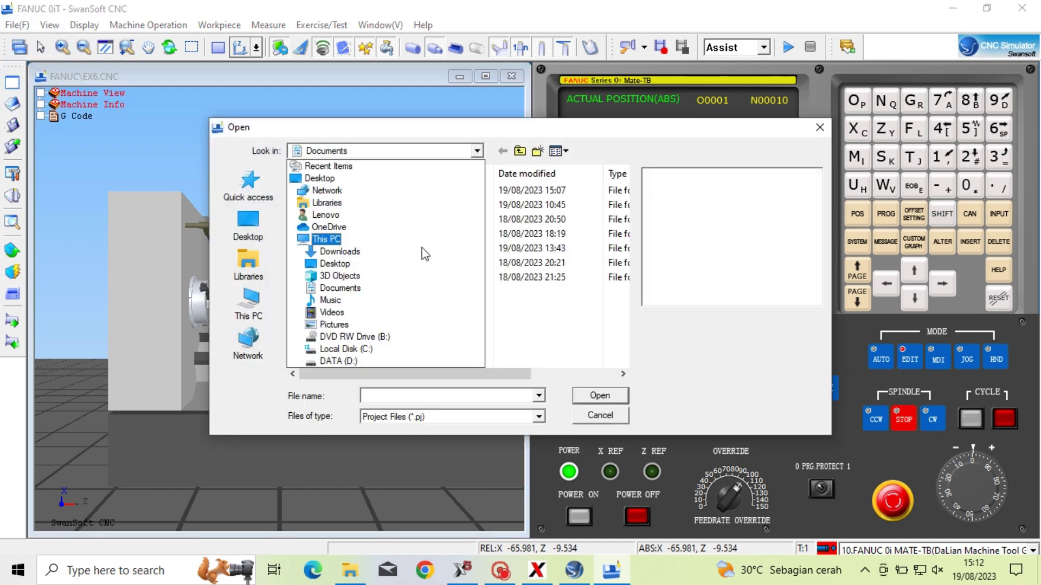
{"action": "left_click", "coordinate": [360, 362]}
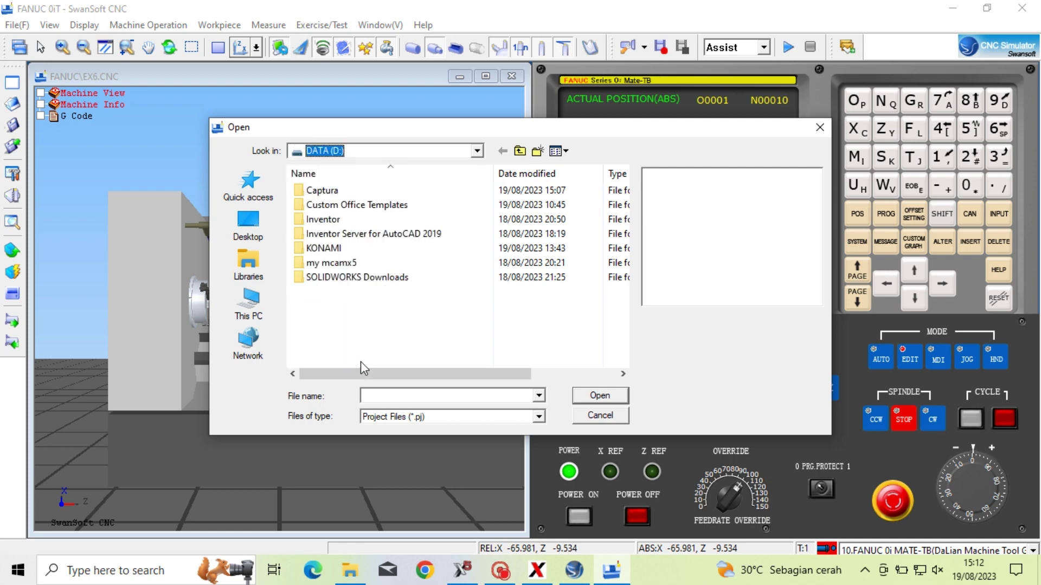
{"action": "left_click", "coordinate": [538, 396]}
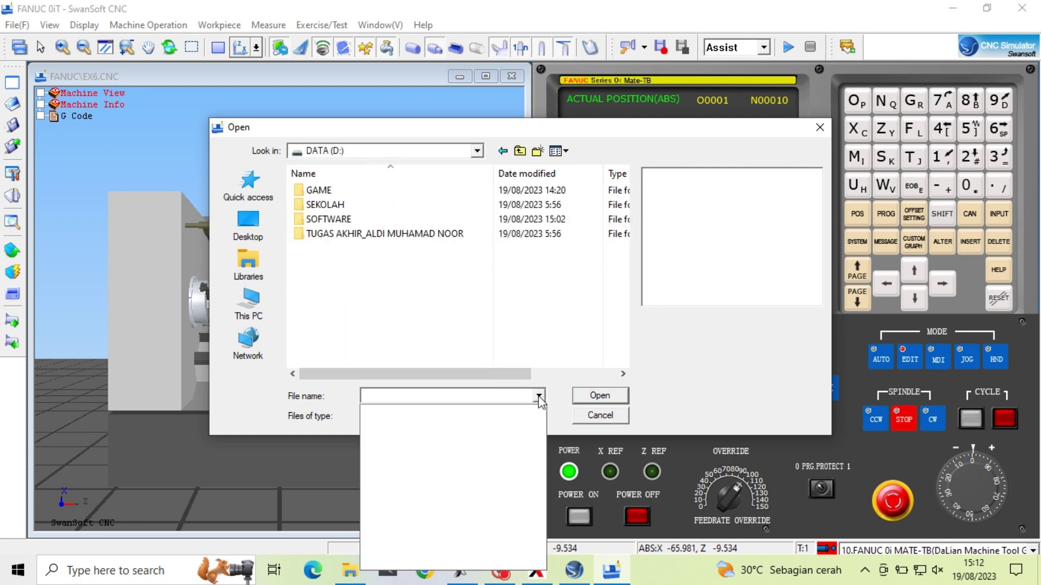
{"action": "left_click", "coordinate": [552, 413]}
{"action": "left_click", "coordinate": [539, 416]}
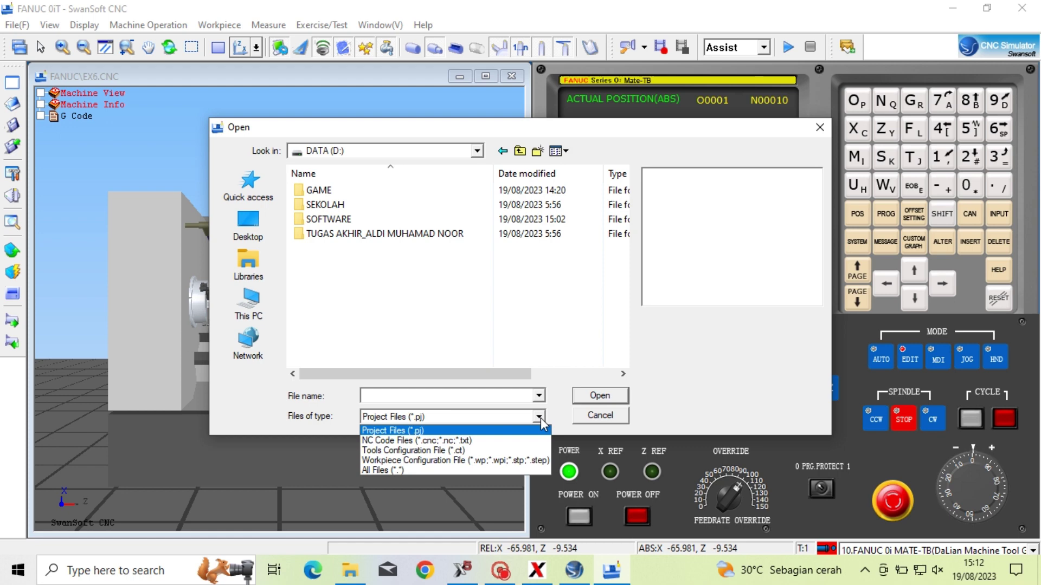
{"action": "left_click", "coordinate": [516, 441]}
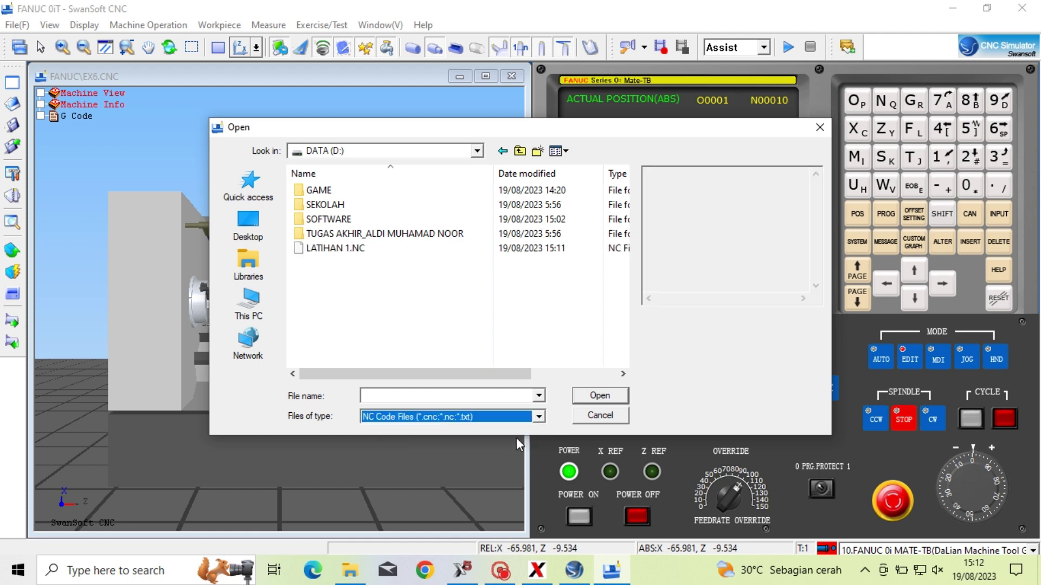
{"action": "left_click", "coordinate": [347, 248]}
{"action": "left_click", "coordinate": [597, 396]}
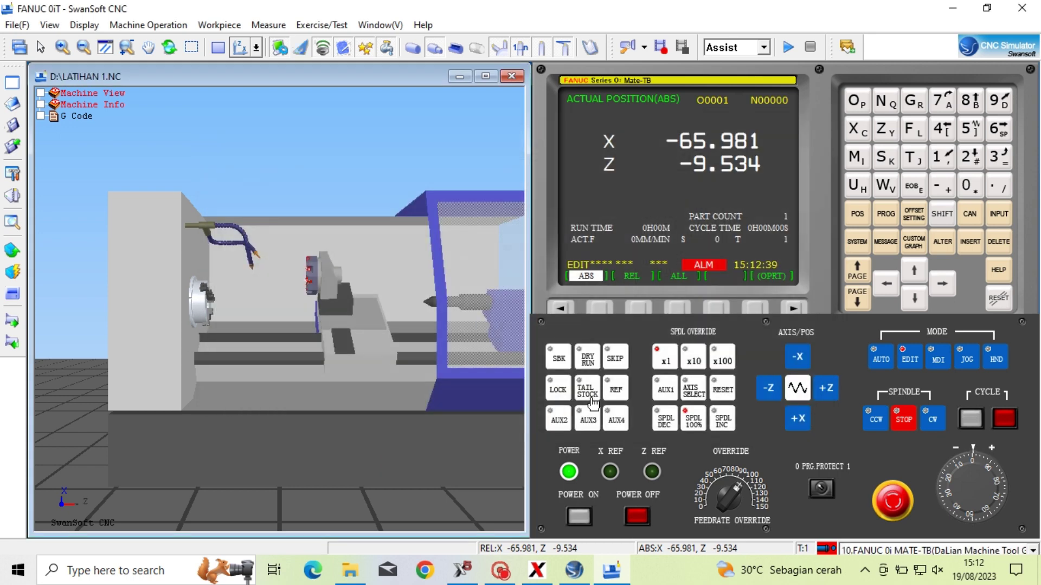
Add a workpiece with length 100 and diameter 30, and load it in the chuck as the current stock.
{"action": "left_click", "coordinate": [219, 25]}
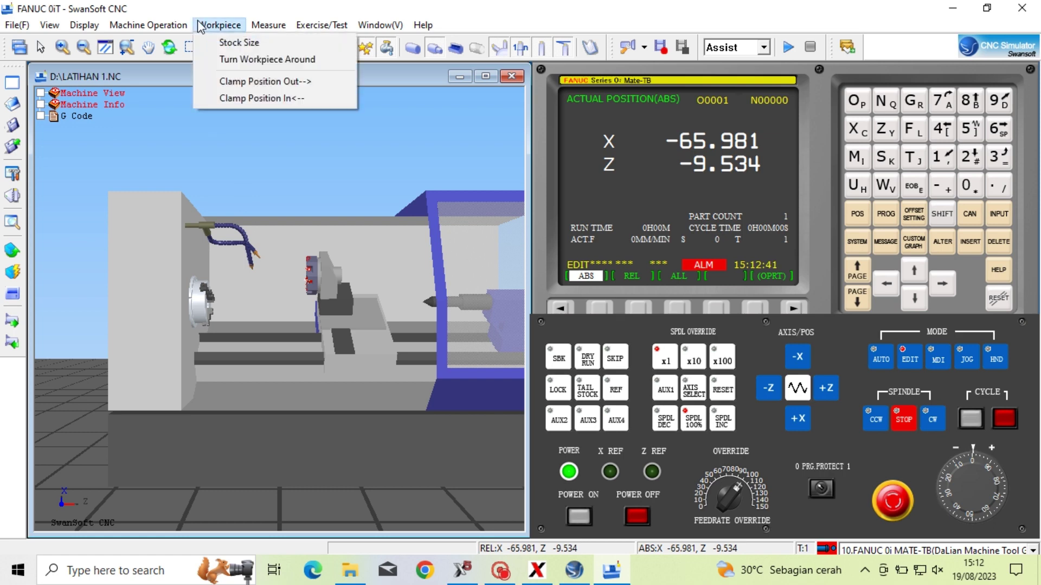
{"action": "left_click", "coordinate": [226, 43]}
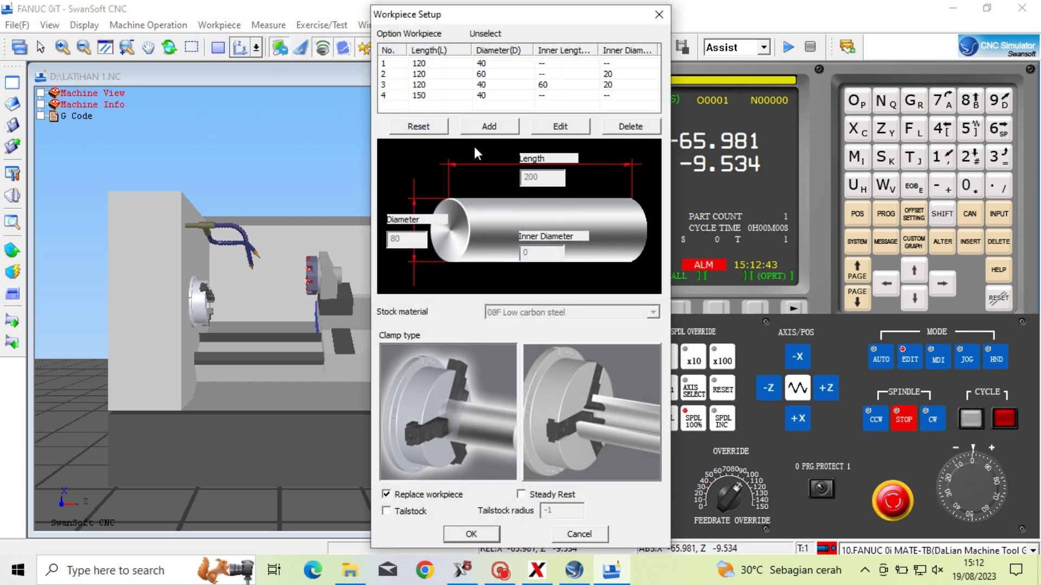
{"action": "left_click", "coordinate": [508, 124]}
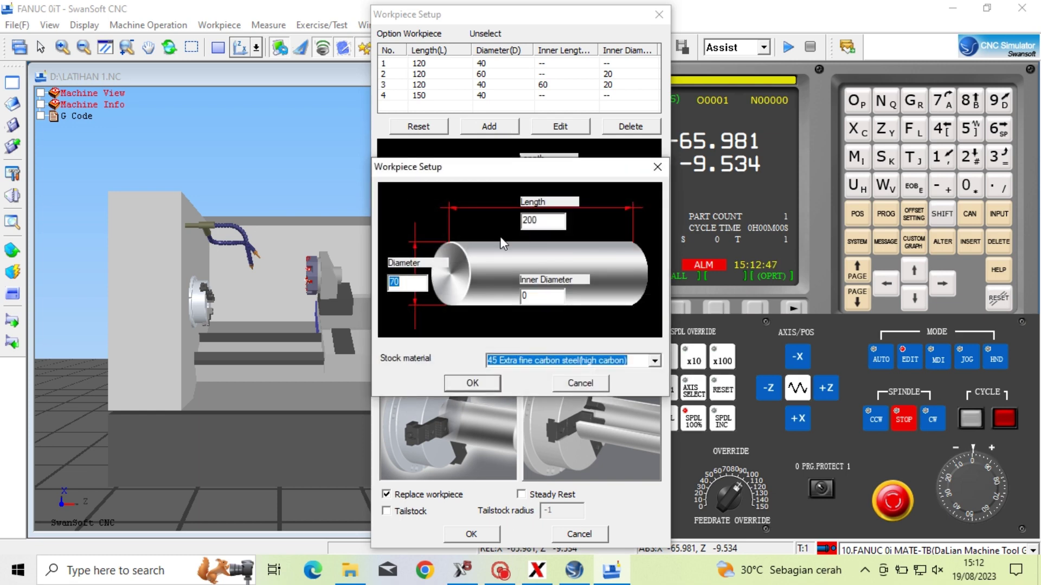
{"action": "key", "text": "shift+Tab"}
{"action": "type", "text": "100"}
{"action": "type", "text": "30"}
{"action": "left_click", "coordinate": [472, 384]}
{"action": "left_click", "coordinate": [443, 106]}
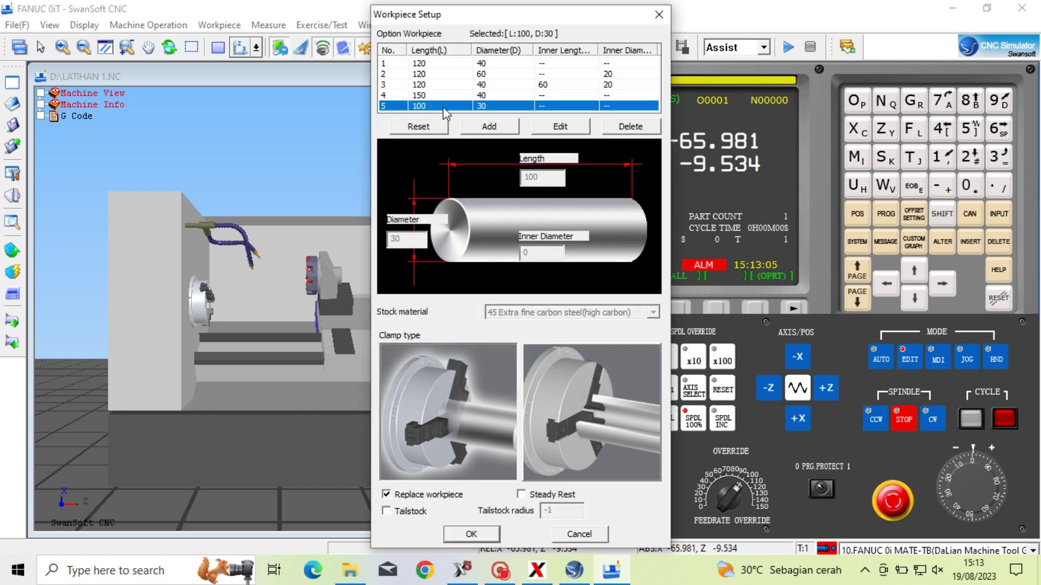
{"action": "left_click", "coordinate": [468, 534]}
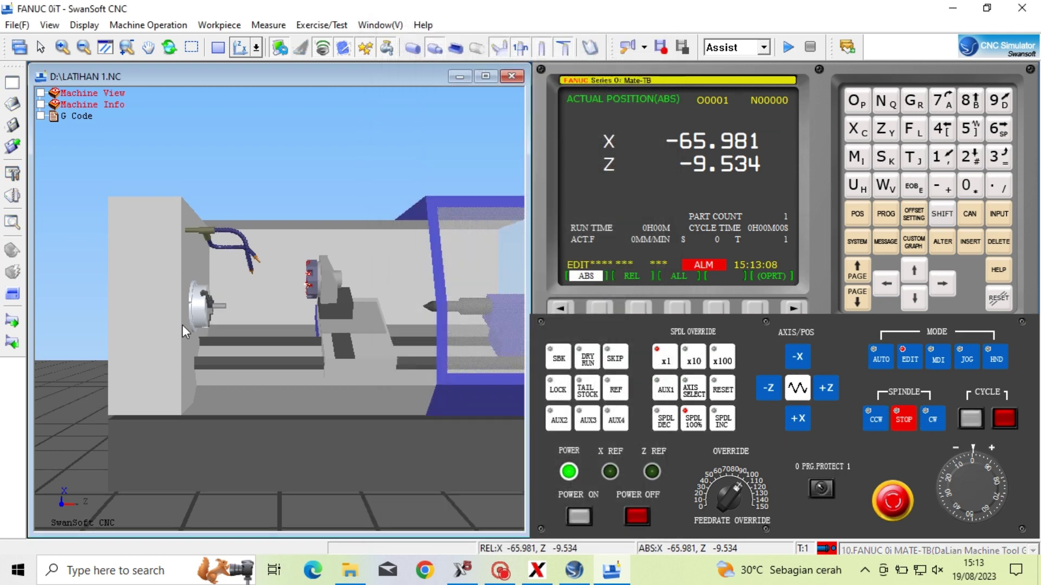
In tool management, add tool 004, the External turning-RH tool with the 80-degree insert, to Tool Station 1.
{"action": "scroll", "coordinate": [227, 301], "scroll_direction": "up", "scroll_amount": 6}
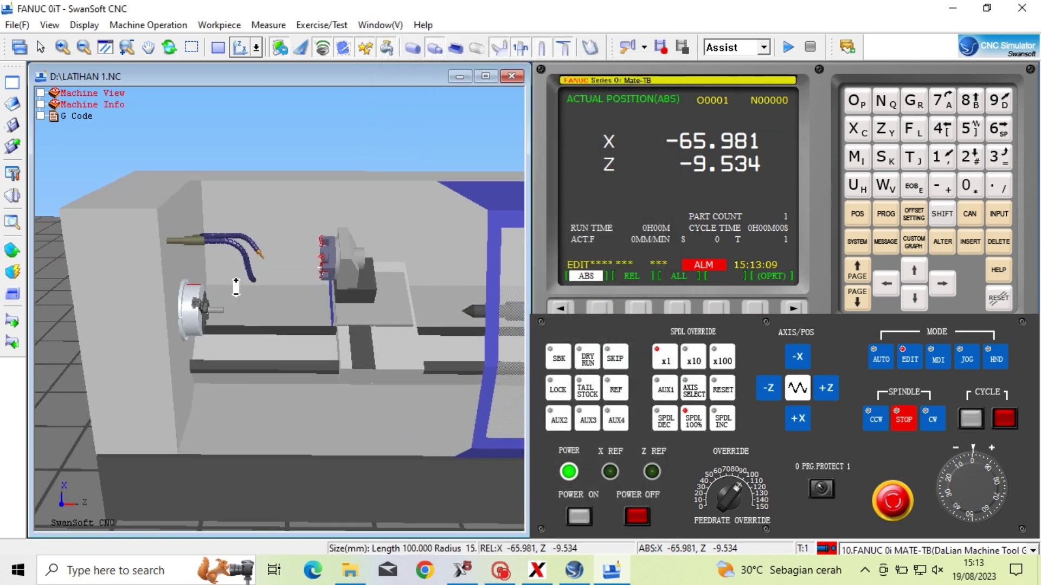
{"action": "scroll", "coordinate": [236, 287], "scroll_direction": "up", "scroll_amount": 2}
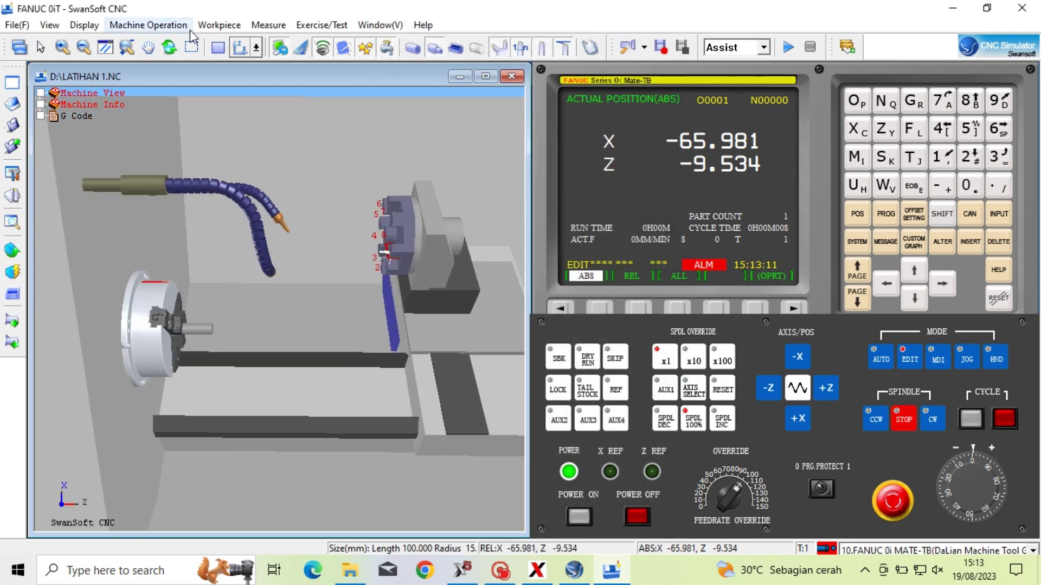
{"action": "left_click", "coordinate": [172, 26]}
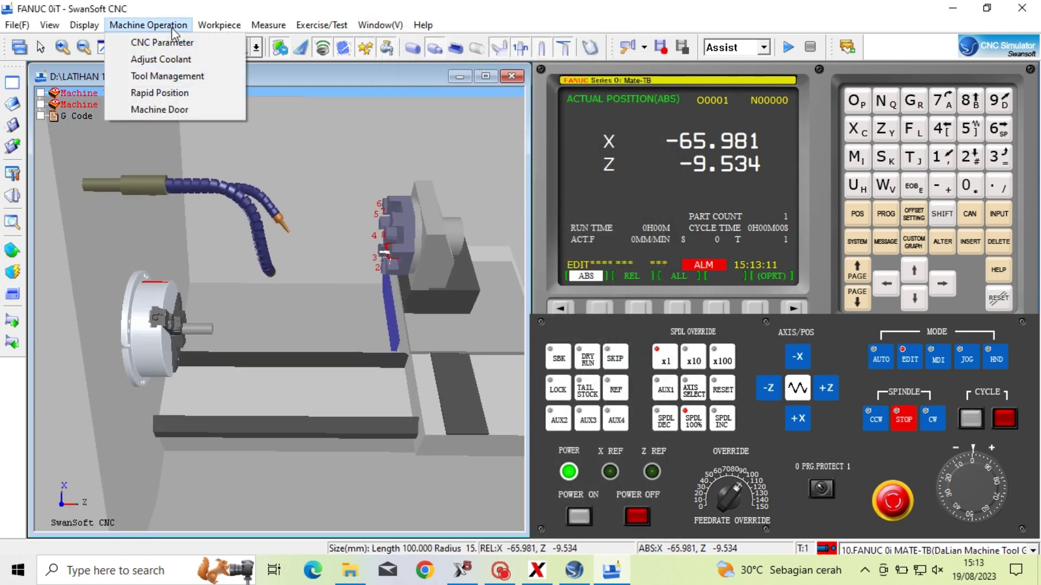
{"action": "left_click", "coordinate": [182, 79]}
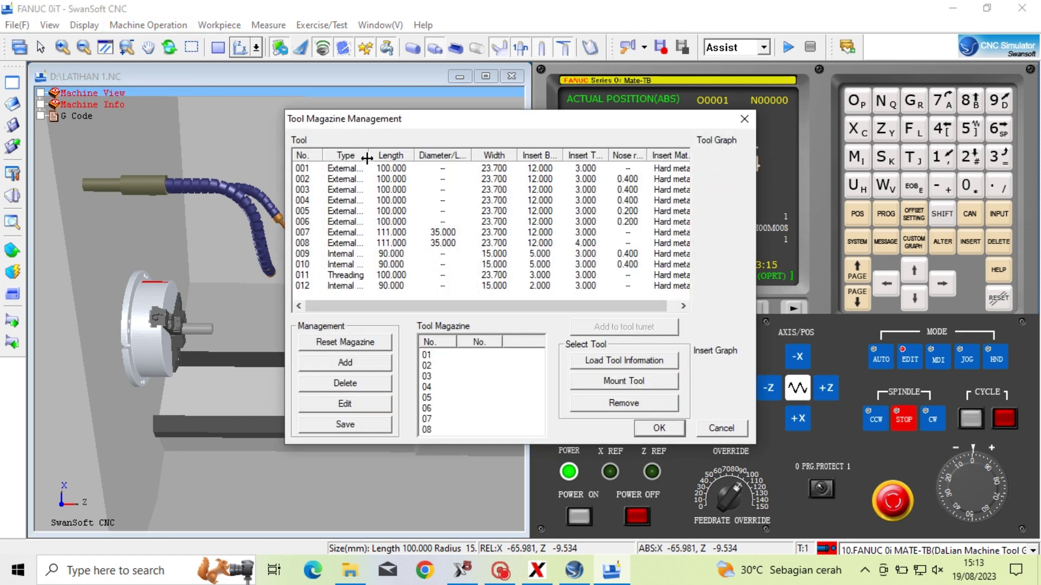
{"action": "left_click_drag", "start_coordinate": [367, 158], "coordinate": [443, 158]}
{"action": "left_click", "coordinate": [369, 193]}
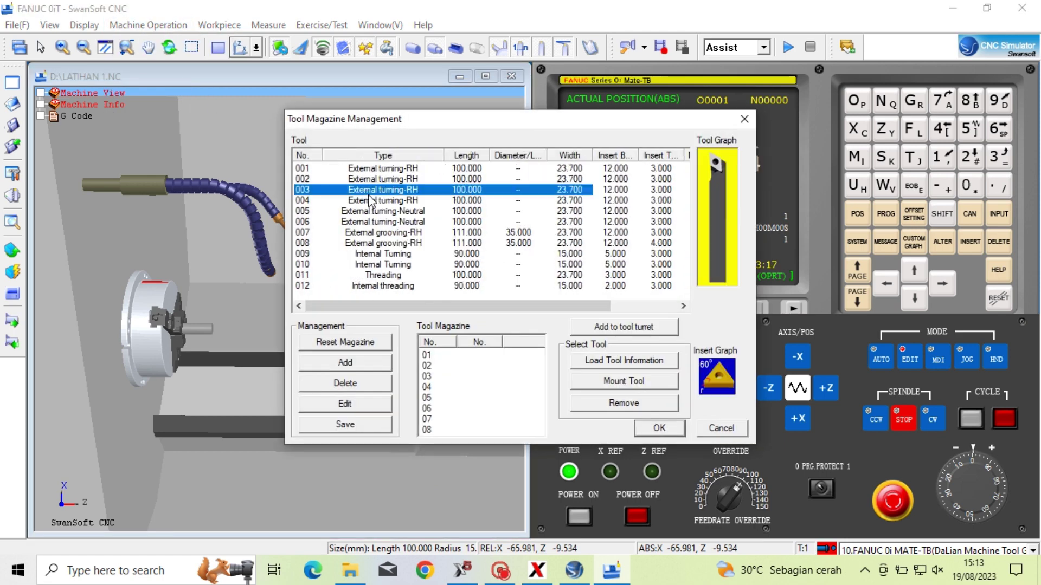
{"action": "left_click", "coordinate": [370, 201]}
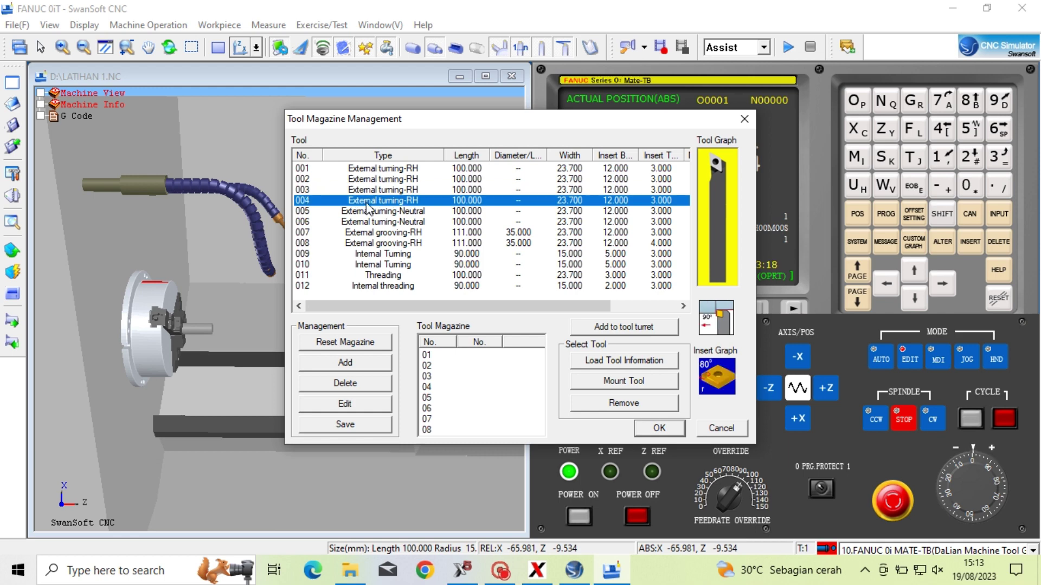
{"action": "left_click", "coordinate": [599, 327]}
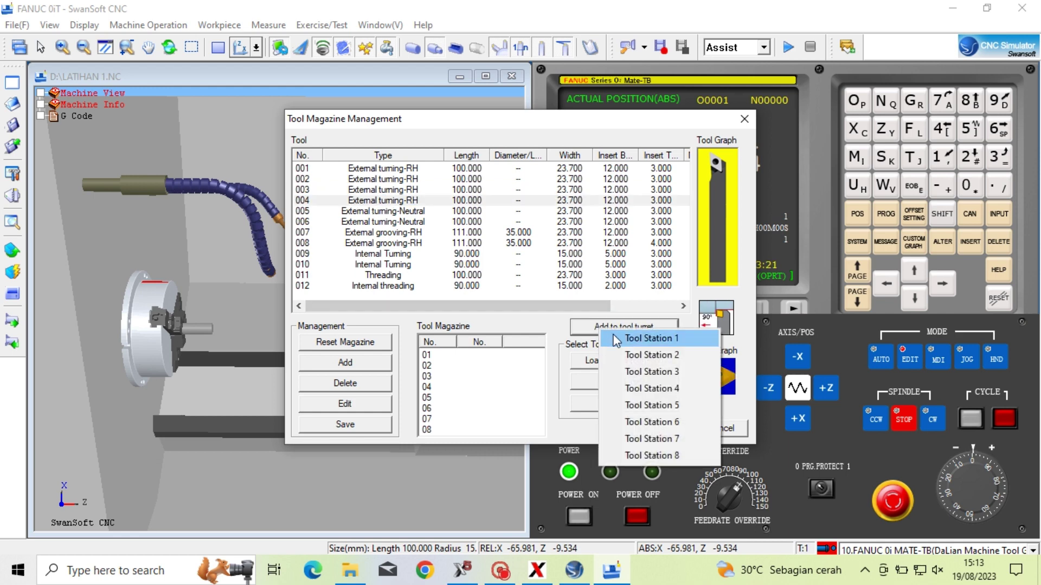
{"action": "left_click", "coordinate": [617, 339]}
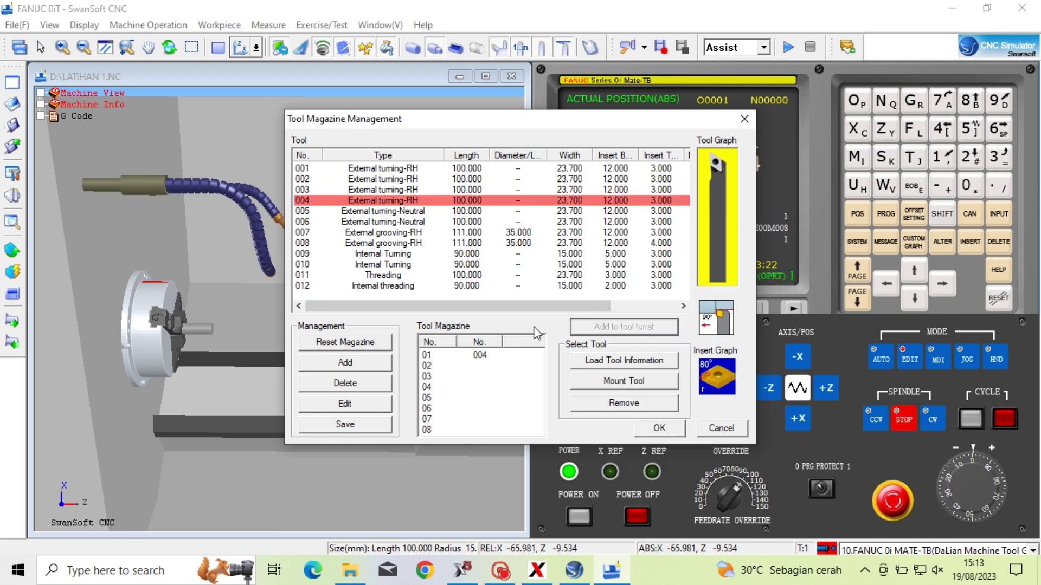
Add tool 002, the External turning-RH tool with the 35-degree insert, to Tool Station 2 and accept the tool magazine.
{"action": "left_click", "coordinate": [351, 179]}
{"action": "left_click", "coordinate": [579, 328]}
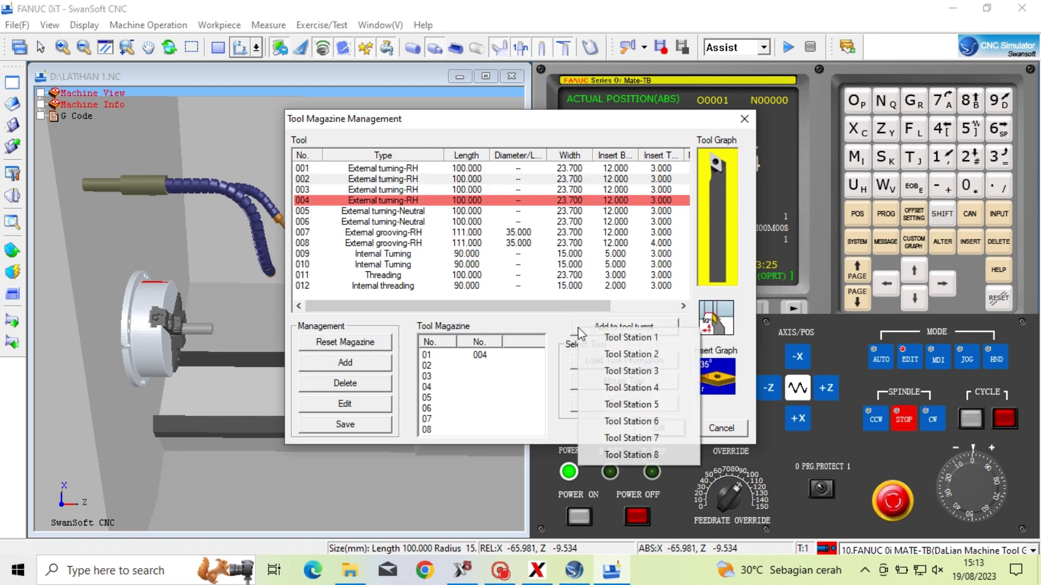
{"action": "left_click", "coordinate": [611, 355]}
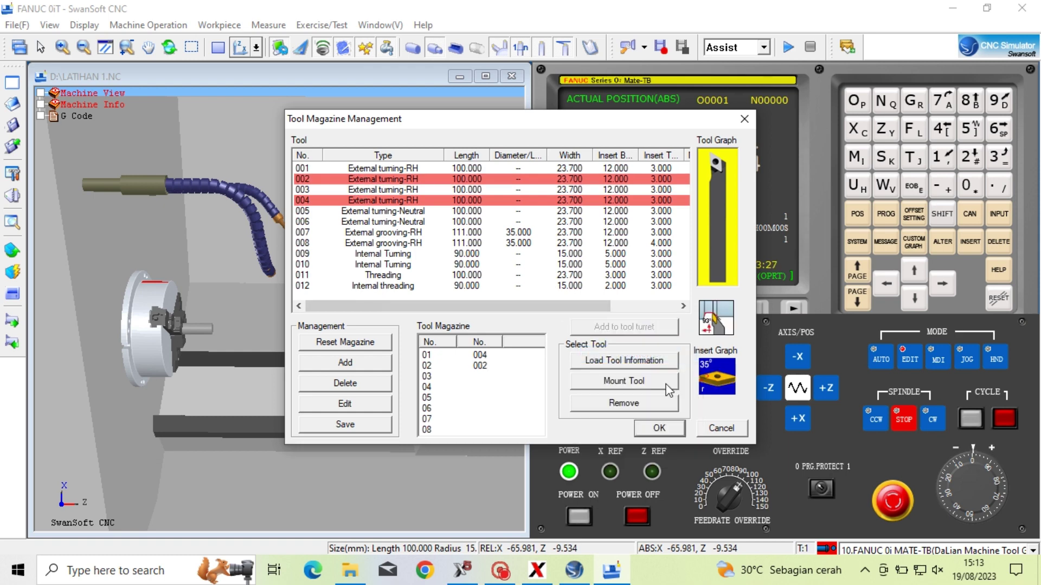
{"action": "left_click", "coordinate": [659, 428]}
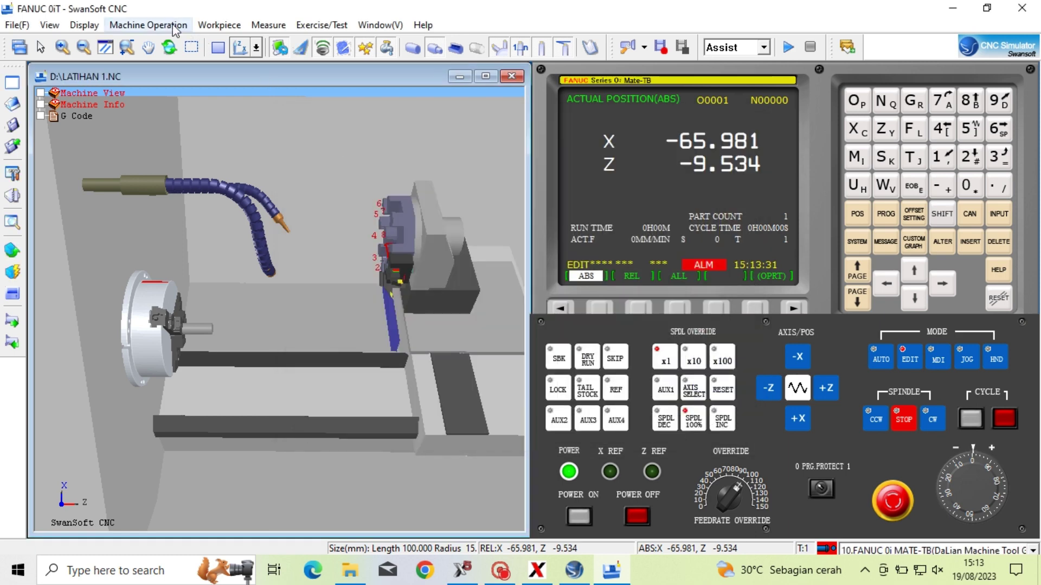
Inspect the mounted tools on the turret and compare the external turning tools' holder and insert shapes in tool management.
{"action": "scroll", "coordinate": [422, 280], "scroll_direction": "up", "scroll_amount": 5}
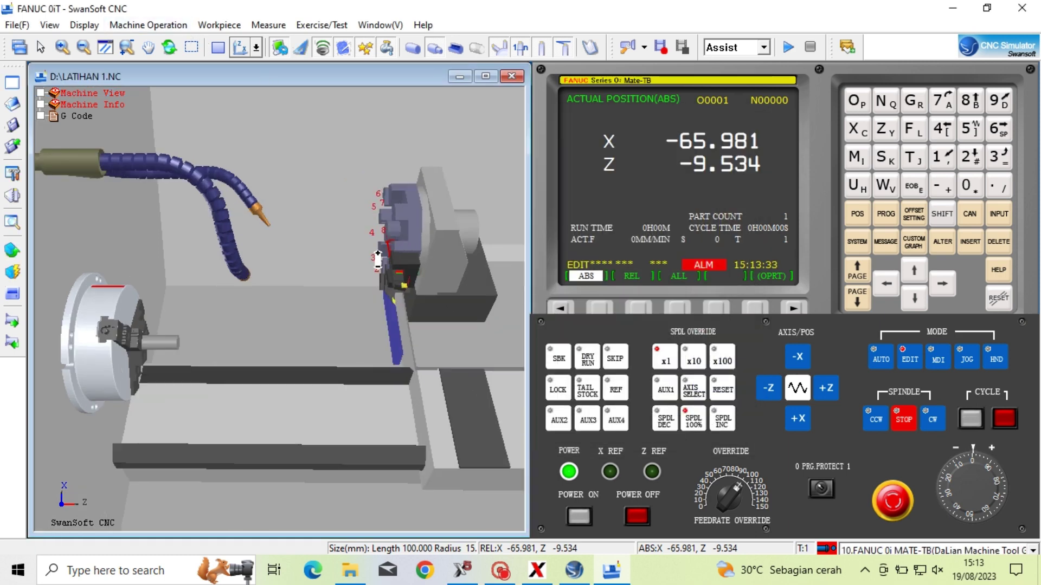
{"action": "scroll", "coordinate": [422, 280], "scroll_direction": "up", "scroll_amount": 2}
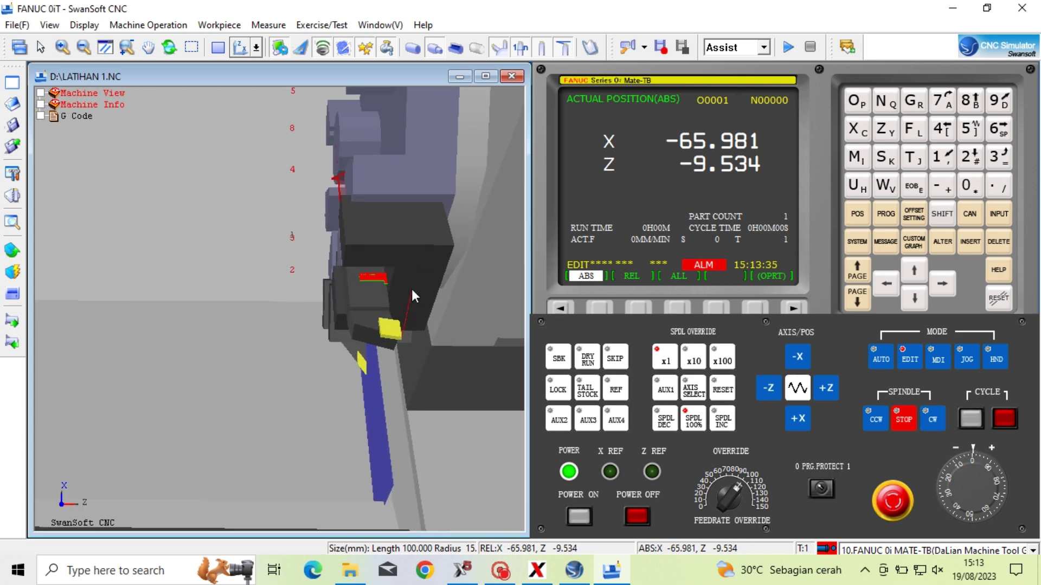
{"action": "left_click", "coordinate": [168, 27]}
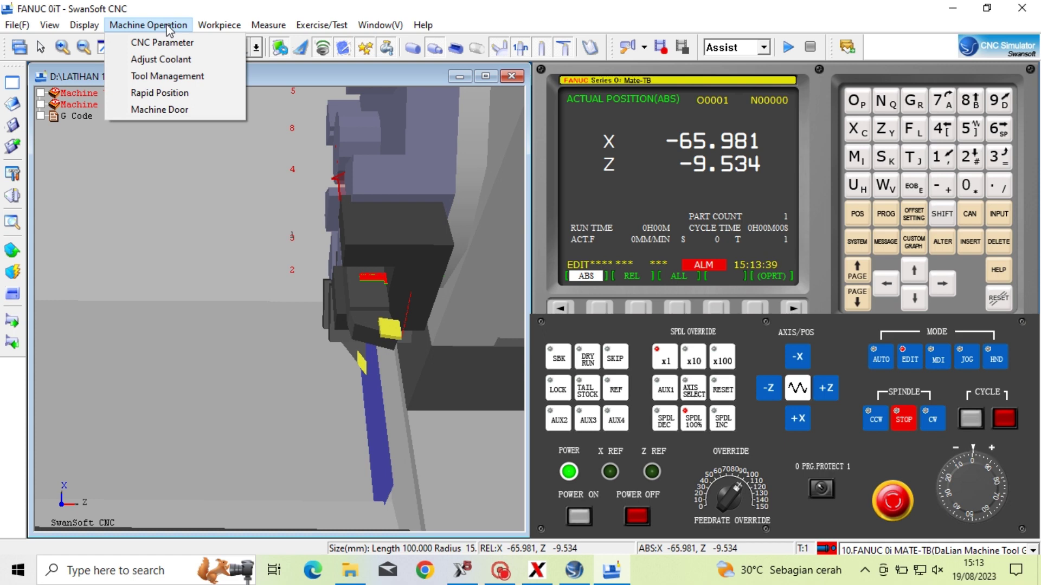
{"action": "left_click", "coordinate": [179, 80]}
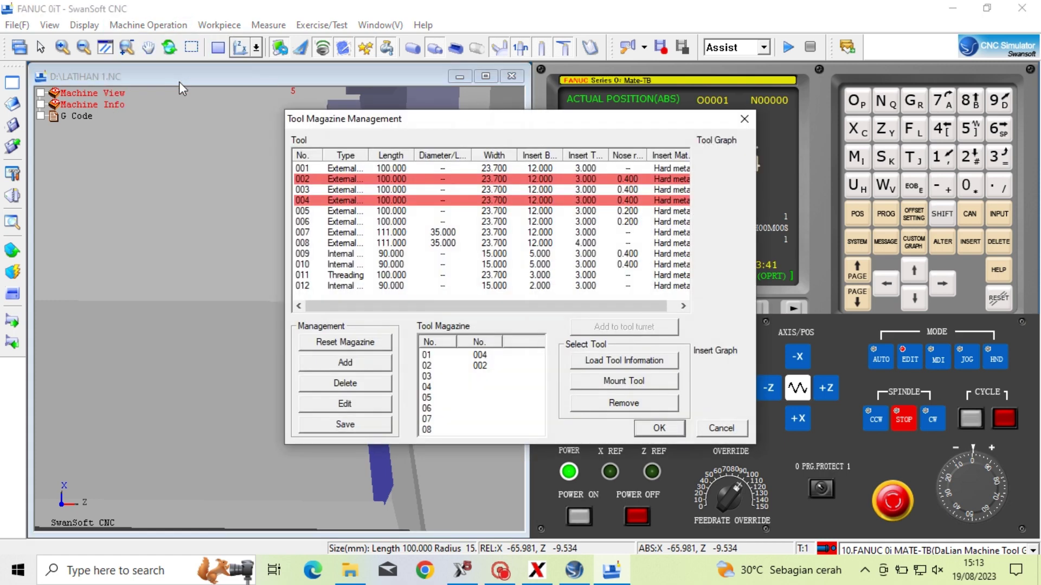
{"action": "left_click_drag", "start_coordinate": [362, 157], "coordinate": [454, 158]}
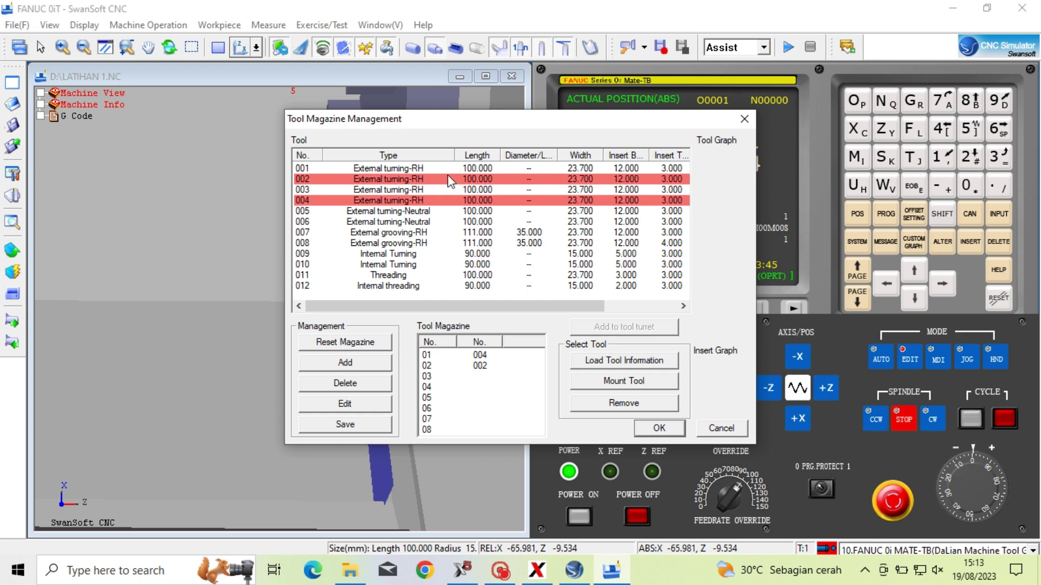
{"action": "left_click", "coordinate": [432, 221]}
{"action": "left_click", "coordinate": [431, 215]}
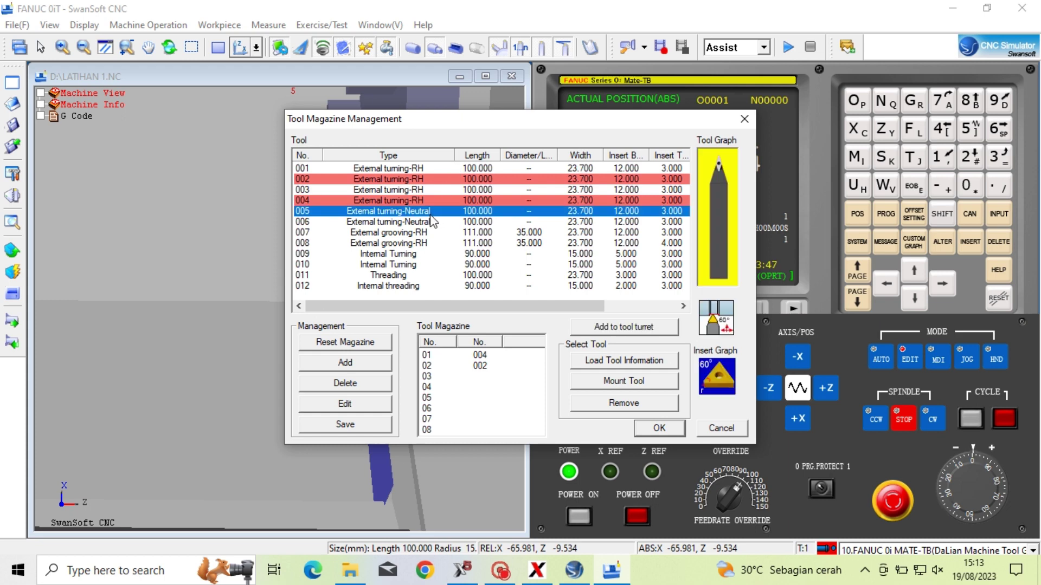
{"action": "left_click", "coordinate": [428, 223]}
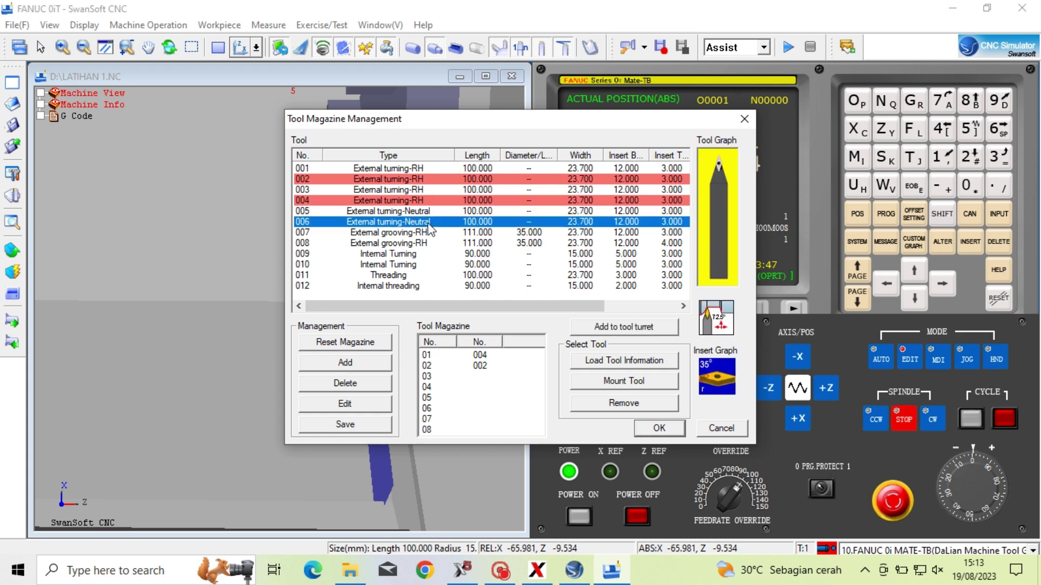
{"action": "left_click", "coordinate": [388, 170]}
{"action": "left_click", "coordinate": [390, 181]}
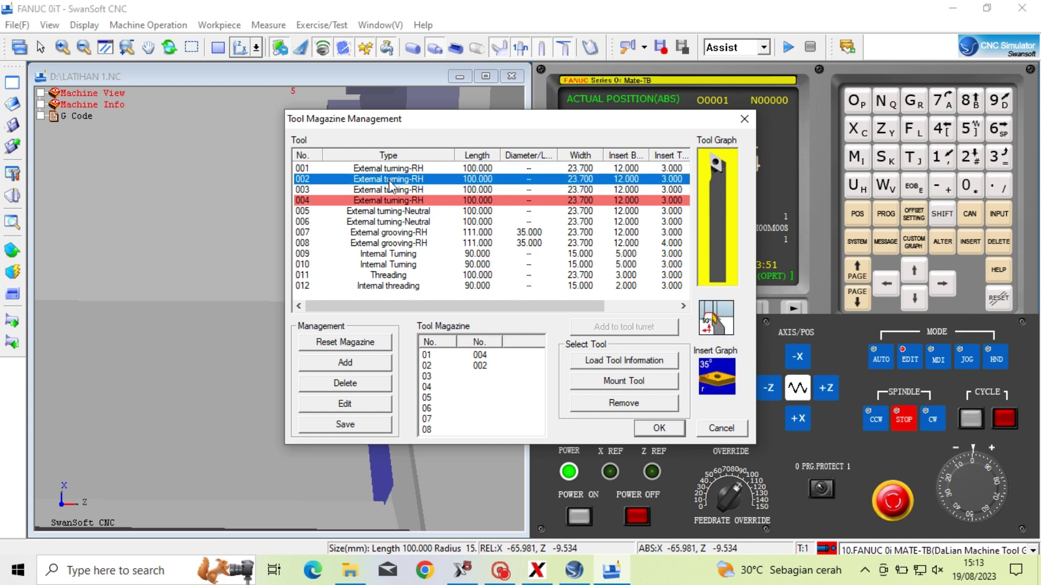
{"action": "left_click", "coordinate": [390, 170]}
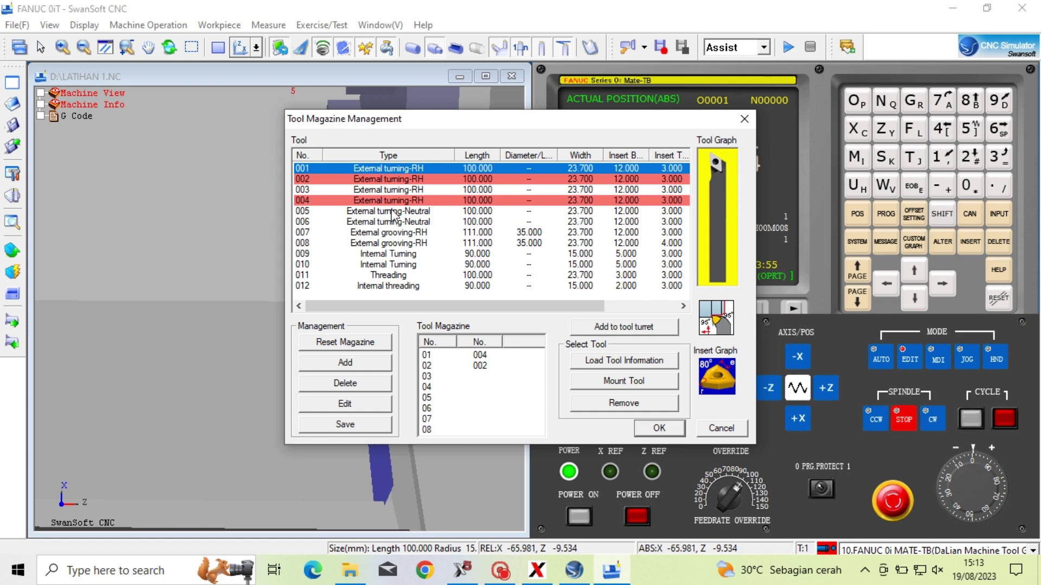
{"action": "left_click", "coordinate": [744, 119]}
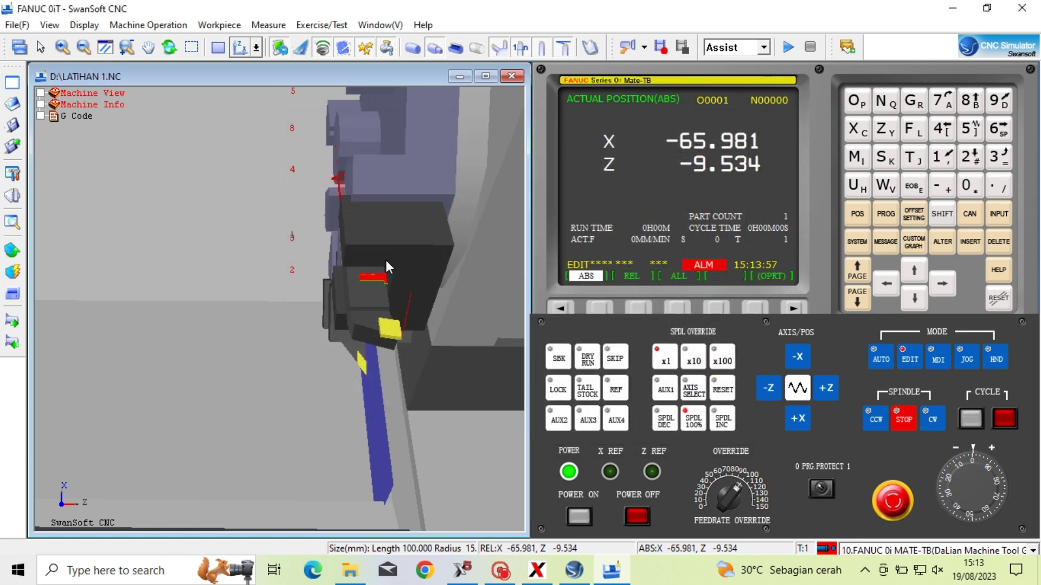
In the CNC operation options, change the tool turret position to front mounting tool turret.
{"action": "scroll", "coordinate": [386, 260], "scroll_direction": "up", "scroll_amount": 2}
{"action": "scroll", "coordinate": [397, 260], "scroll_direction": "down", "scroll_amount": 5}
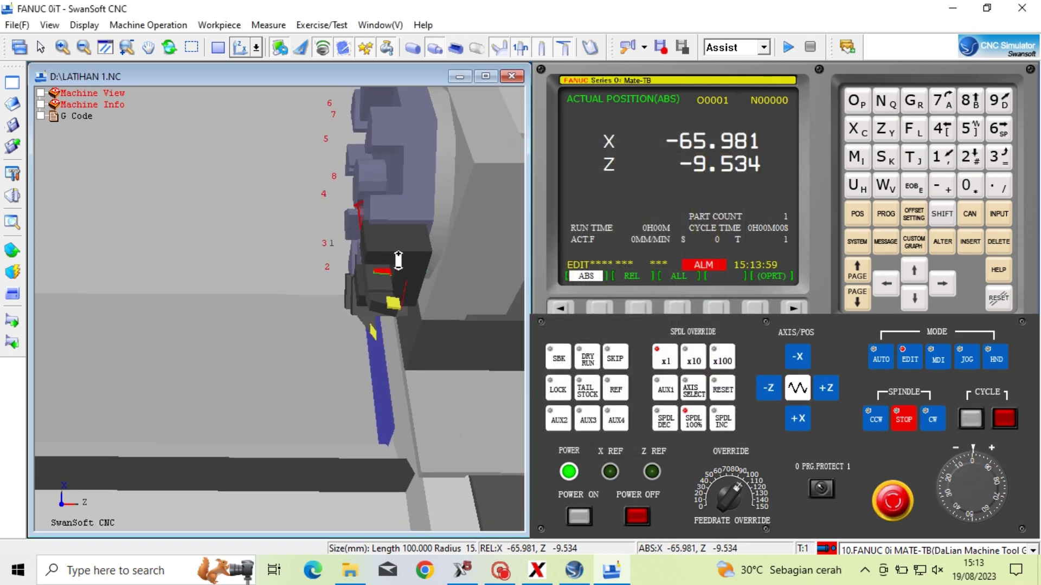
{"action": "scroll", "coordinate": [398, 261], "scroll_direction": "down", "scroll_amount": 5}
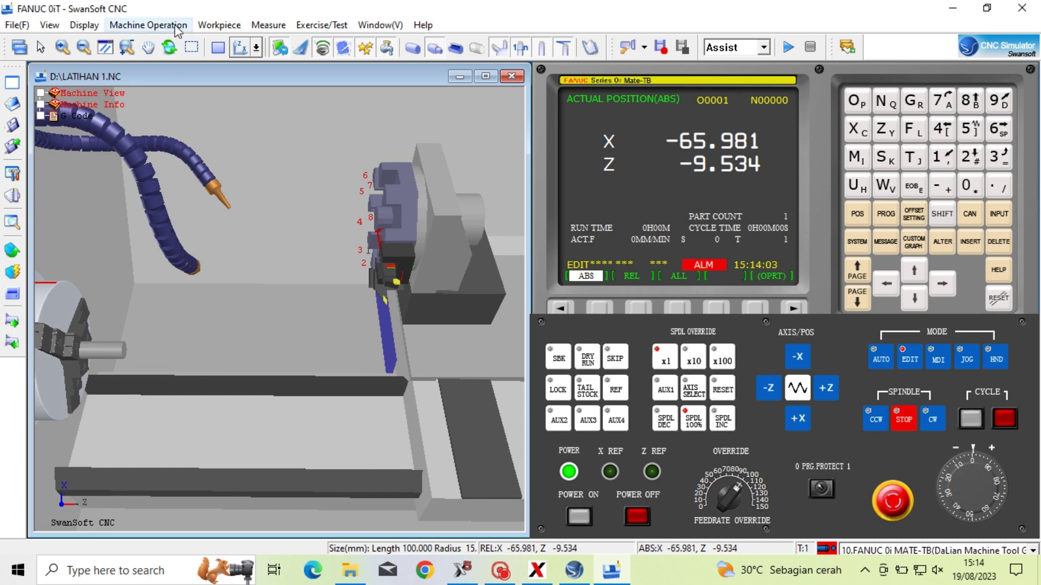
{"action": "left_click", "coordinate": [176, 27]}
{"action": "left_click", "coordinate": [180, 42]}
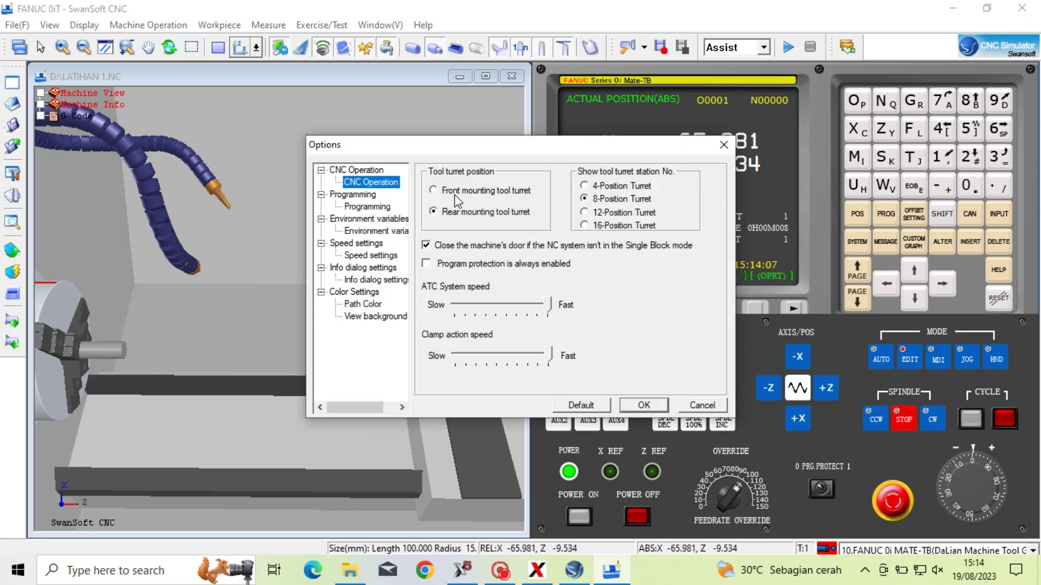
{"action": "left_click", "coordinate": [456, 192]}
{"action": "left_click", "coordinate": [643, 405]}
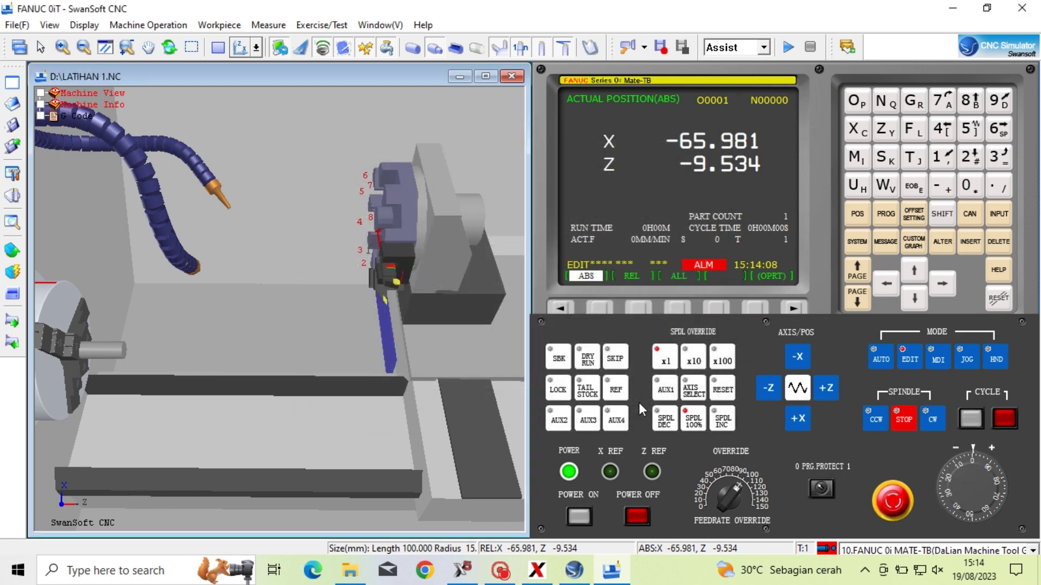
{"action": "scroll", "coordinate": [354, 393], "scroll_direction": "up", "scroll_amount": 3}
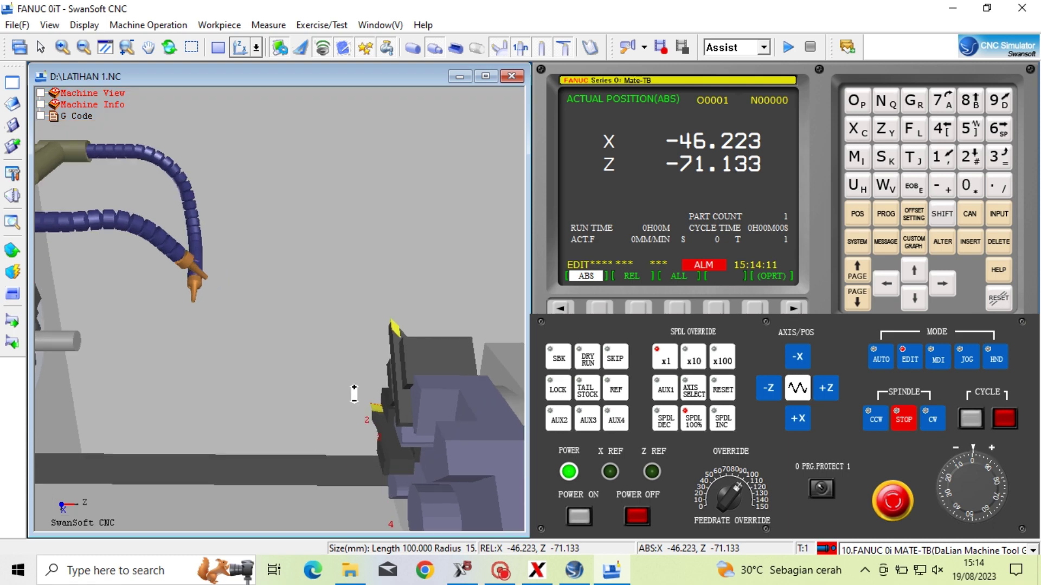
{"action": "scroll", "coordinate": [354, 393], "scroll_direction": "down", "scroll_amount": 5}
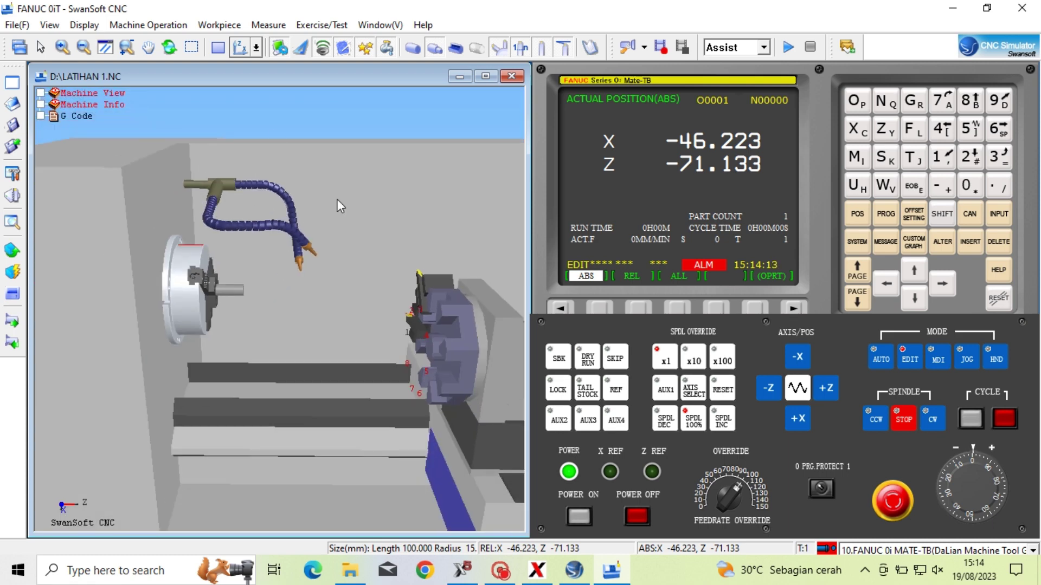
Rapid-position the tool in Tool Station 1 to the centre of the workpiece's end face.
{"action": "left_click", "coordinate": [161, 24]}
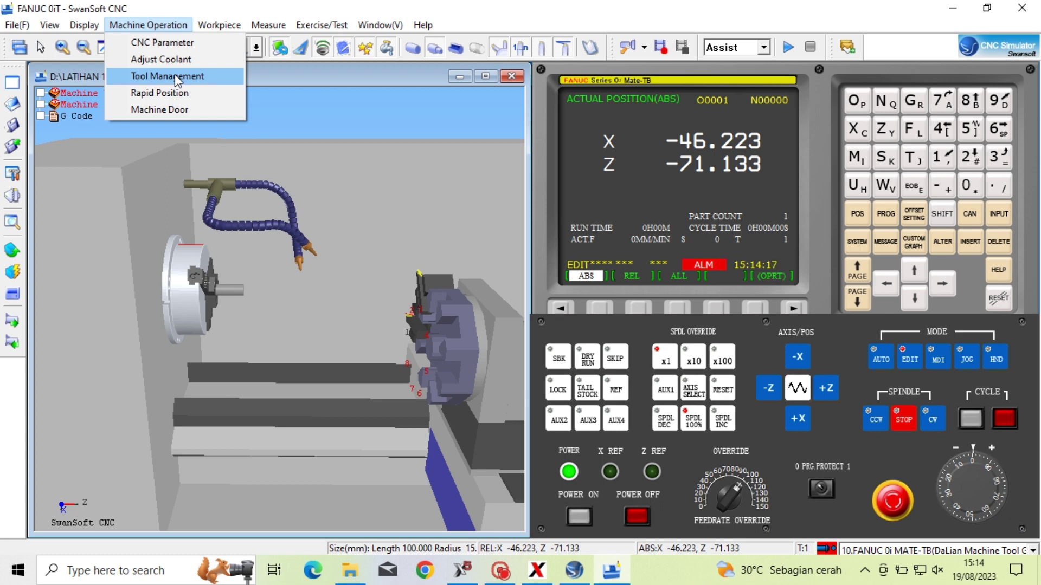
{"action": "left_click", "coordinate": [177, 93]}
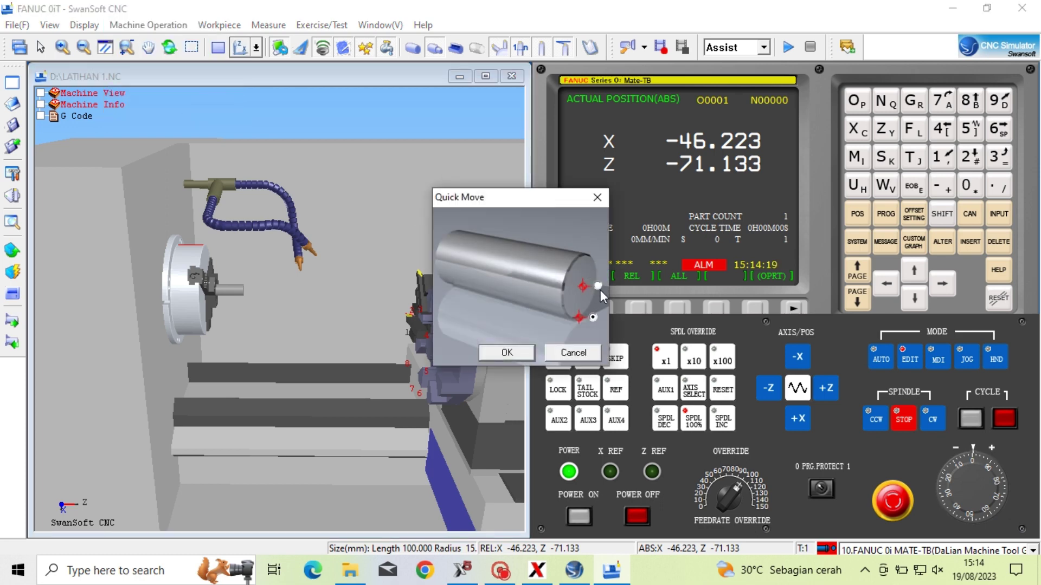
{"action": "left_click", "coordinate": [518, 353]}
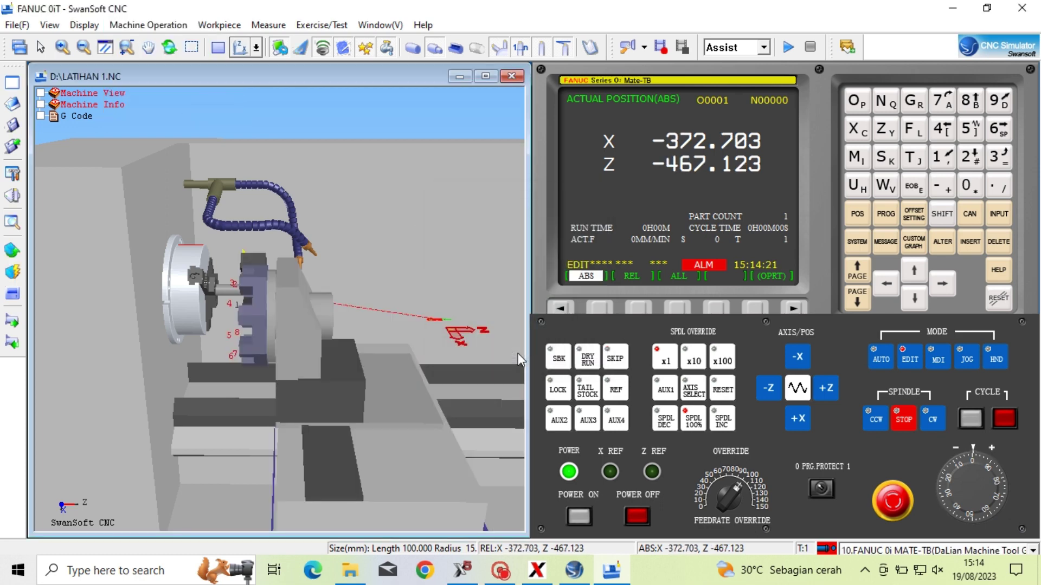
Set the G54 work offset by measuring X0 and Z0 at the current tool position.
{"action": "left_click", "coordinate": [912, 217]}
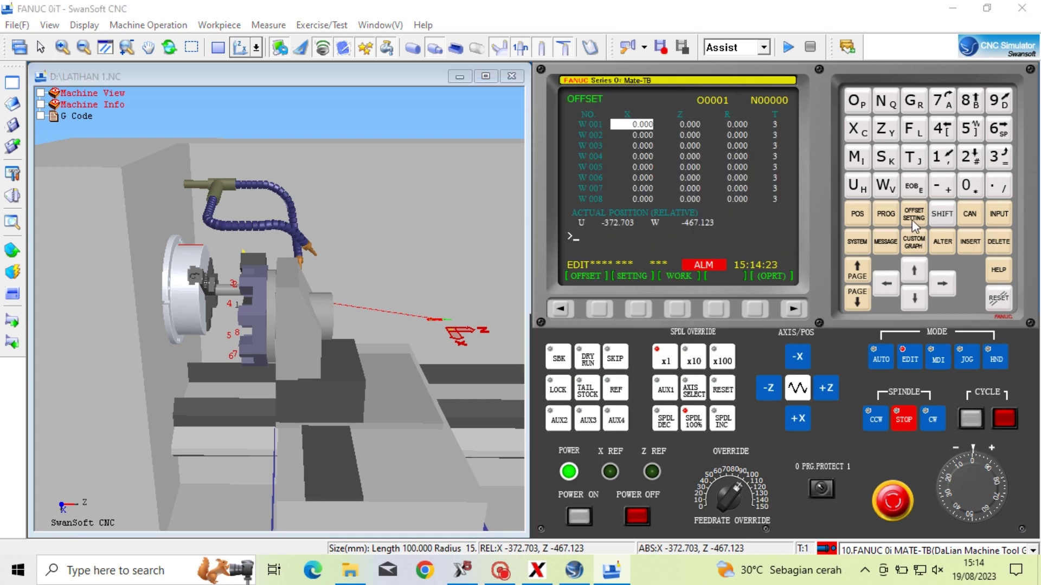
{"action": "left_click", "coordinate": [683, 310]}
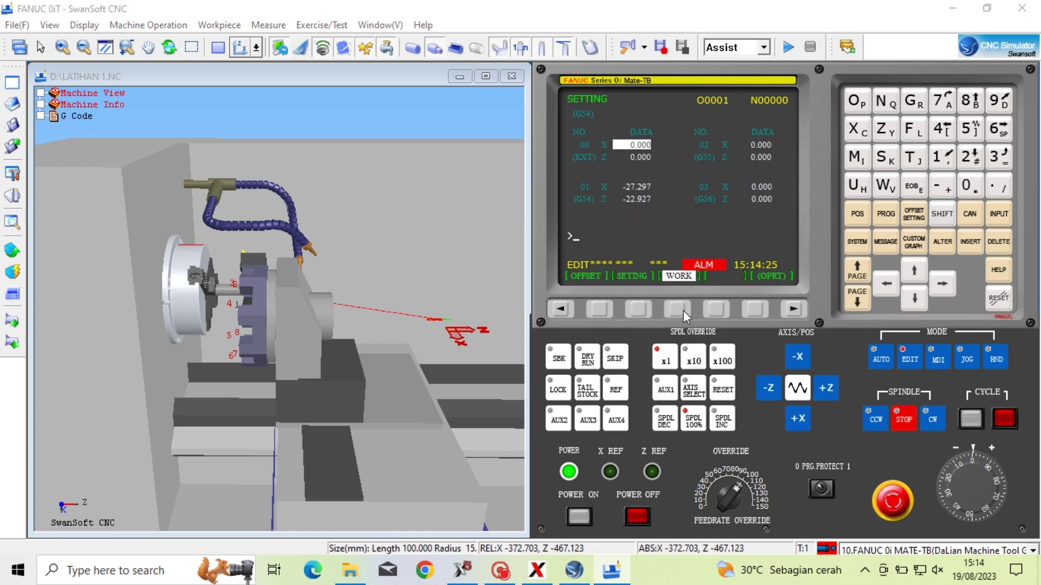
{"action": "left_click", "coordinate": [913, 299]}
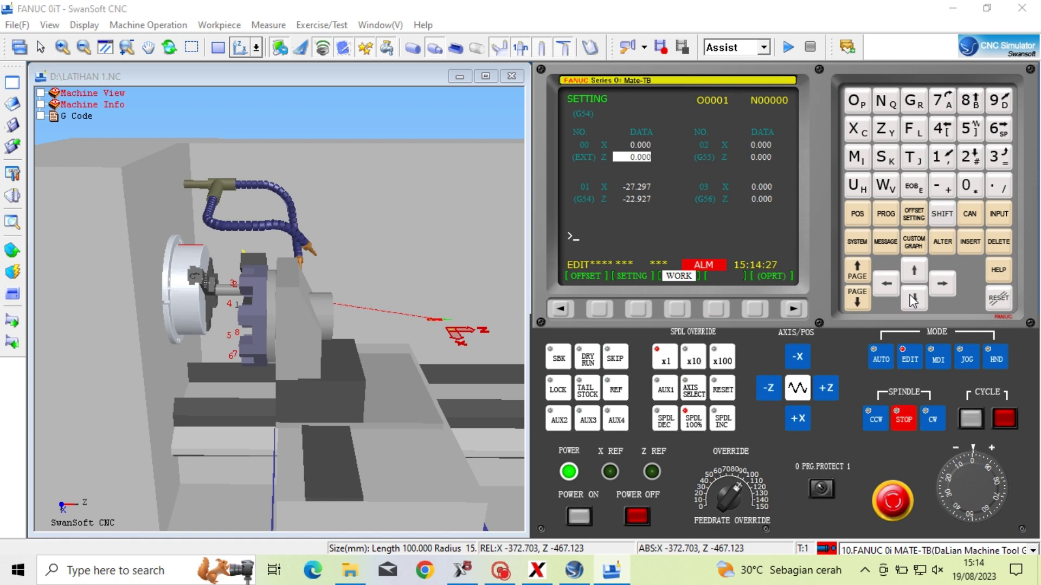
{"action": "left_click", "coordinate": [913, 300]}
{"action": "left_click", "coordinate": [856, 129]}
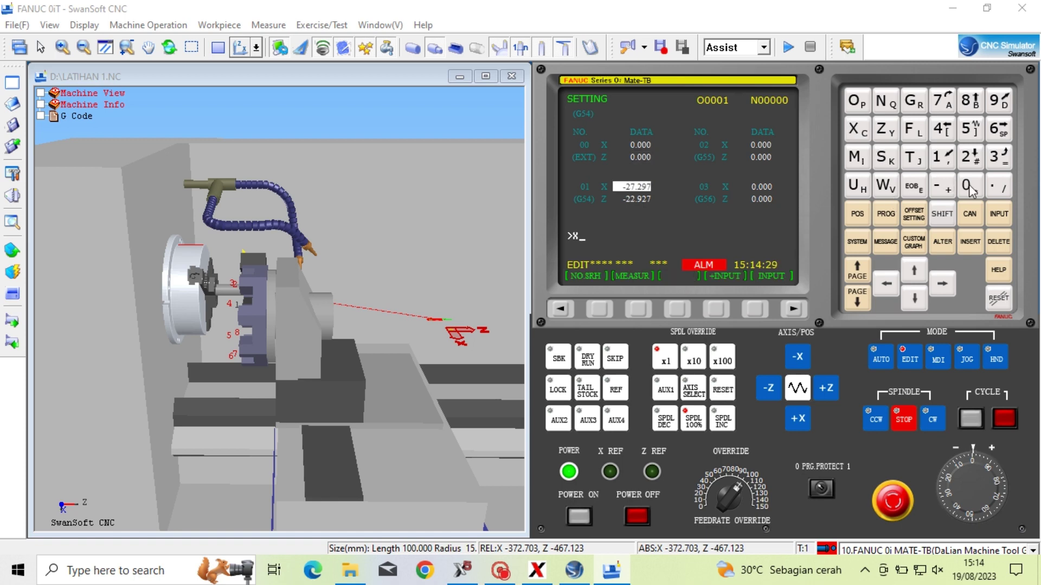
{"action": "left_click", "coordinate": [968, 188]}
{"action": "left_click", "coordinate": [638, 310]}
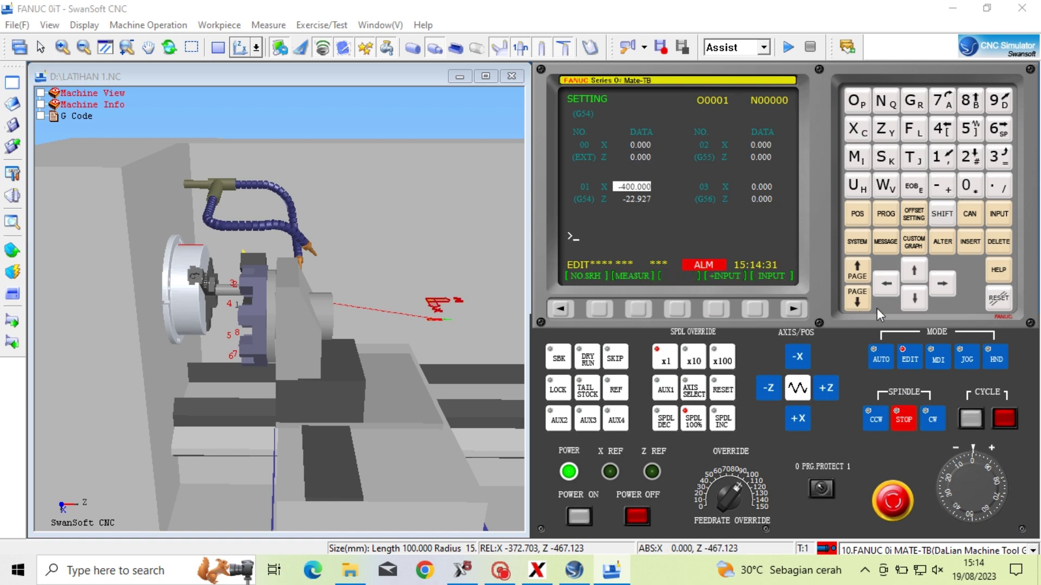
{"action": "left_click", "coordinate": [913, 299]}
{"action": "left_click", "coordinate": [885, 130]}
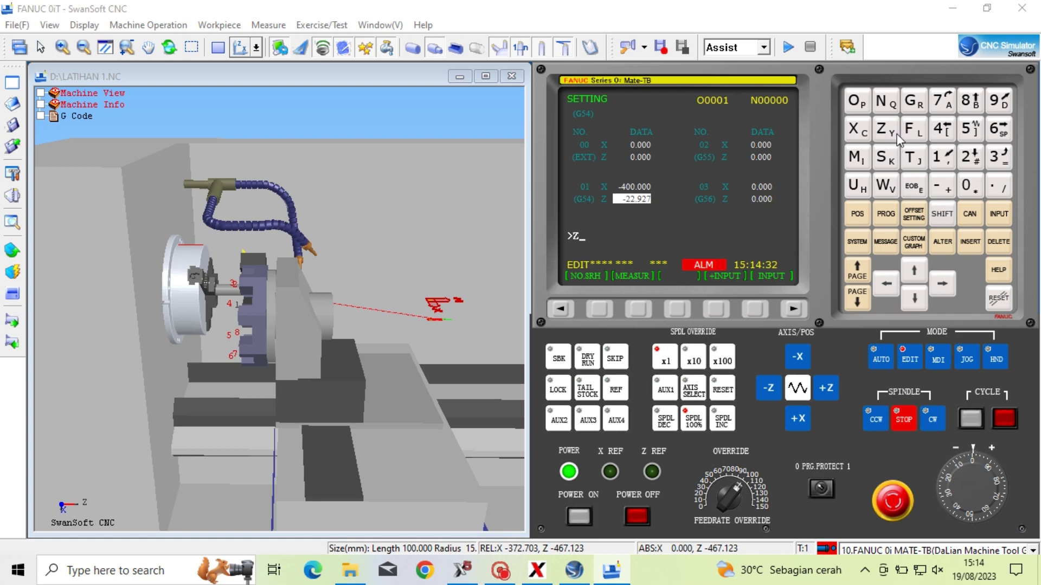
{"action": "left_click", "coordinate": [968, 187]}
{"action": "left_click", "coordinate": [639, 307]}
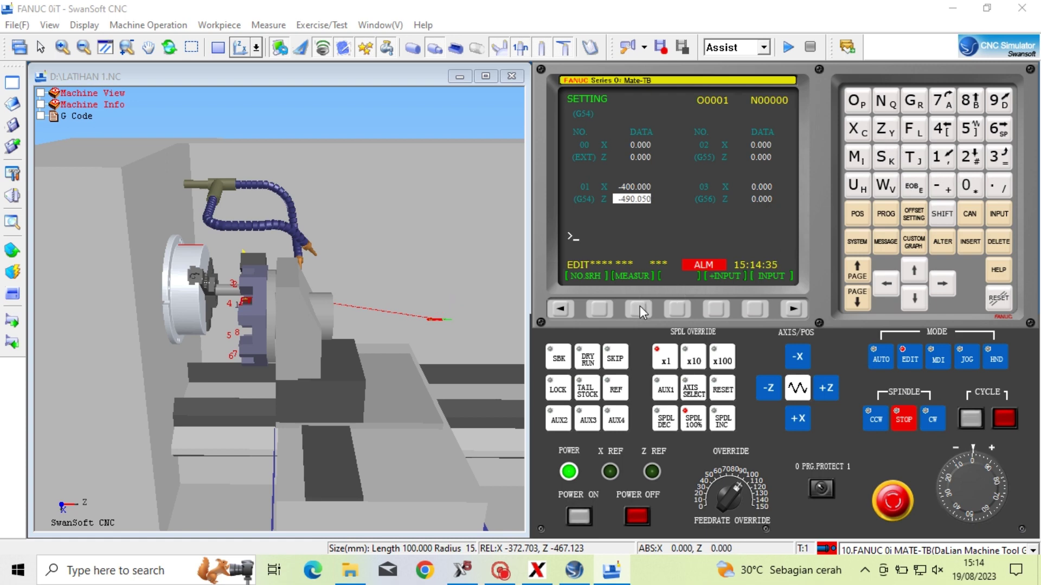
In JOG mode with reference return enabled, send the Z and X axes to their reference points.
{"action": "left_click", "coordinate": [966, 360]}
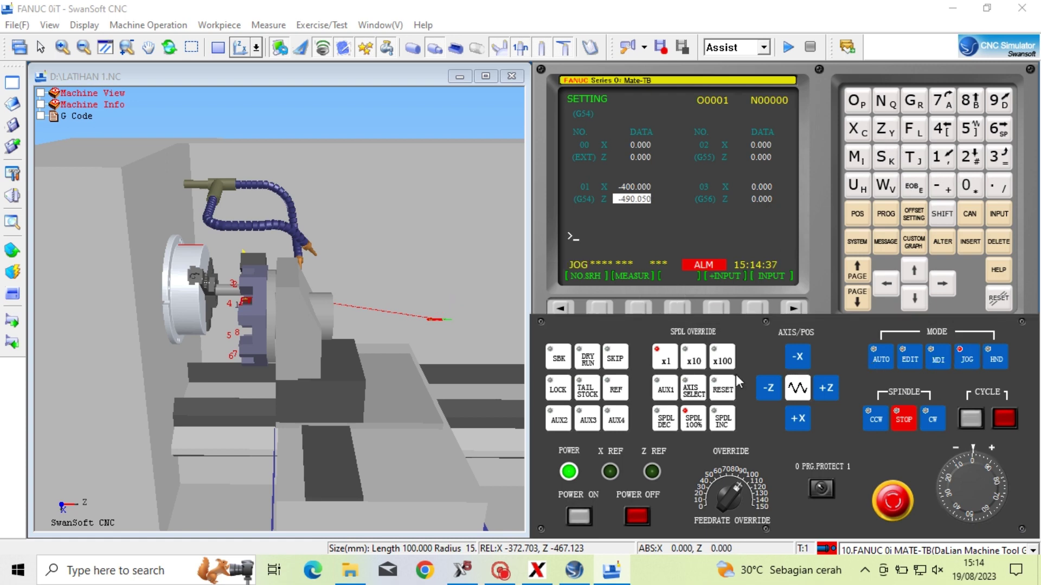
{"action": "left_click", "coordinate": [618, 390]}
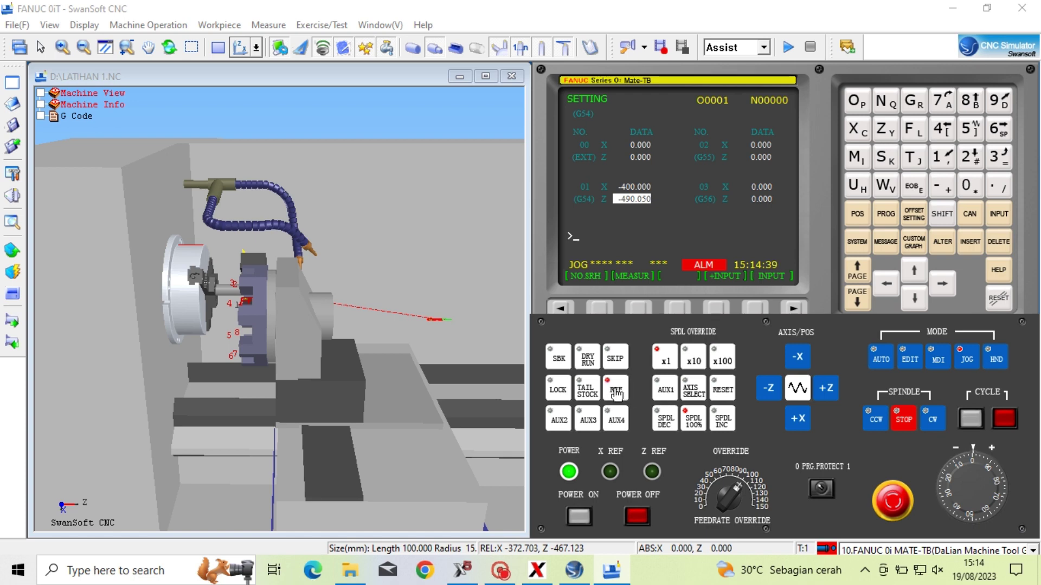
{"action": "left_click", "coordinate": [827, 388]}
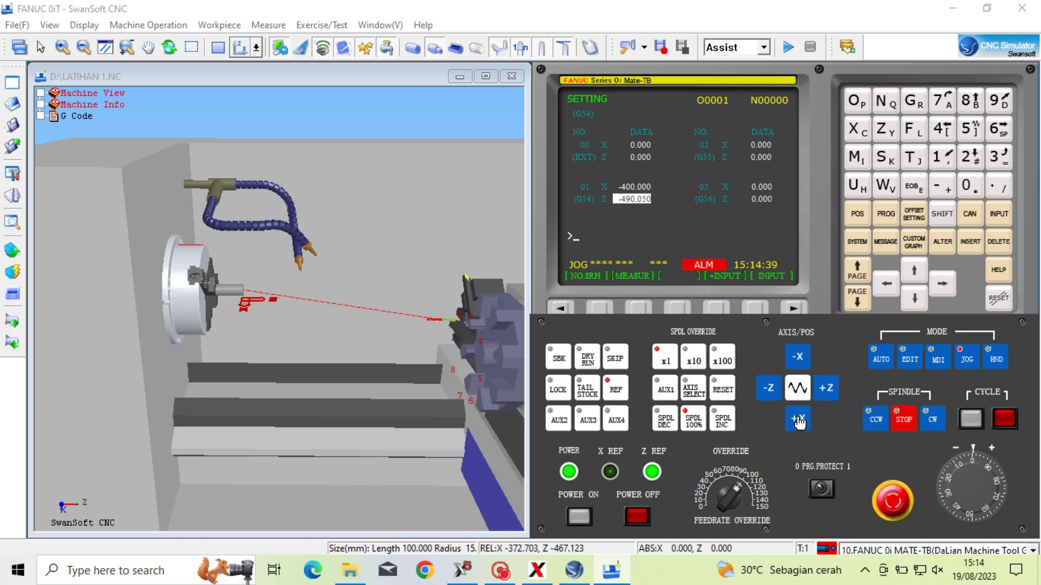
Enter T0202 in an MDI program and run it to change to tool 2.
{"action": "left_click", "coordinate": [938, 360]}
{"action": "left_click", "coordinate": [888, 214]}
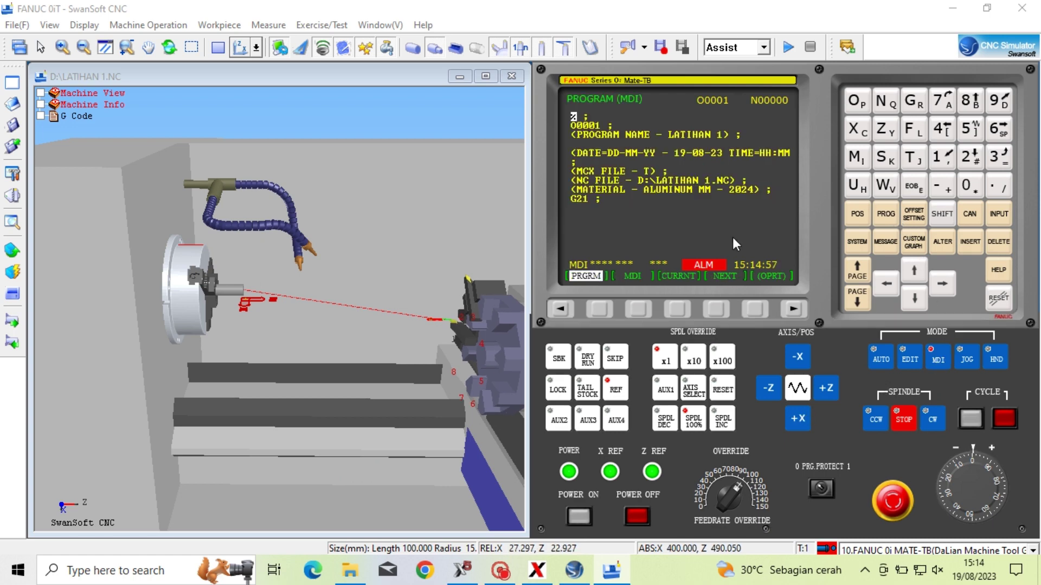
{"action": "left_click", "coordinate": [638, 309]}
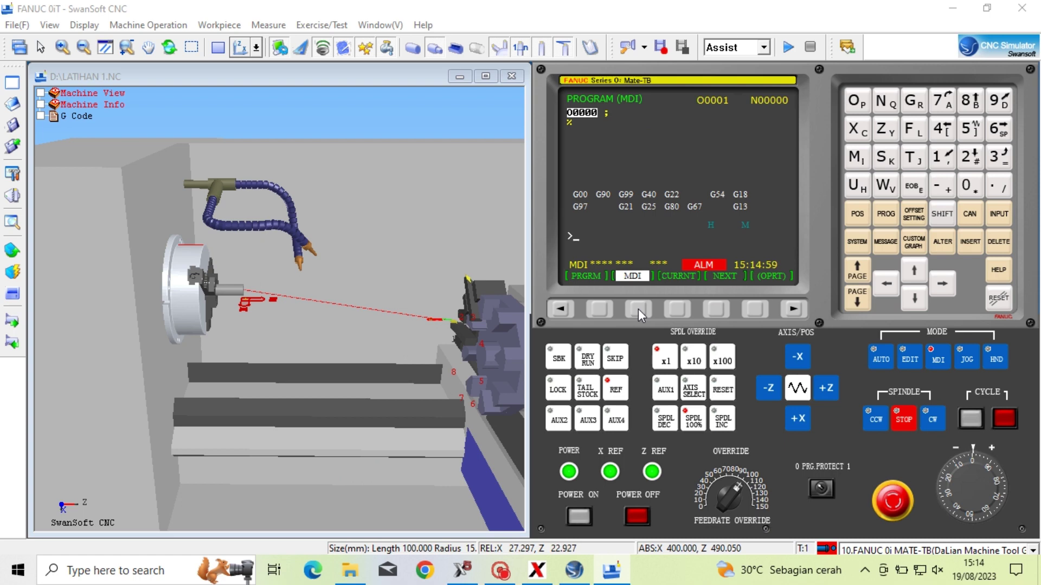
{"action": "left_click", "coordinate": [914, 158]}
{"action": "left_click", "coordinate": [968, 186]}
{"action": "left_click", "coordinate": [969, 159]}
{"action": "left_click", "coordinate": [968, 189]}
{"action": "left_click", "coordinate": [969, 159]}
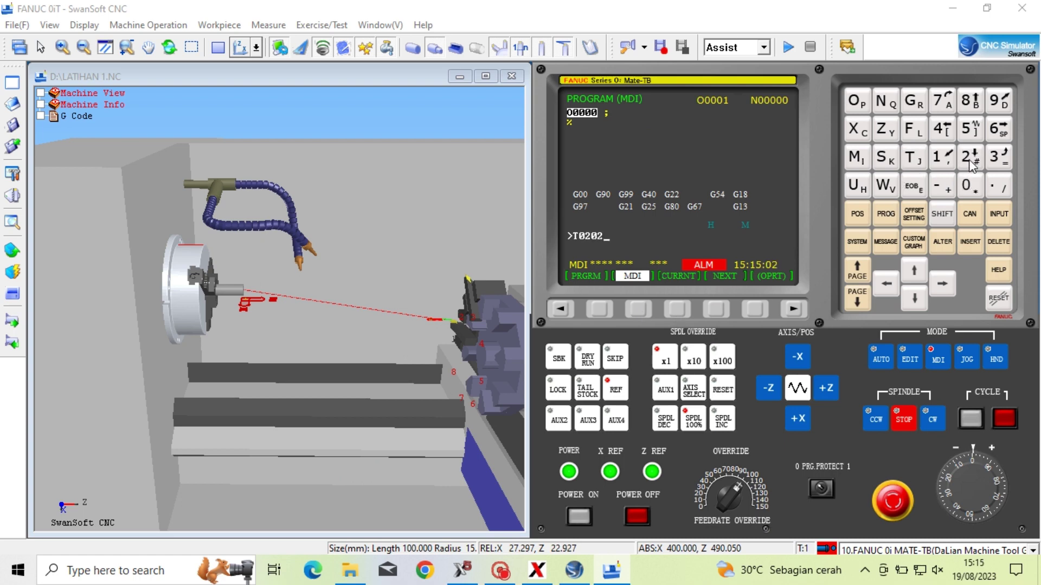
{"action": "left_click", "coordinate": [974, 249]}
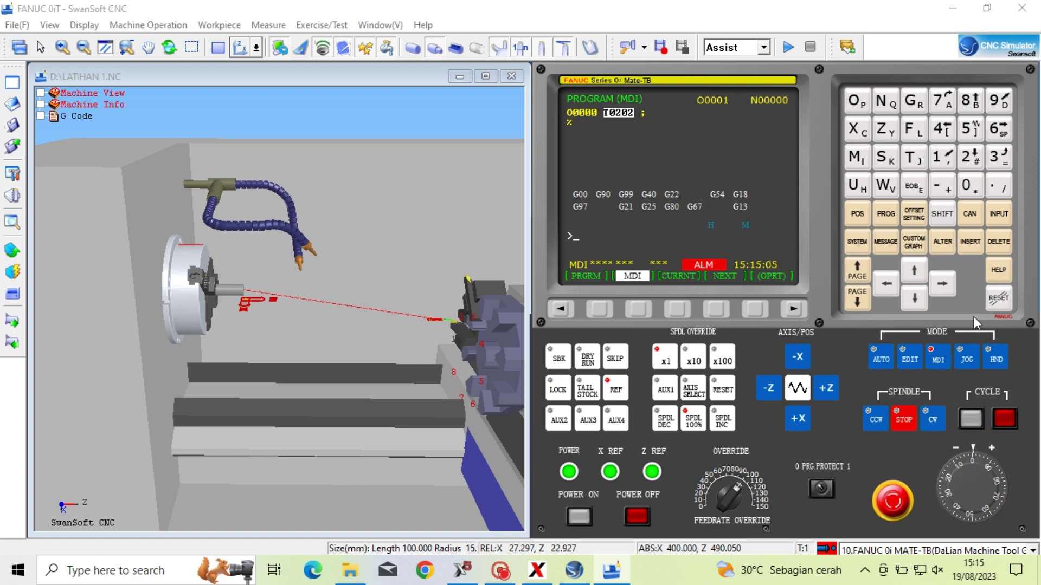
{"action": "left_click", "coordinate": [971, 419]}
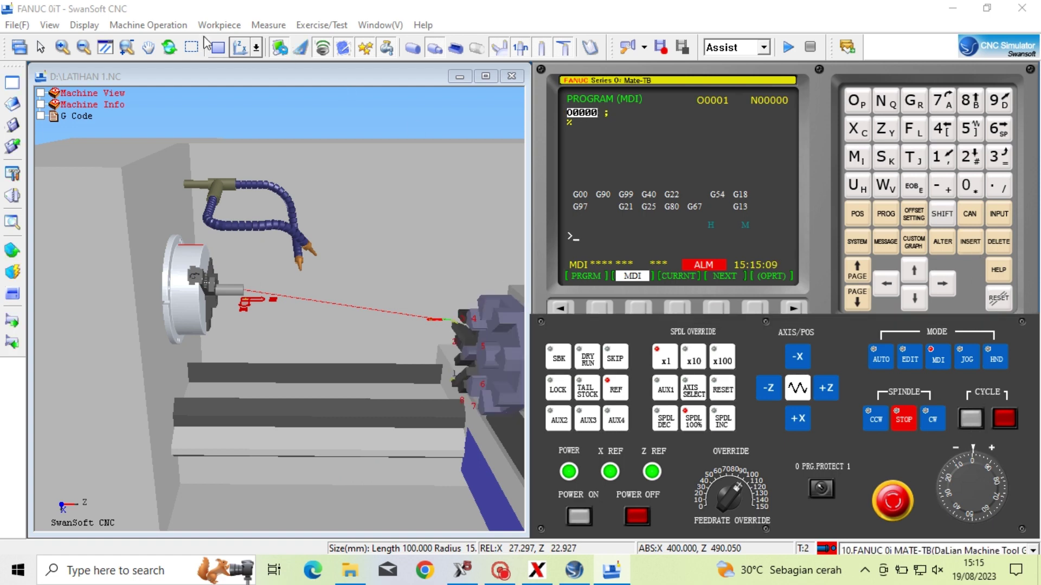
Rapid-position tool 2 to the centre of the workpiece's end face.
{"action": "left_click", "coordinate": [169, 25]}
{"action": "left_click", "coordinate": [160, 93]}
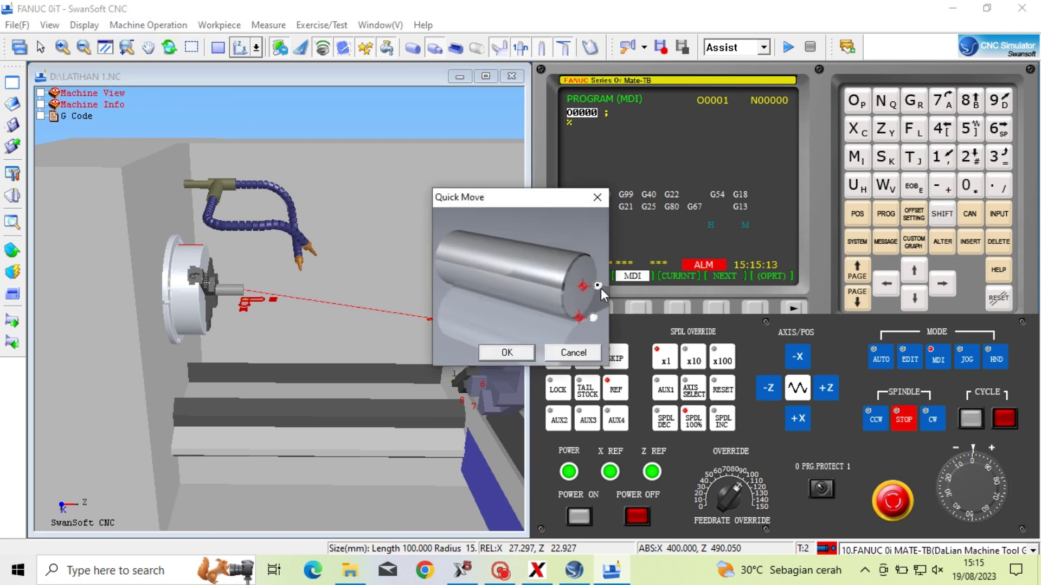
{"action": "left_click", "coordinate": [505, 353]}
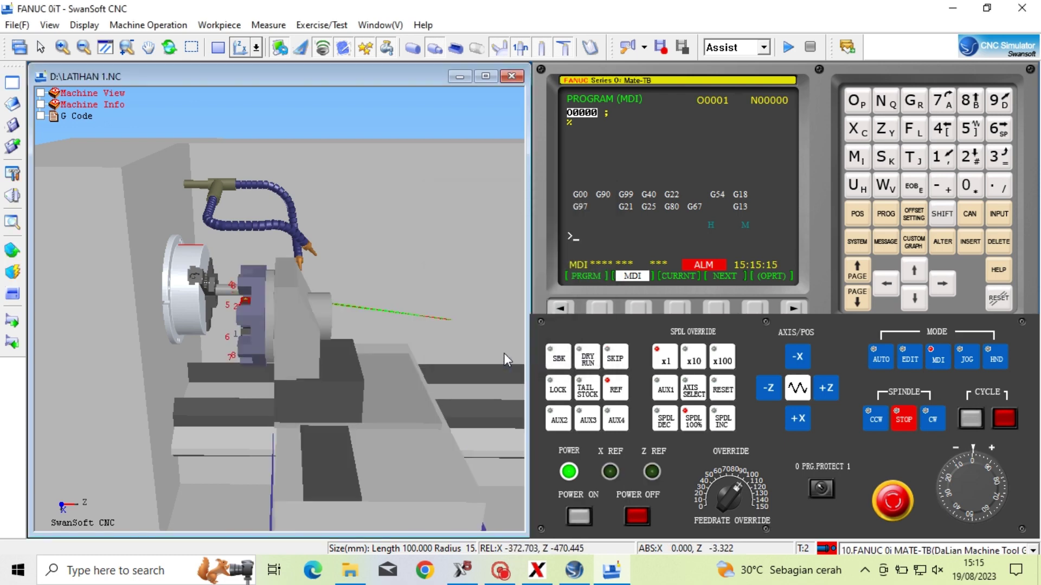
Display the tool geometry offset table on the controller.
{"action": "left_click", "coordinate": [913, 217]}
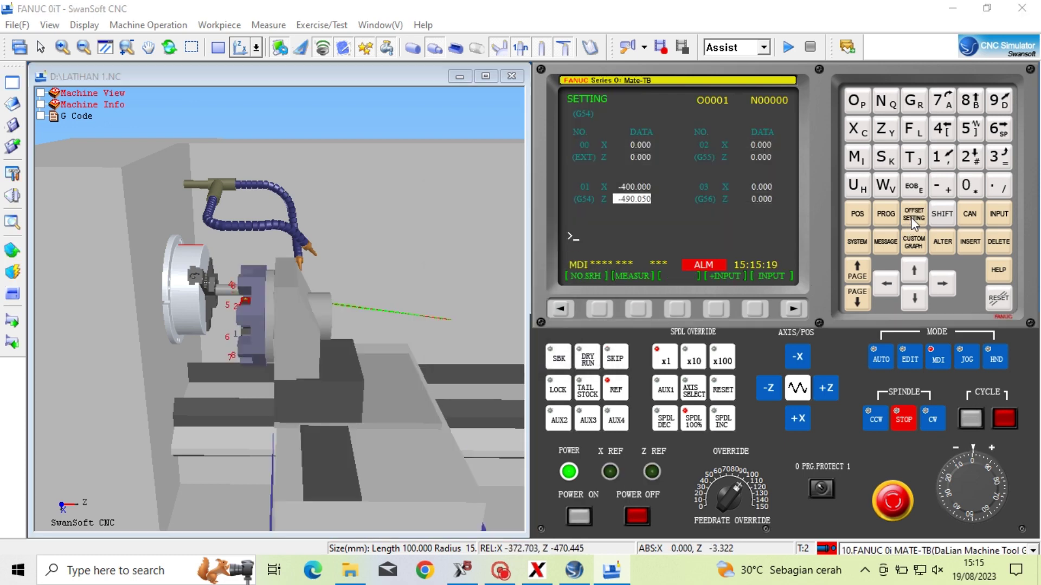
{"action": "left_click", "coordinate": [793, 309]}
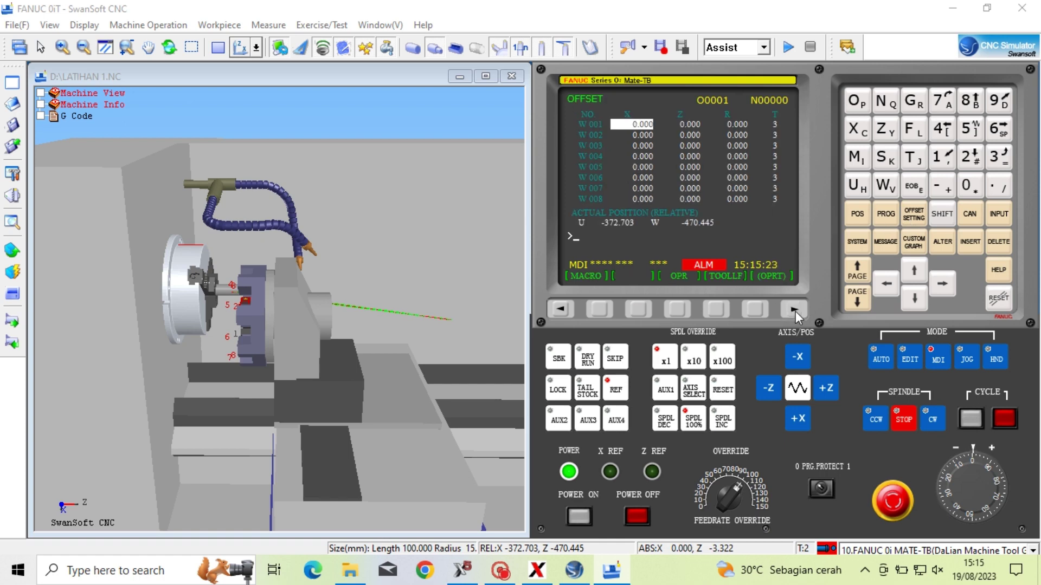
{"action": "left_click", "coordinate": [793, 308]}
{"action": "left_click", "coordinate": [793, 309]}
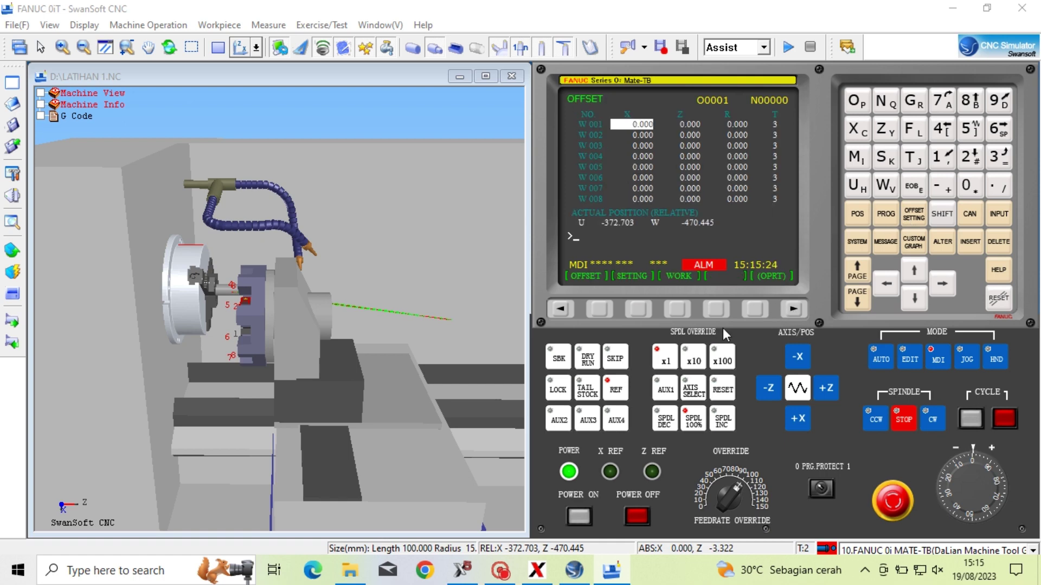
{"action": "left_click", "coordinate": [598, 307]}
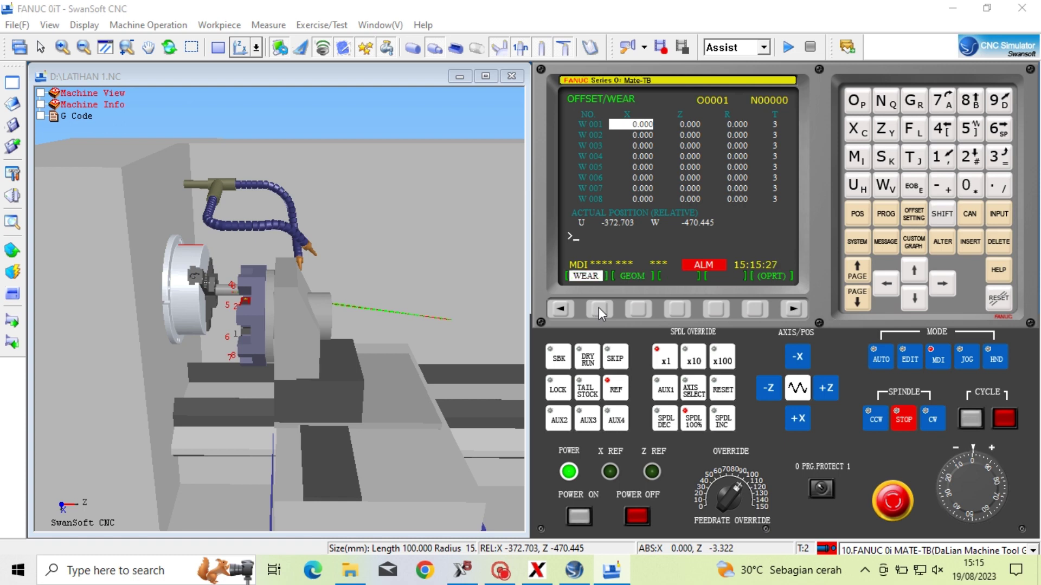
{"action": "left_click", "coordinate": [636, 307]}
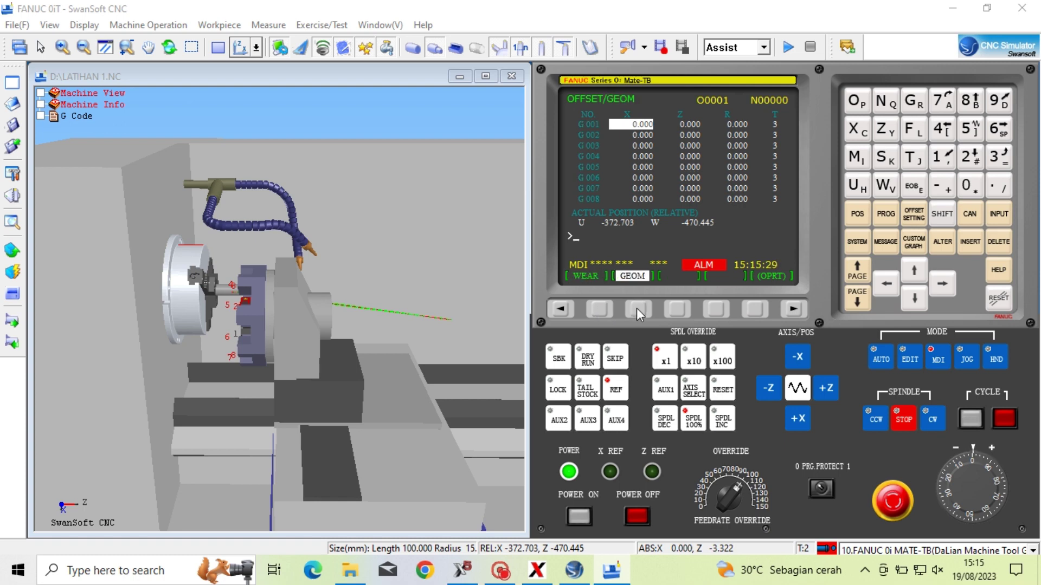
Set geometry offset G 002 for tool 2 by measuring X0 and Z0 at the current tool position.
{"action": "left_click", "coordinate": [916, 301]}
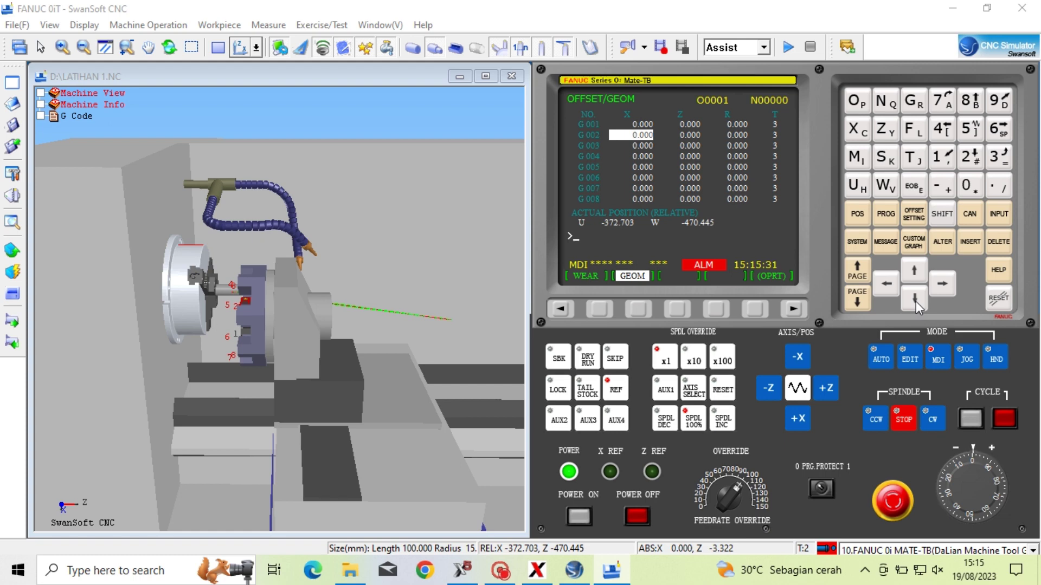
{"action": "left_click", "coordinate": [860, 128]}
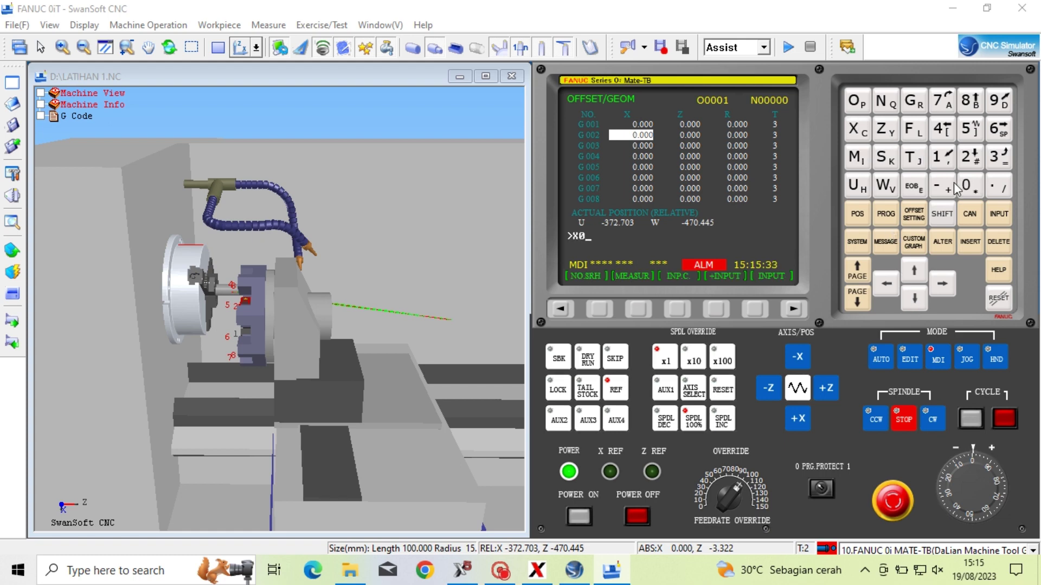
{"action": "left_click", "coordinate": [640, 308]}
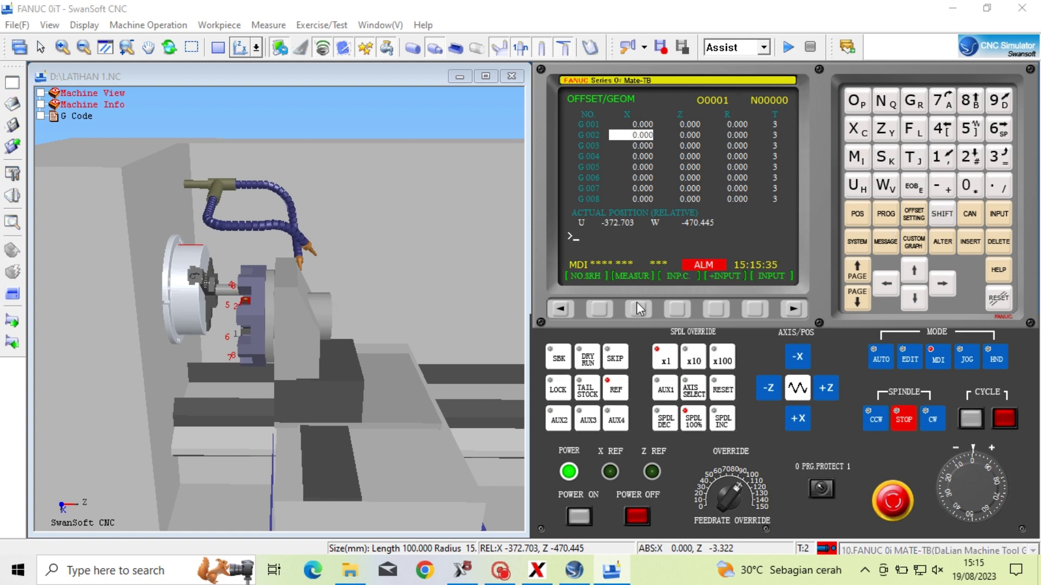
{"action": "left_click", "coordinate": [943, 285]}
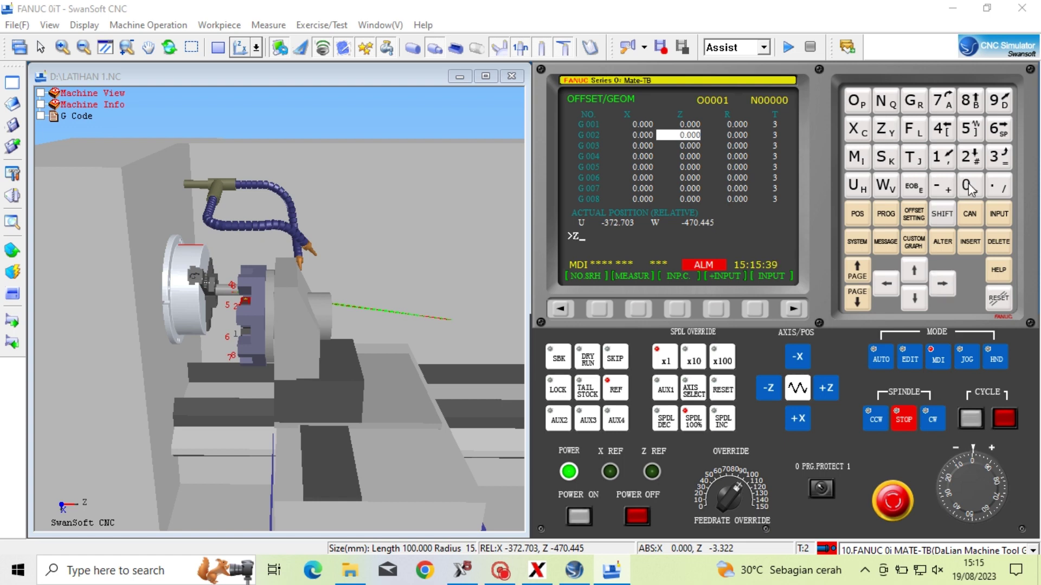
{"action": "left_click", "coordinate": [635, 308]}
Return the Z and X axes to their reference points in JOG mode with tool 2 mounted.
{"action": "left_click", "coordinate": [966, 360]}
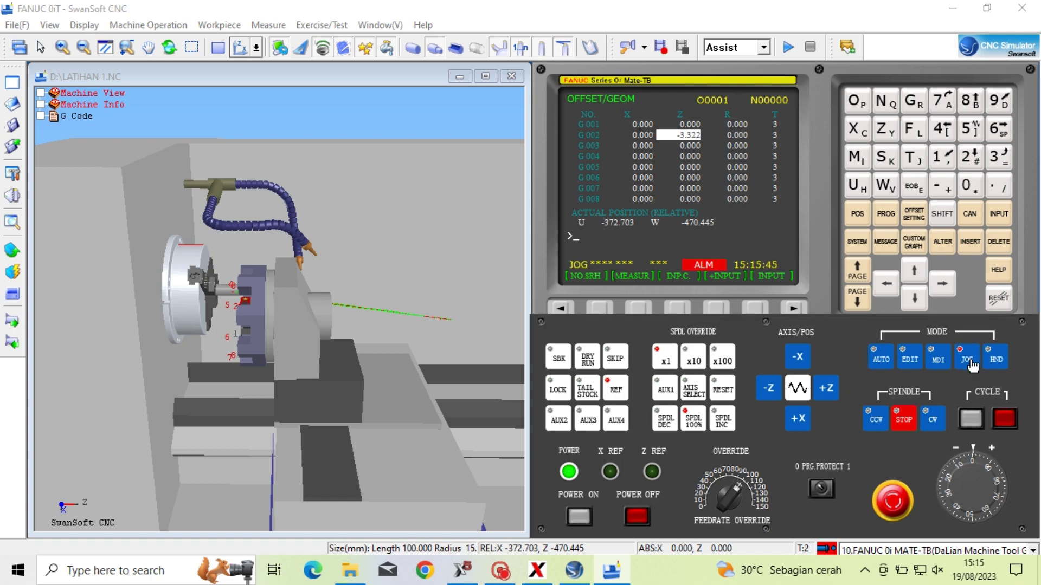
{"action": "left_click", "coordinate": [826, 388]}
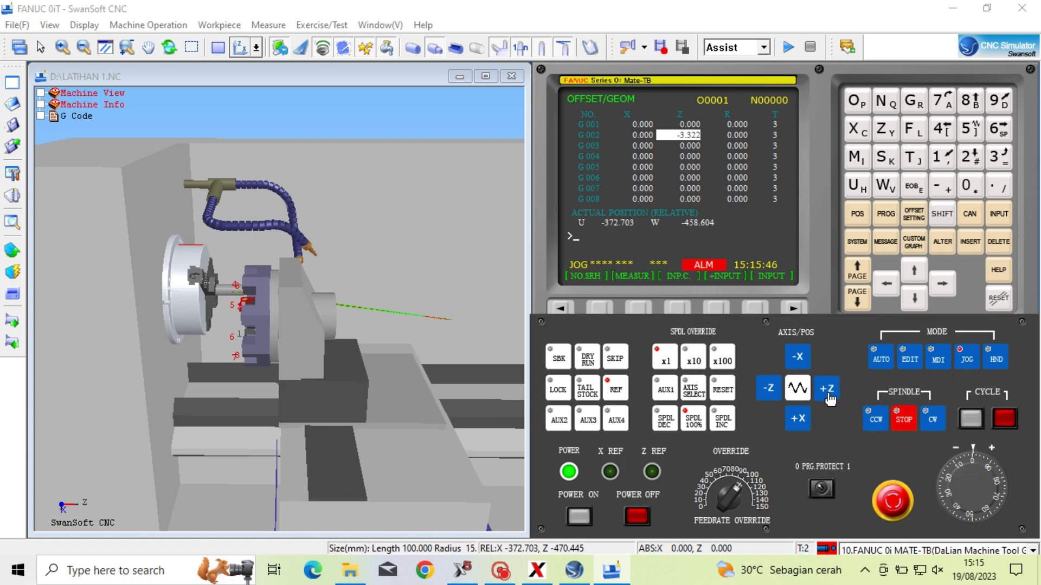
{"action": "left_click", "coordinate": [799, 419]}
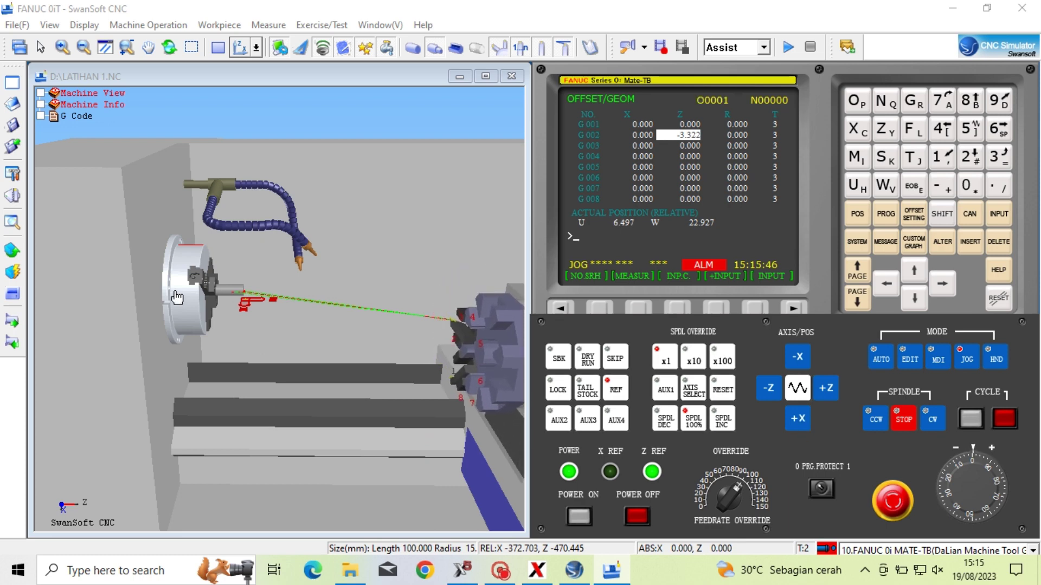
In the simulator's speed settings, set the operation step size to 1 and graphic acceleration to None.
{"action": "left_click", "coordinate": [216, 294]}
{"action": "scroll", "coordinate": [217, 290], "scroll_direction": "up", "scroll_amount": 5}
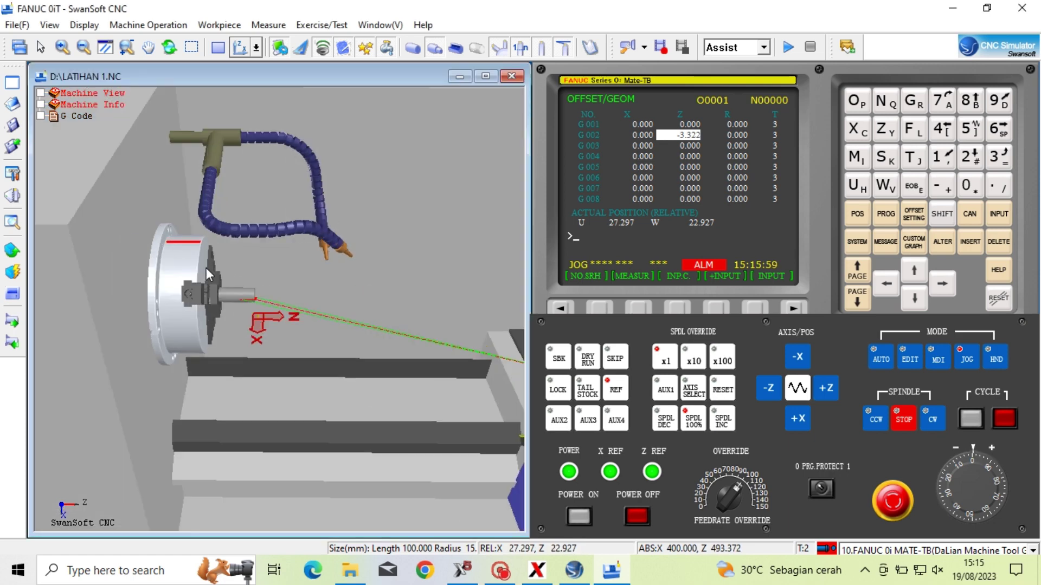
{"action": "scroll", "coordinate": [219, 268], "scroll_direction": "up", "scroll_amount": 1}
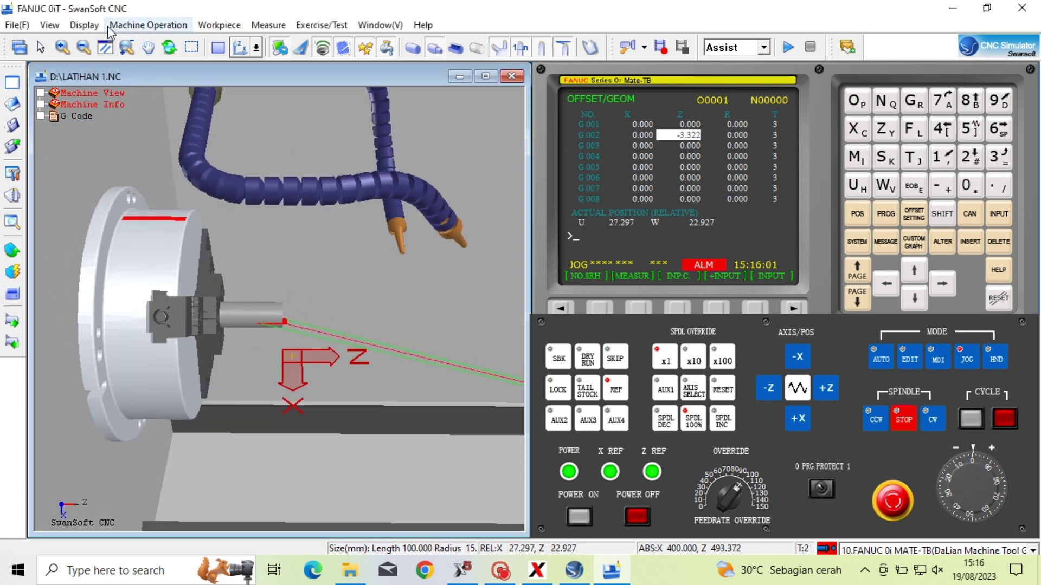
{"action": "left_click", "coordinate": [127, 25]}
{"action": "left_click", "coordinate": [161, 43]}
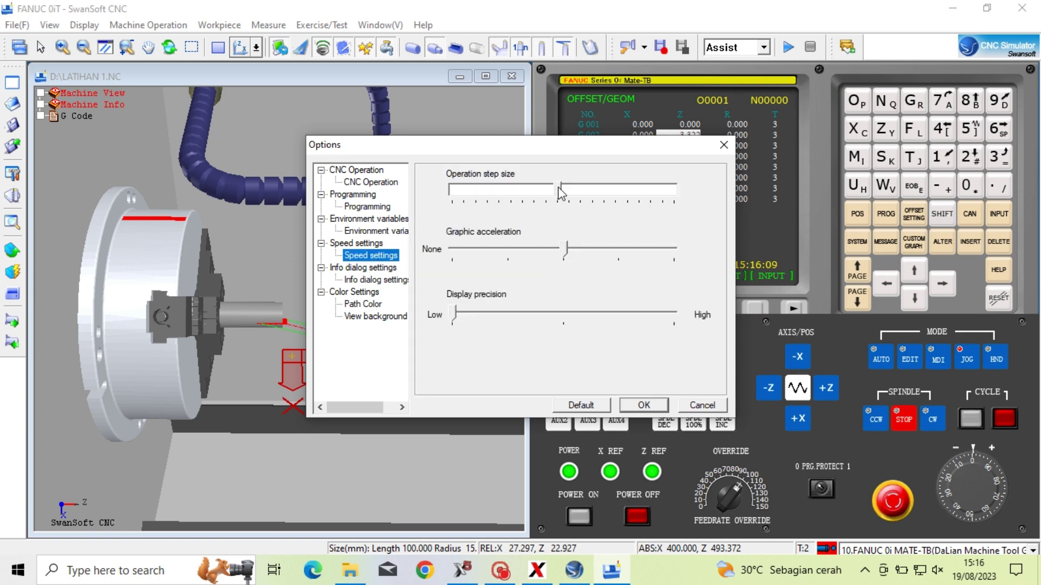
{"action": "left_click_drag", "start_coordinate": [561, 192], "coordinate": [429, 203]}
{"action": "left_click_drag", "start_coordinate": [572, 247], "coordinate": [451, 274]}
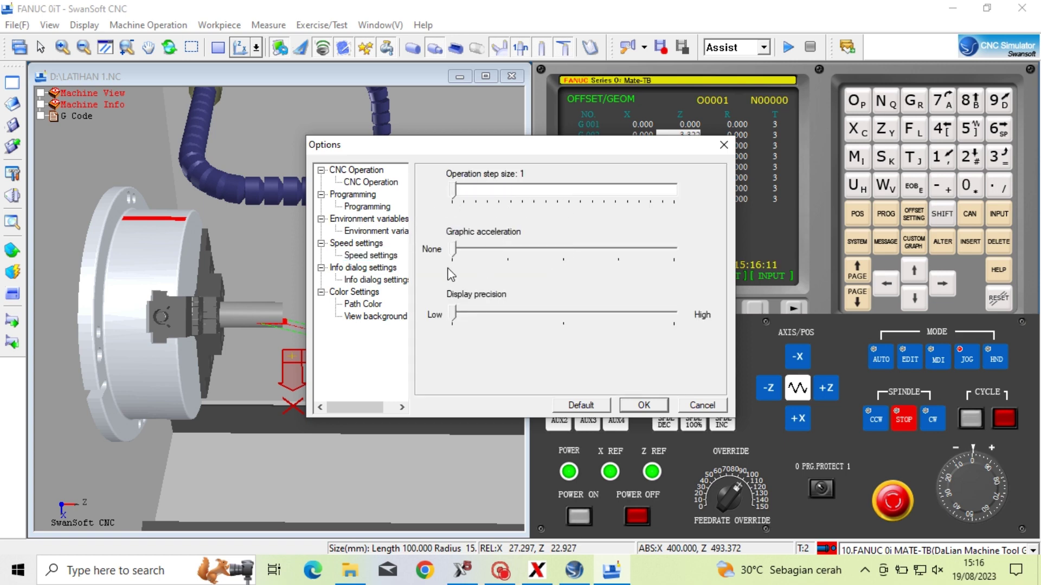
{"action": "left_click", "coordinate": [643, 406]}
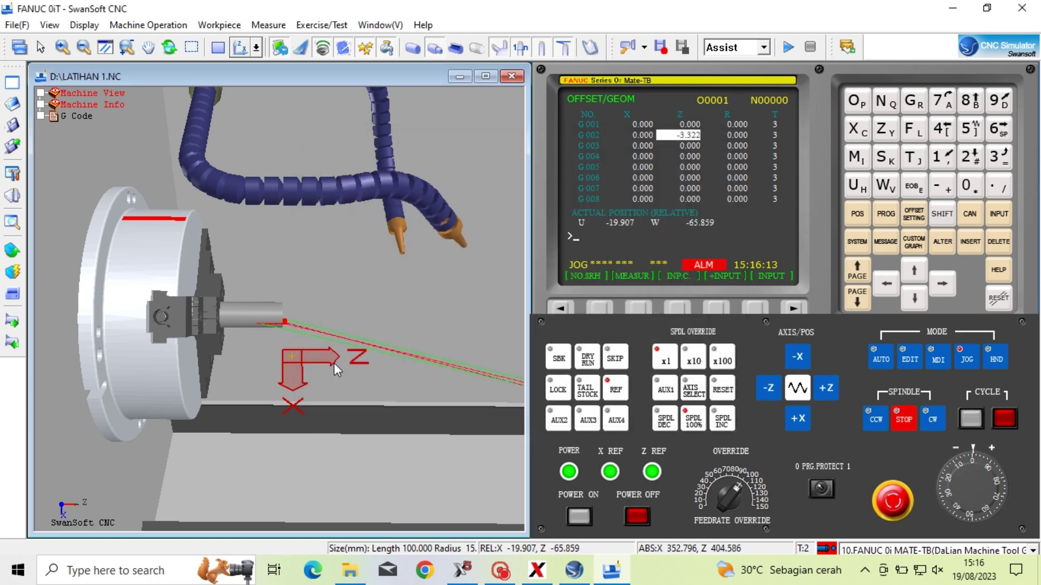
Close the machine door, display program O0001 and start its cycle in AUTO mode.
{"action": "left_click", "coordinate": [9, 301]}
{"action": "right_click_drag", "start_coordinate": [203, 391], "coordinate": [262, 302]}
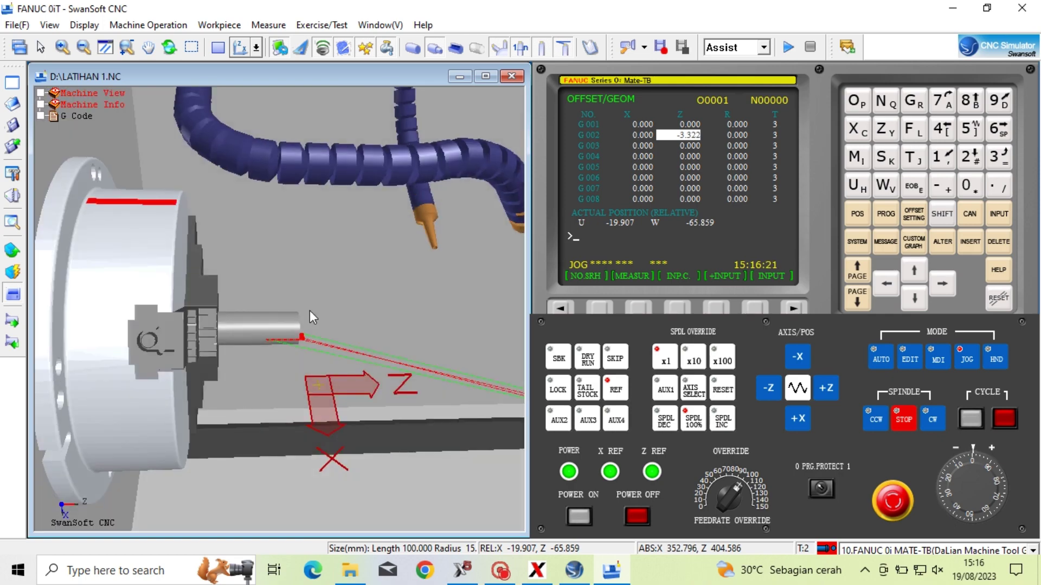
{"action": "left_click", "coordinate": [884, 365]}
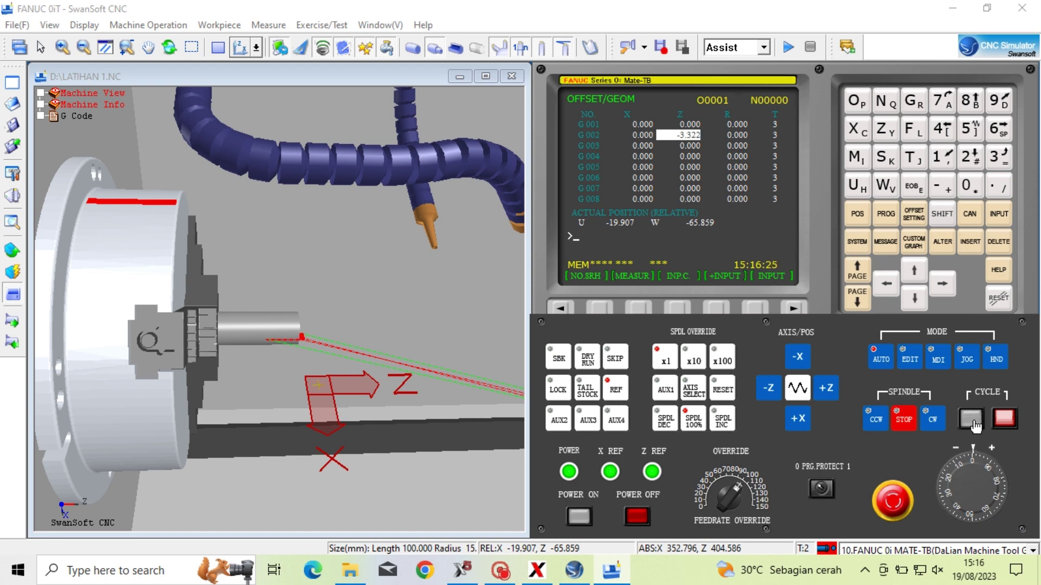
{"action": "left_click", "coordinate": [888, 218]}
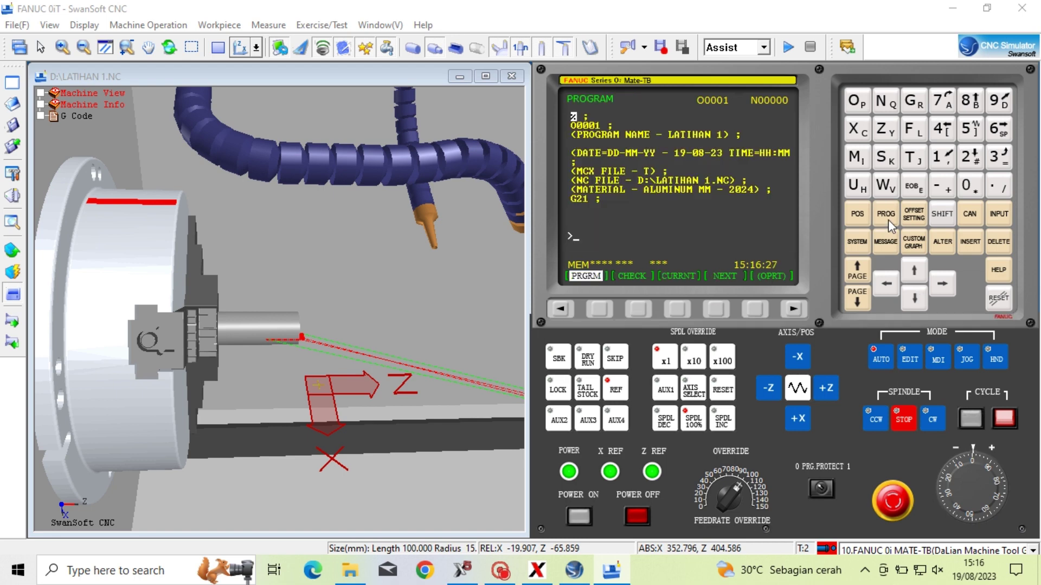
{"action": "left_click", "coordinate": [971, 419]}
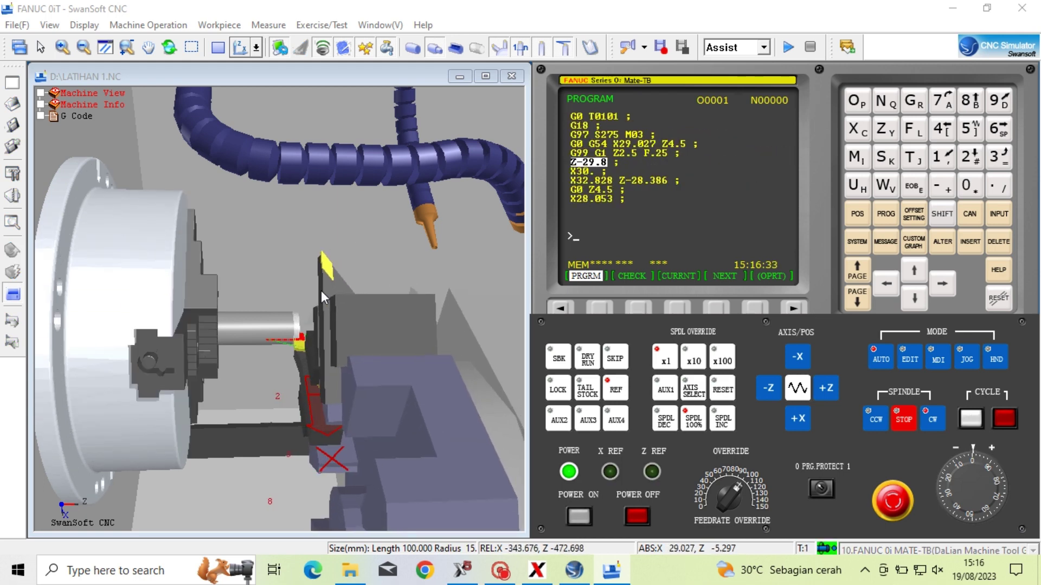
Examine the turning simulation and the stepped shaft's machined diameters and toolpath up close.
{"action": "left_click_drag", "start_coordinate": [320, 292], "coordinate": [322, 346]}
{"action": "scroll", "coordinate": [266, 304], "scroll_direction": "up", "scroll_amount": 3}
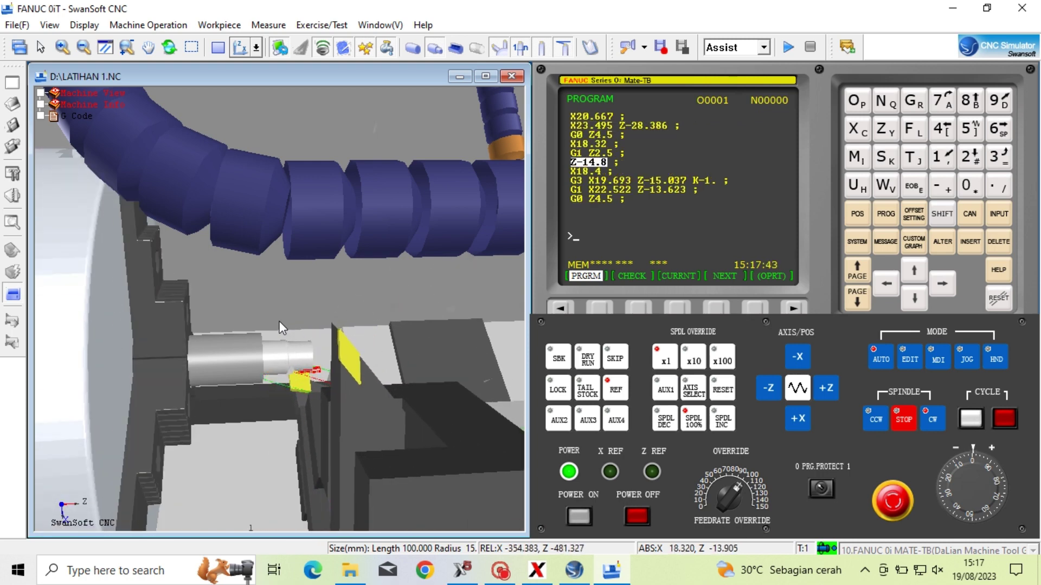
{"action": "scroll", "coordinate": [287, 371], "scroll_direction": "up", "scroll_amount": 6}
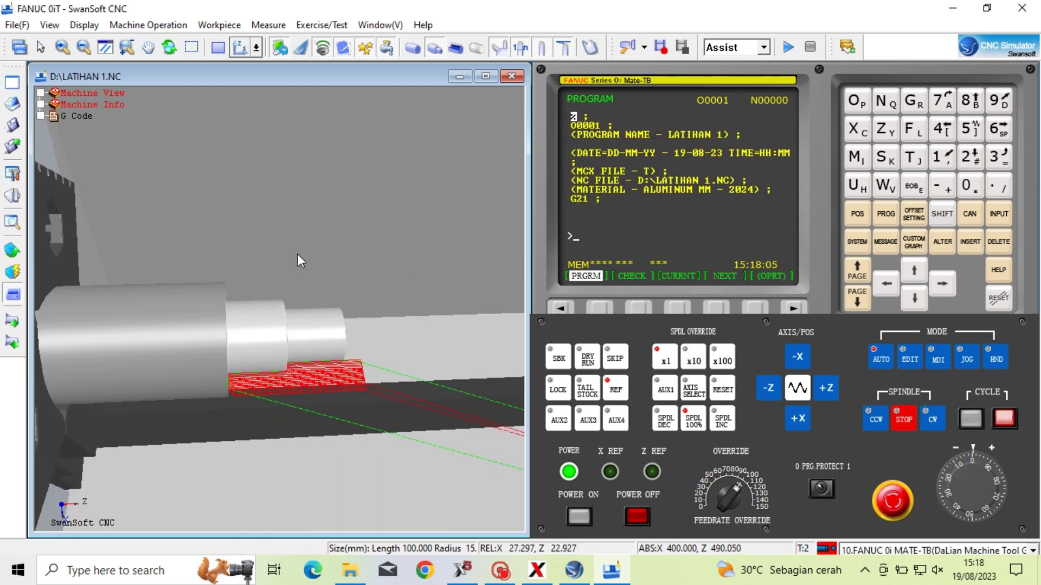
{"action": "scroll", "coordinate": [293, 252], "scroll_direction": "down", "scroll_amount": 5}
{"action": "scroll", "coordinate": [262, 283], "scroll_direction": "up", "scroll_amount": 3}
{"action": "scroll", "coordinate": [229, 272], "scroll_direction": "down", "scroll_amount": 3}
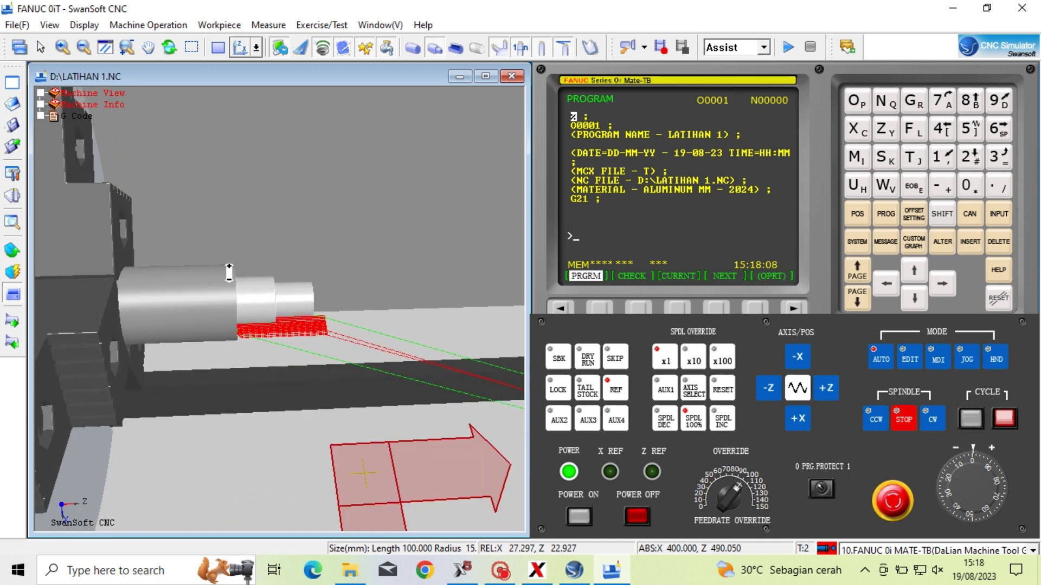
{"action": "scroll", "coordinate": [230, 273], "scroll_direction": "up", "scroll_amount": 5}
{"action": "scroll", "coordinate": [229, 273], "scroll_direction": "down", "scroll_amount": 3}
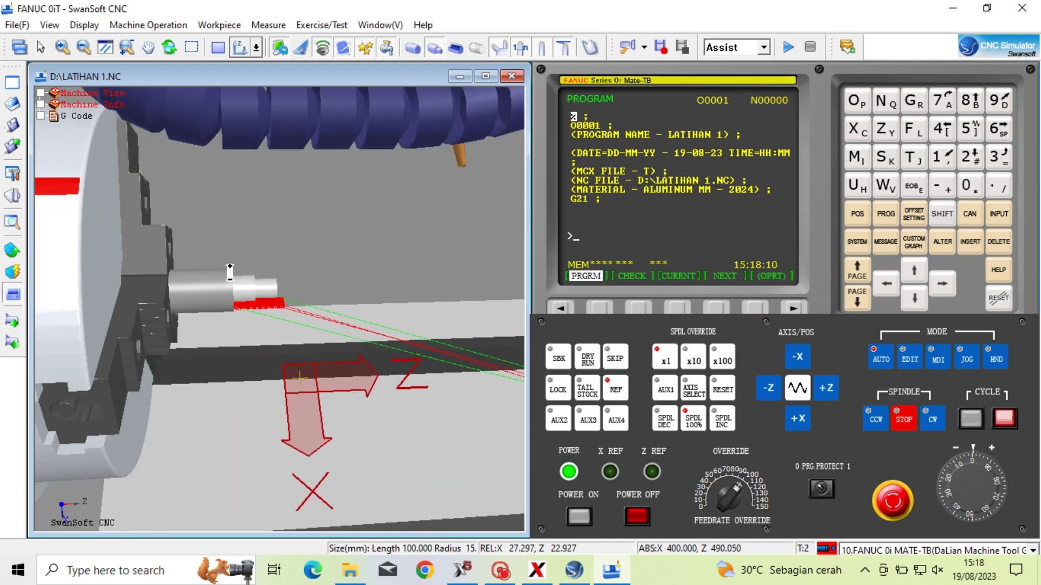
{"action": "scroll", "coordinate": [230, 273], "scroll_direction": "up", "scroll_amount": 1}
{"action": "mouse_move", "coordinate": [230, 273]}
{"action": "middle_mouse_down"}
{"action": "mouse_move", "coordinate": [218, 297]}
{"action": "mouse_move", "coordinate": [216, 284]}
{"action": "middle_mouse_up"}
{"action": "scroll", "coordinate": [216, 284], "scroll_direction": "up", "scroll_amount": 2}
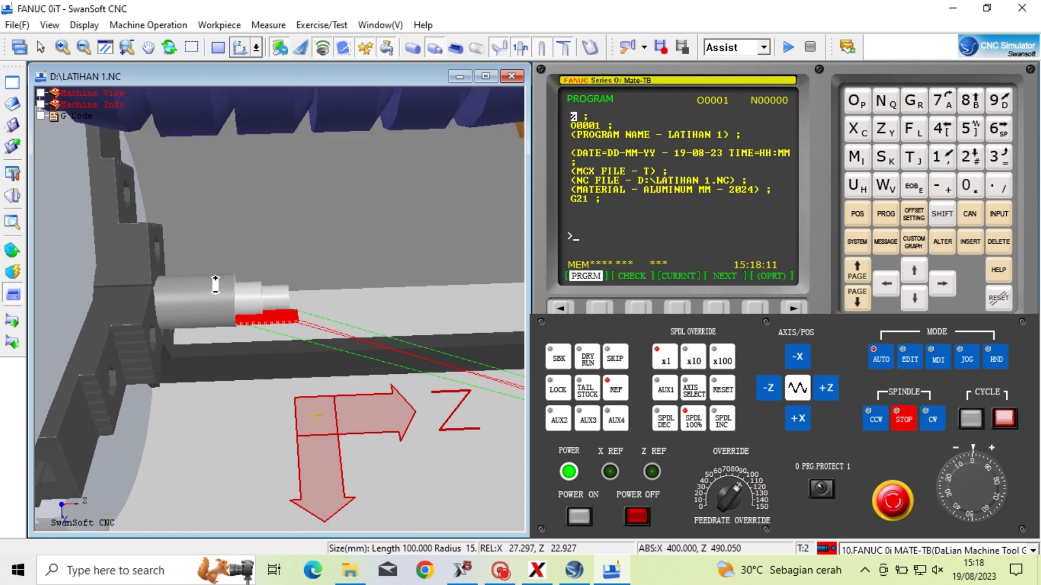